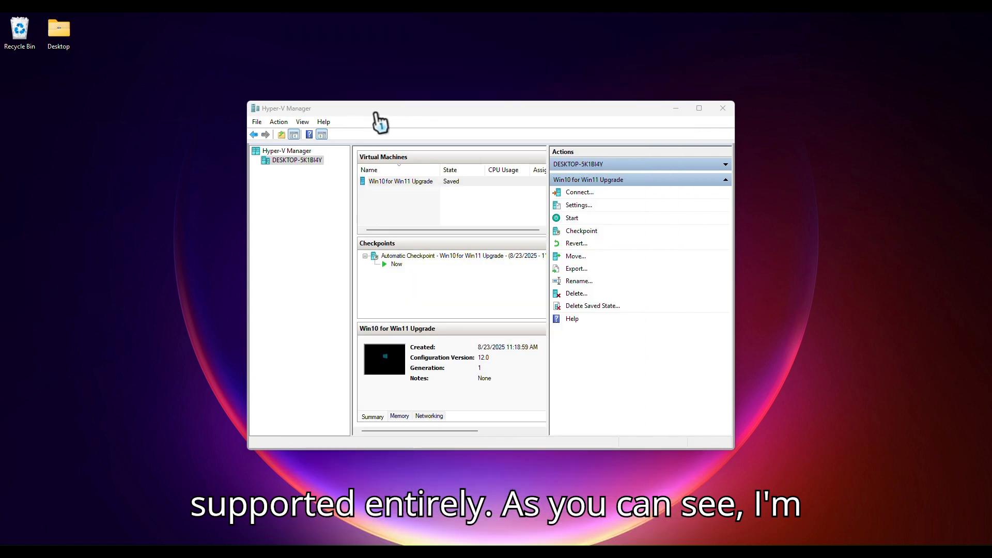
Step: Connect to and start the Win10 for Win11 Upgrade virtual machine, positioning its connection window on the desktop
{"action": "left_click_drag", "start_coordinate": [380, 112], "coordinate": [405, 100]}
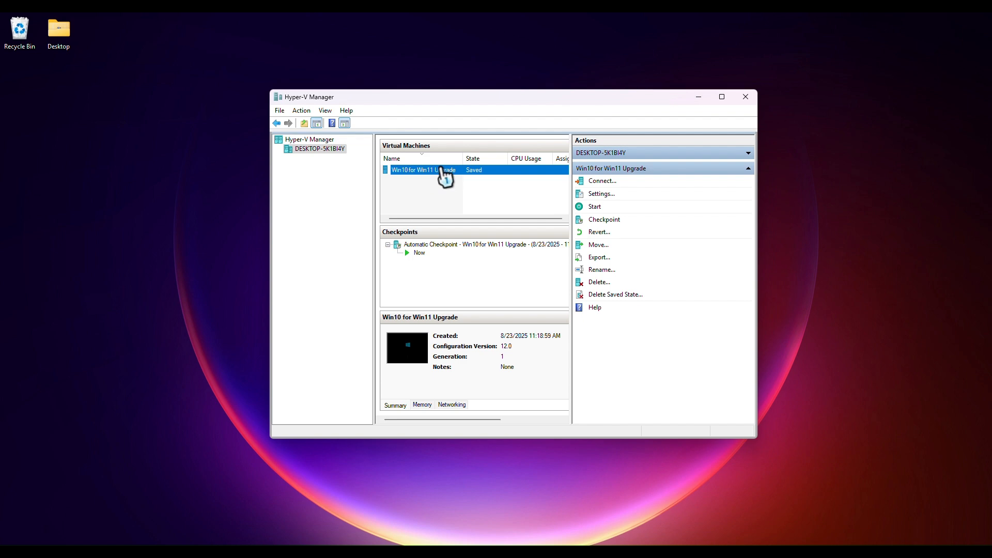
{"action": "double_click", "coordinate": [443, 176]}
{"action": "left_click", "coordinate": [204, 196]}
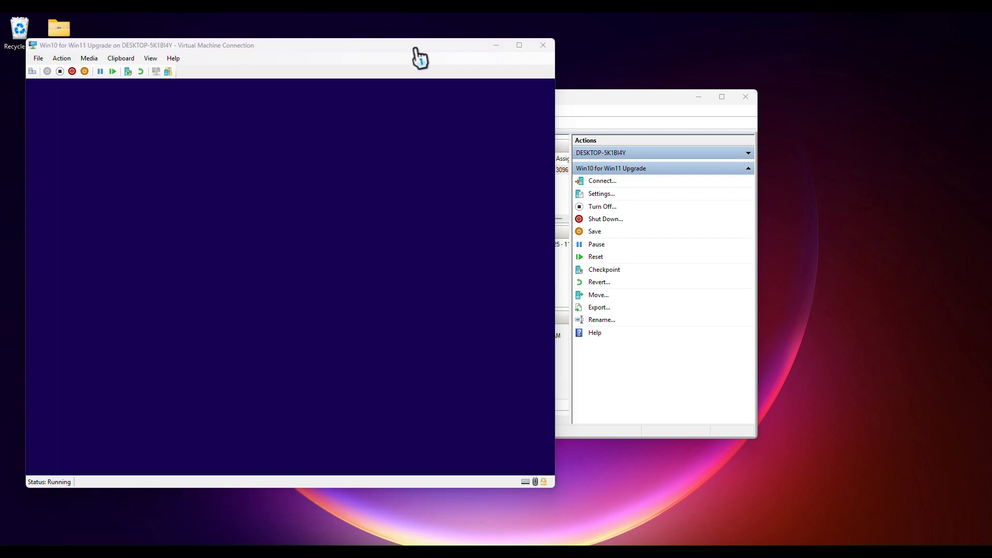
{"action": "left_click_drag", "start_coordinate": [347, 48], "coordinate": [574, 67]}
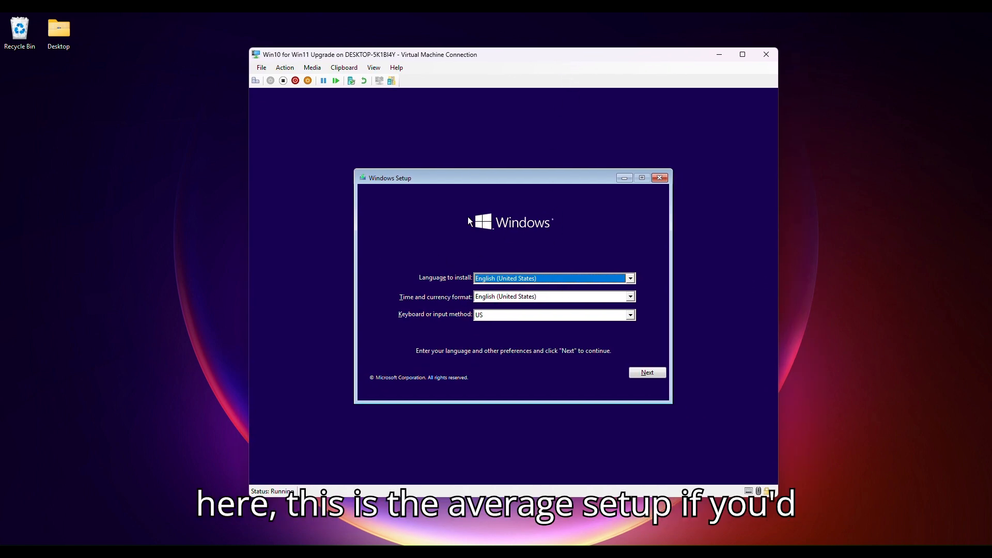
Step: Keep the default language, time and keyboard settings in Windows Setup and begin the installation
{"action": "left_click_drag", "start_coordinate": [431, 180], "coordinate": [426, 161]}
{"action": "left_click", "coordinate": [643, 358]}
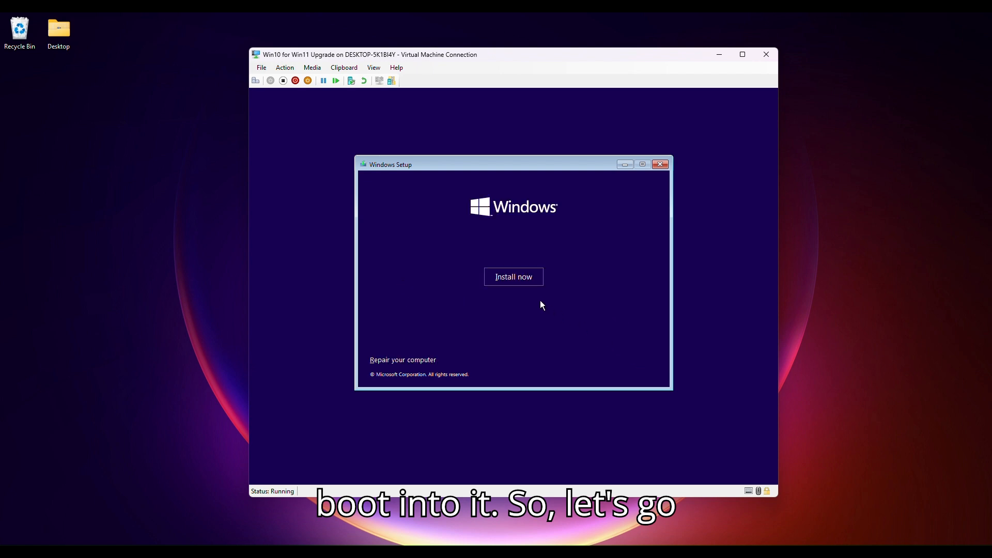
{"action": "left_click", "coordinate": [527, 281]}
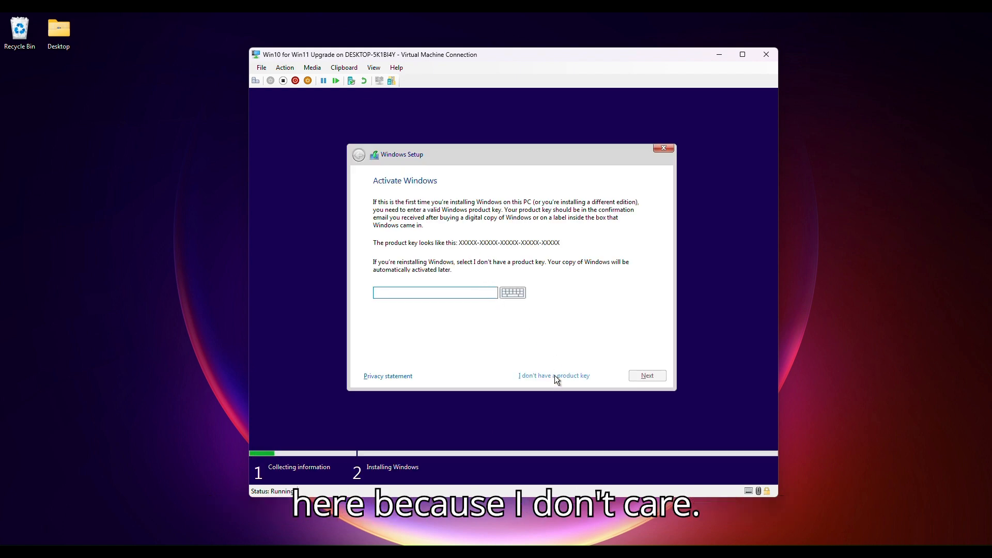
Step: Skip entering a product key and choose Windows 10 Pro as the edition to install
{"action": "left_click", "coordinate": [554, 375]}
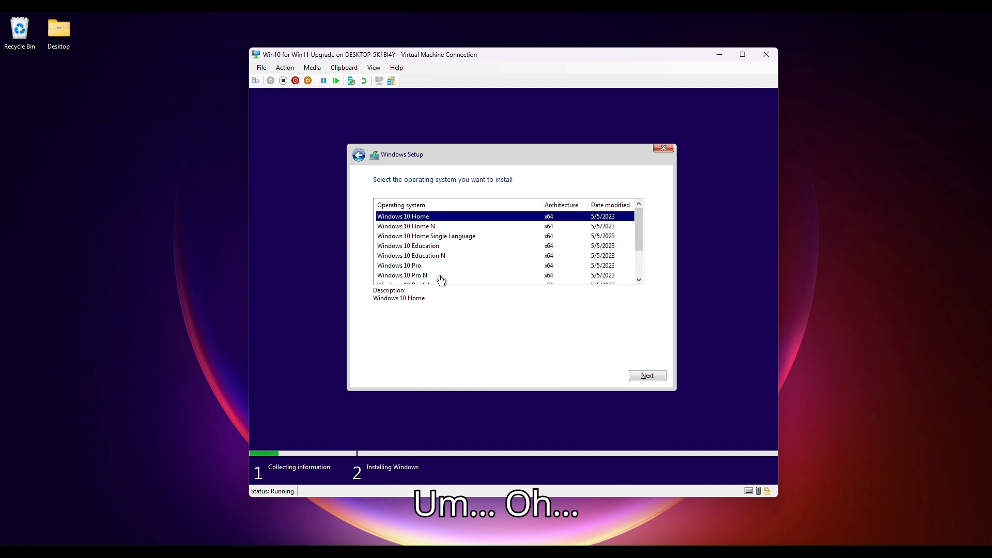
{"action": "left_click", "coordinate": [422, 267]}
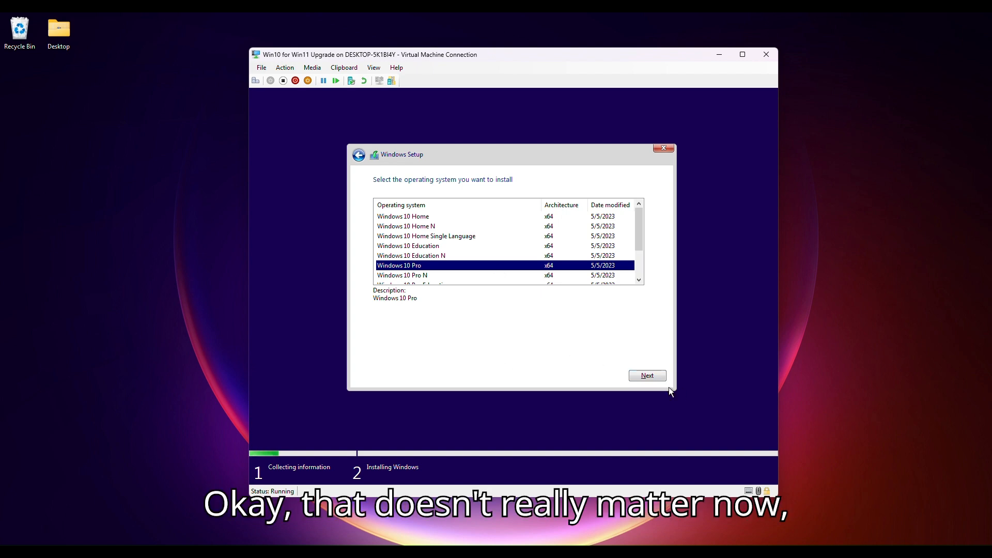
{"action": "left_click", "coordinate": [646, 376]}
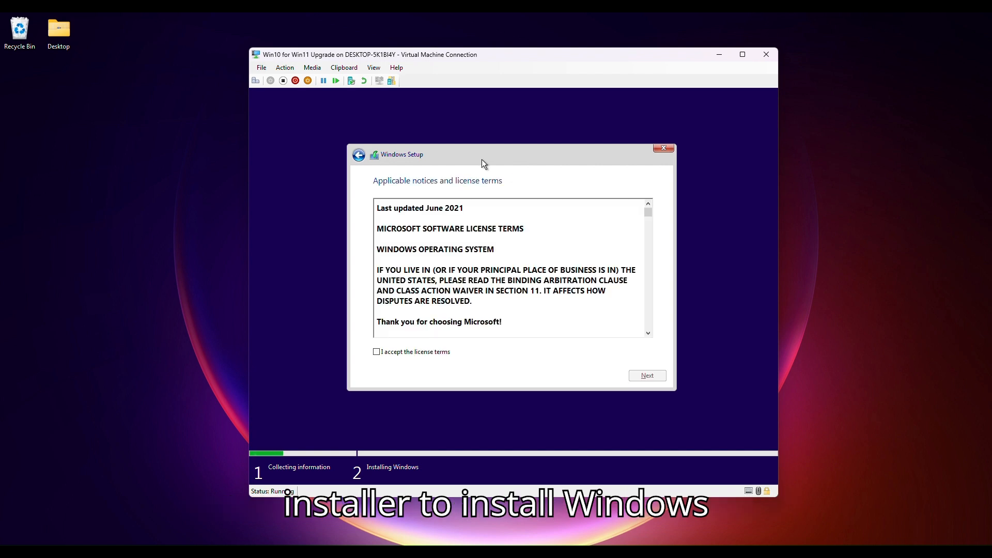
Step: Accept the license terms and install Windows with a custom install onto Drive 0's unallocated space
{"action": "left_click", "coordinate": [404, 353]}
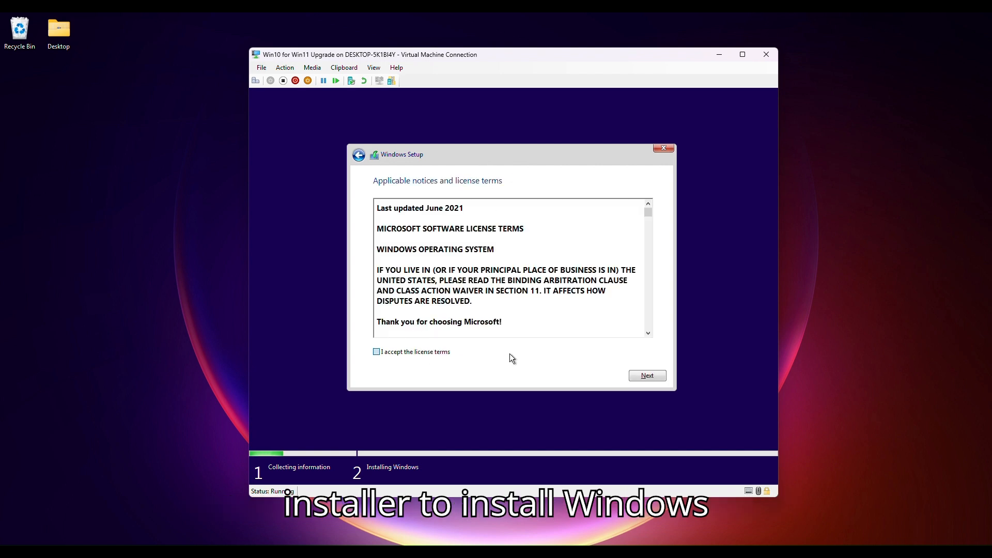
{"action": "left_click", "coordinate": [641, 376]}
{"action": "left_click", "coordinate": [393, 258]}
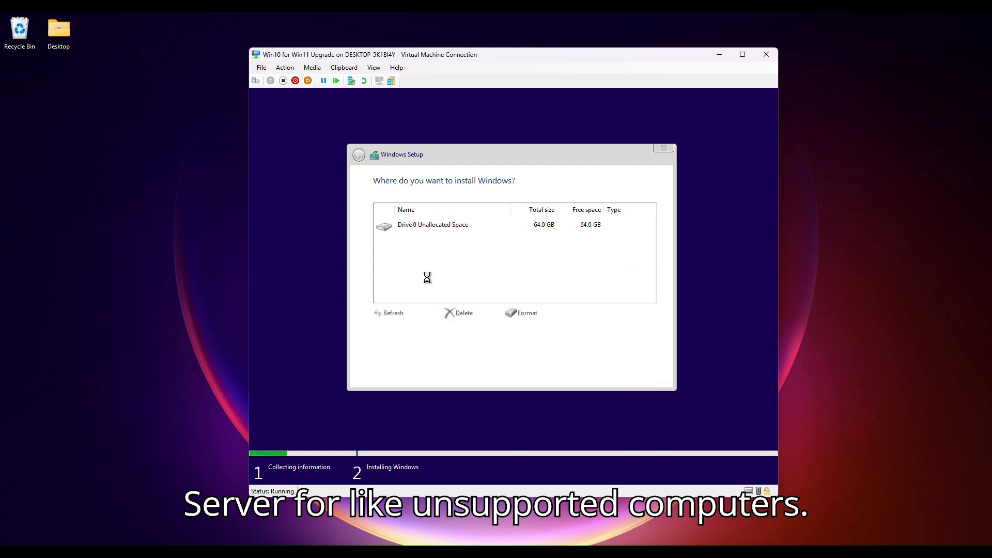
{"action": "left_click", "coordinate": [639, 372]}
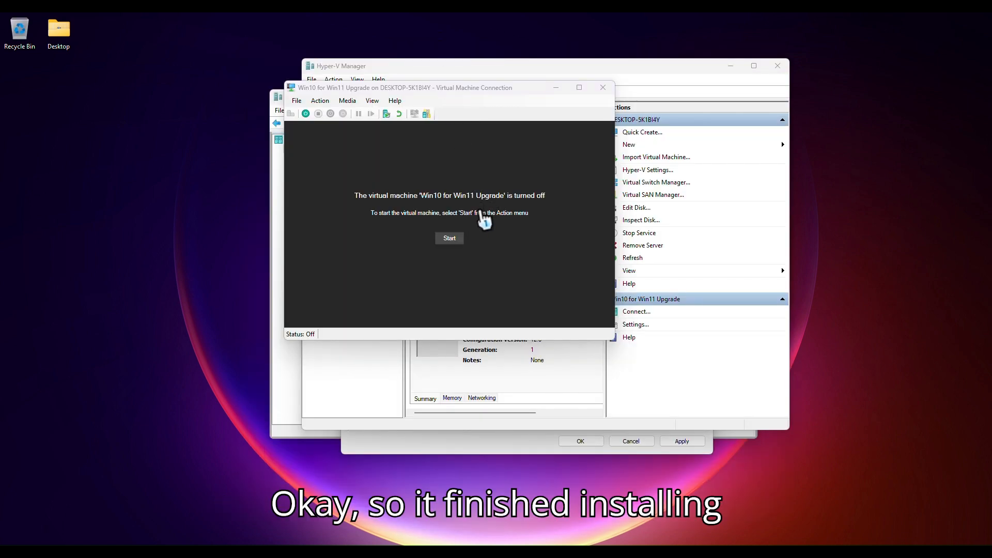
Step: Start the virtual machine again and eject the installation disc from its DVD drive
{"action": "left_click", "coordinate": [464, 239]}
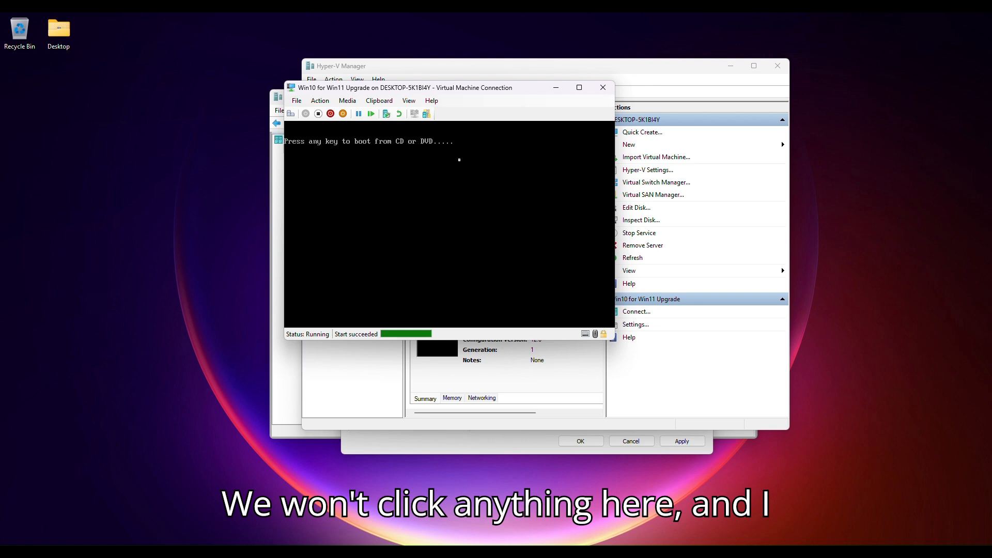
{"action": "left_click", "coordinate": [347, 100]}
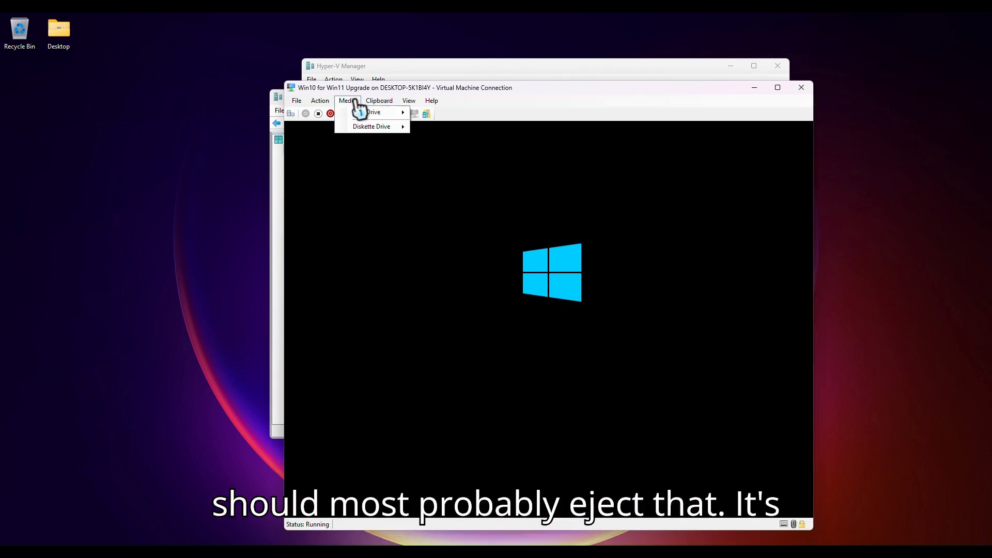
{"action": "mouse_move", "coordinate": [385, 114]}
{"action": "left_click", "coordinate": [444, 113]}
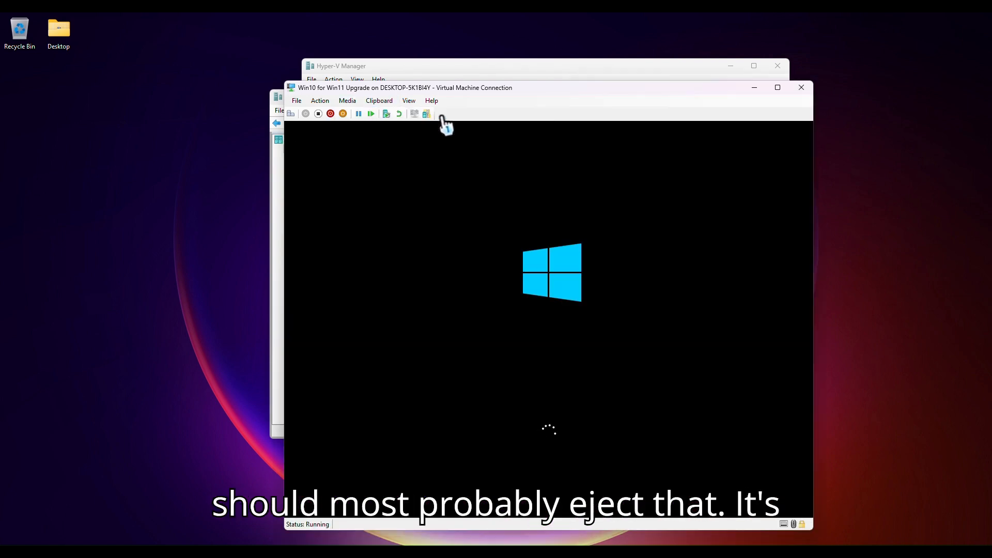
{"action": "left_click_drag", "start_coordinate": [523, 92], "coordinate": [485, 75]}
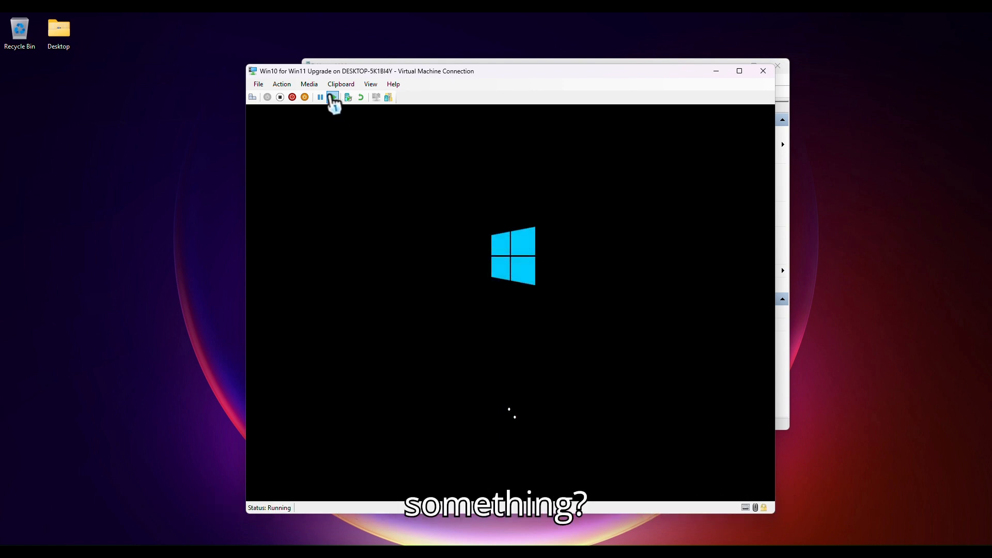
{"action": "left_click", "coordinate": [310, 84]}
{"action": "mouse_move", "coordinate": [333, 99]}
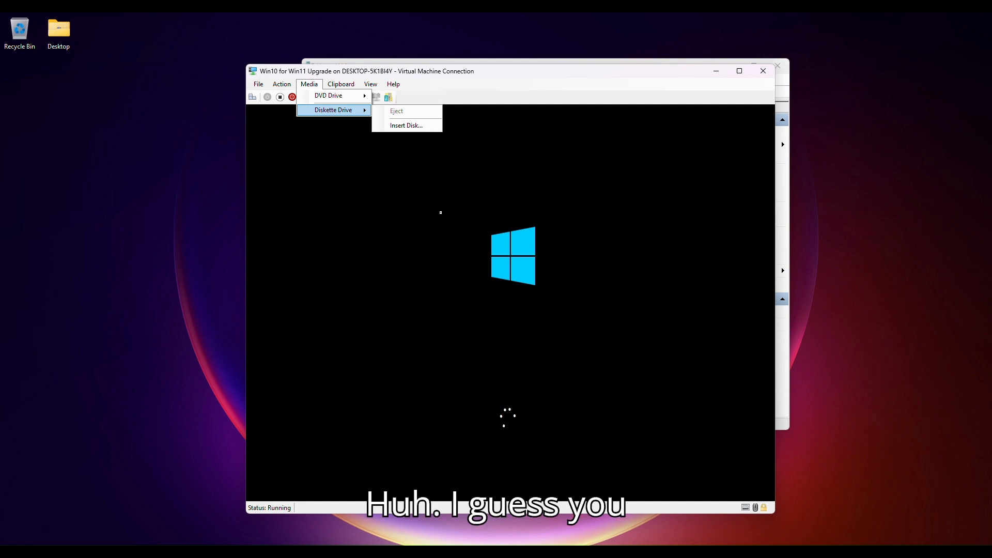
{"action": "left_click", "coordinate": [311, 85]}
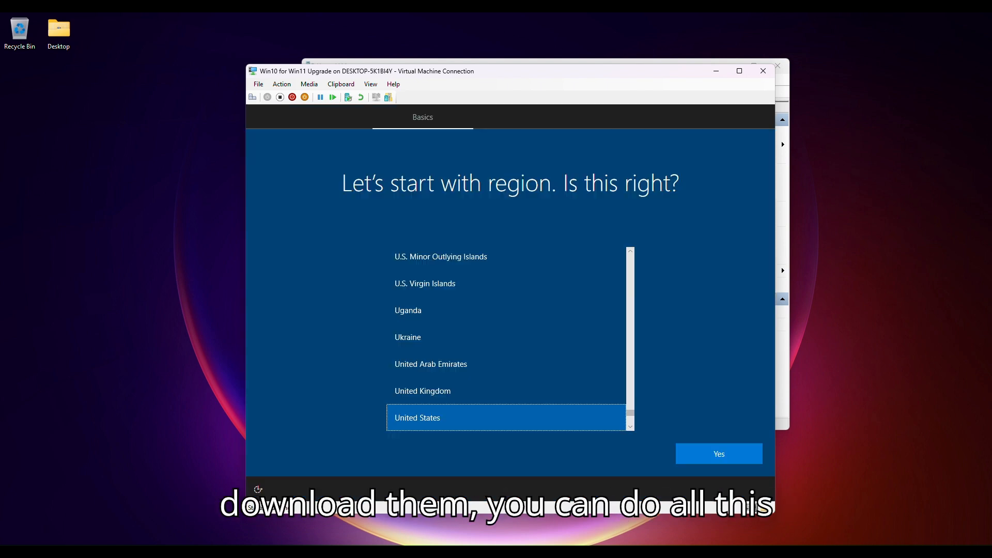
Step: Confirm United States as the region and US as the keyboard layout, skipping a second layout
{"action": "left_click", "coordinate": [737, 450]}
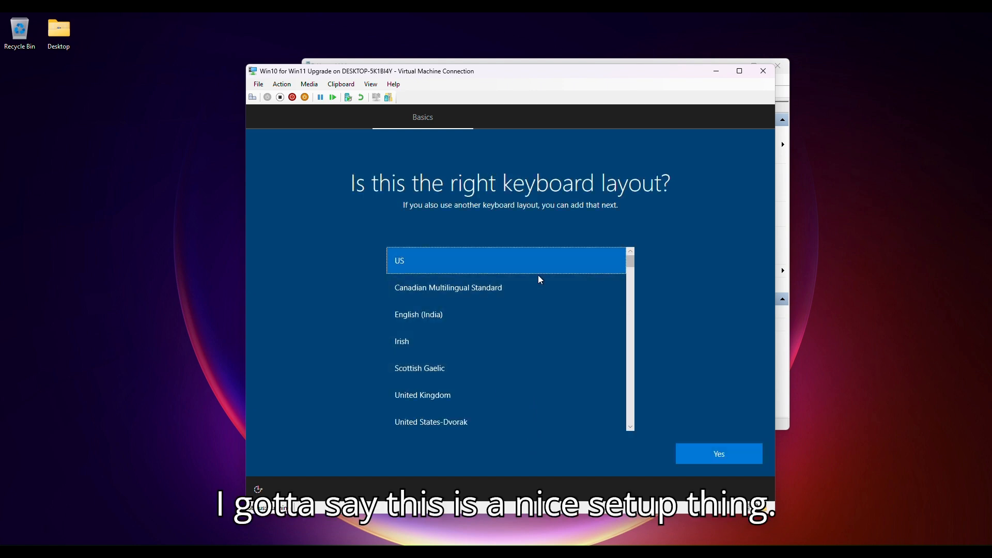
{"action": "left_click", "coordinate": [727, 454]}
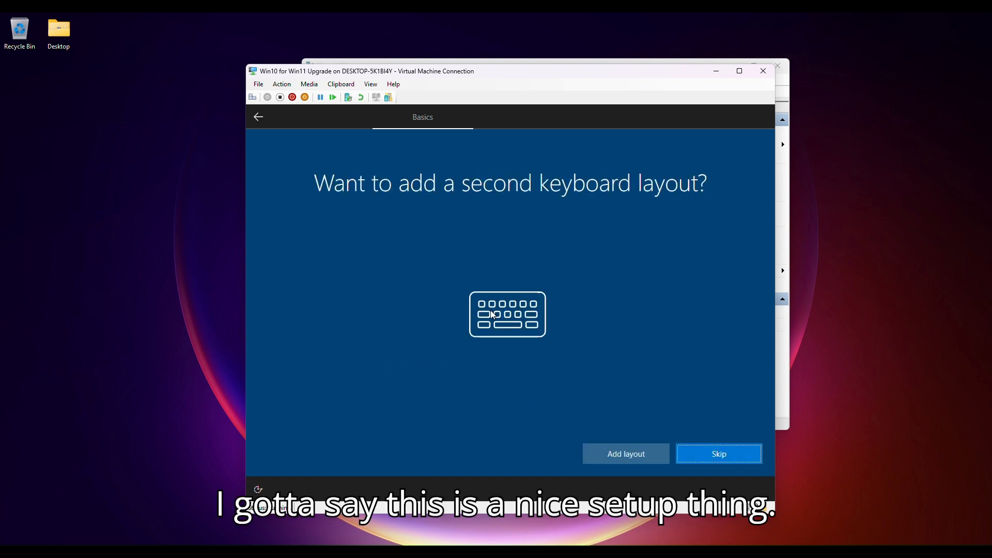
{"action": "left_click", "coordinate": [691, 450]}
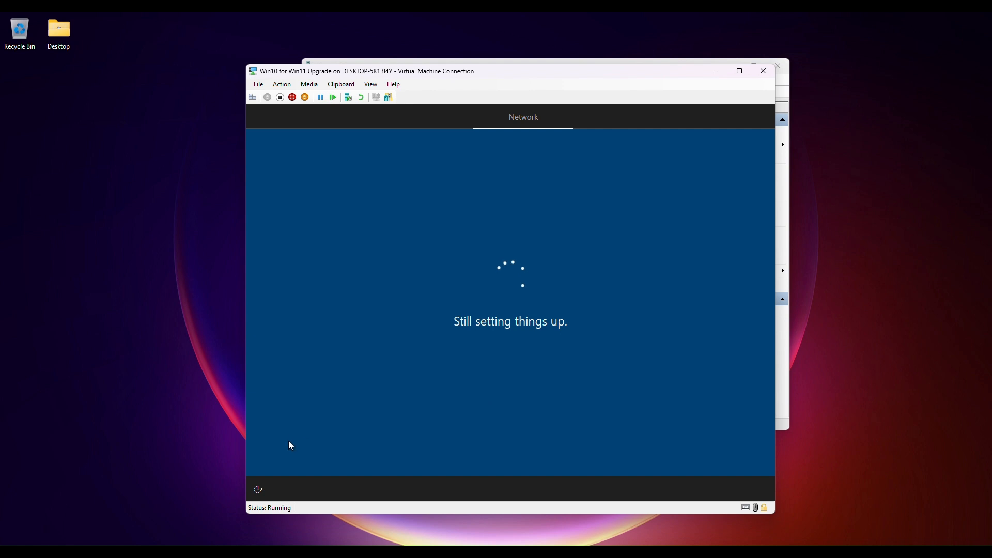
{"action": "left_click", "coordinate": [258, 491]}
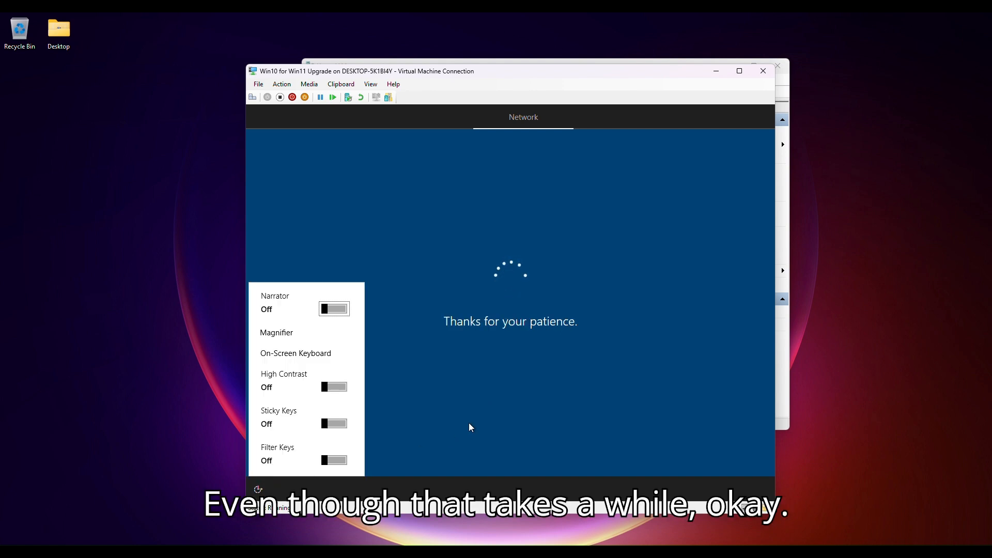
{"action": "left_click", "coordinate": [486, 407]}
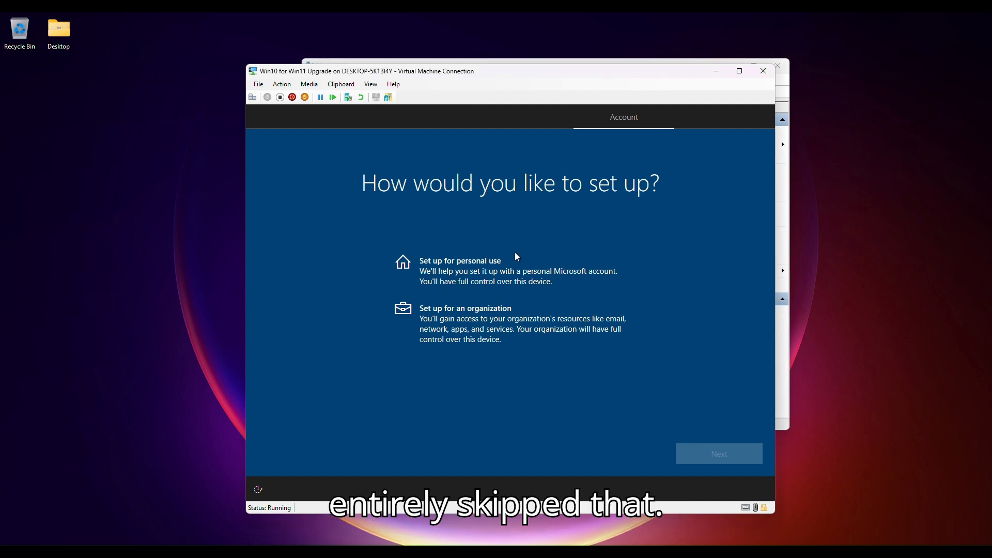
Step: Choose personal use setup, then switch to an offline account with the limited experience
{"action": "left_click", "coordinate": [509, 271]}
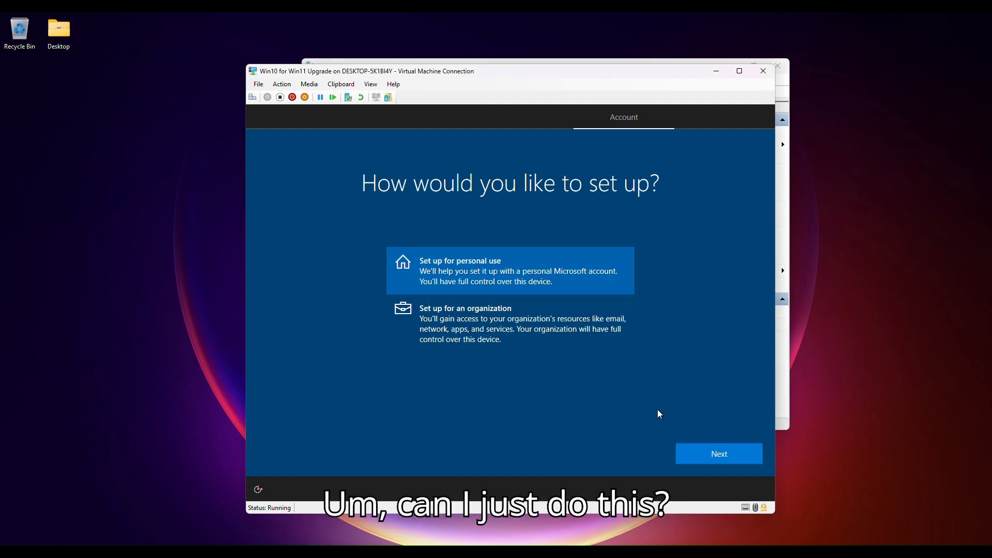
{"action": "left_click", "coordinate": [692, 459]}
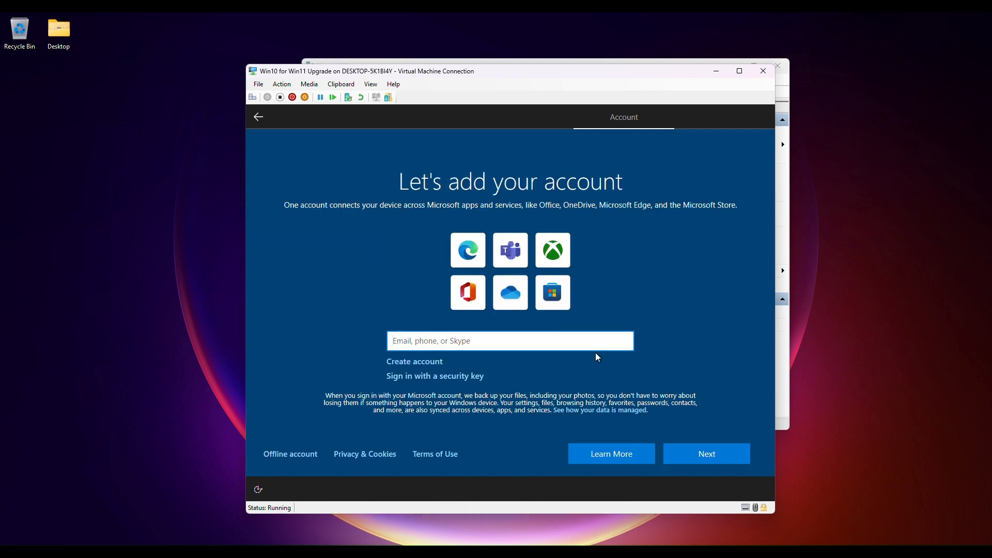
{"action": "left_click", "coordinate": [289, 453]}
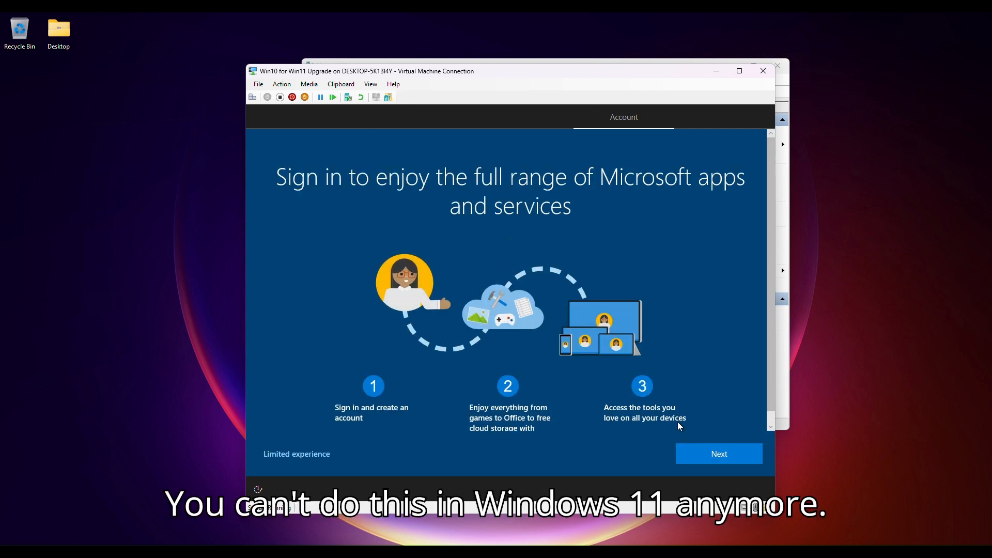
{"action": "left_click", "coordinate": [290, 454]}
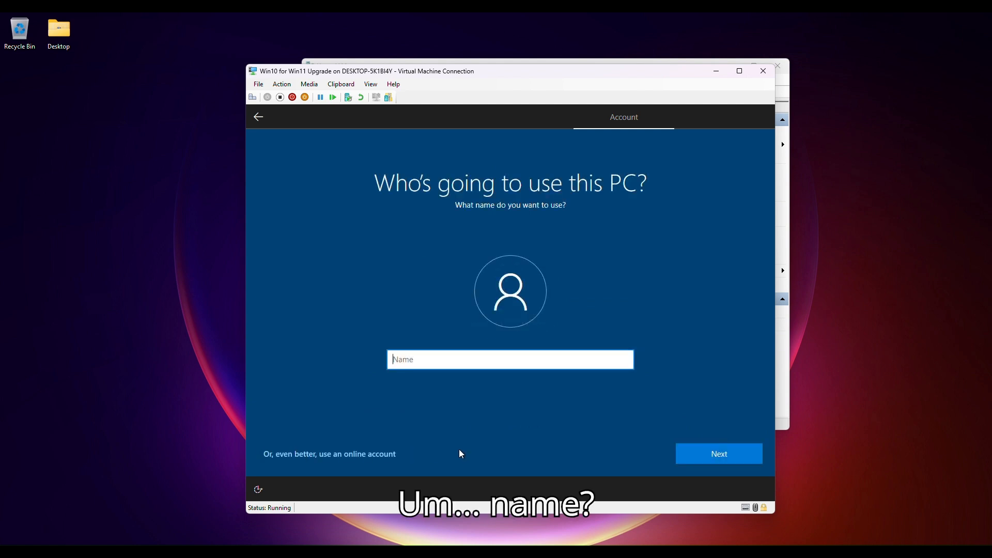
Step: Create the local user HackiTech and continue without setting a password
{"action": "type", "text": "HackiTech"}
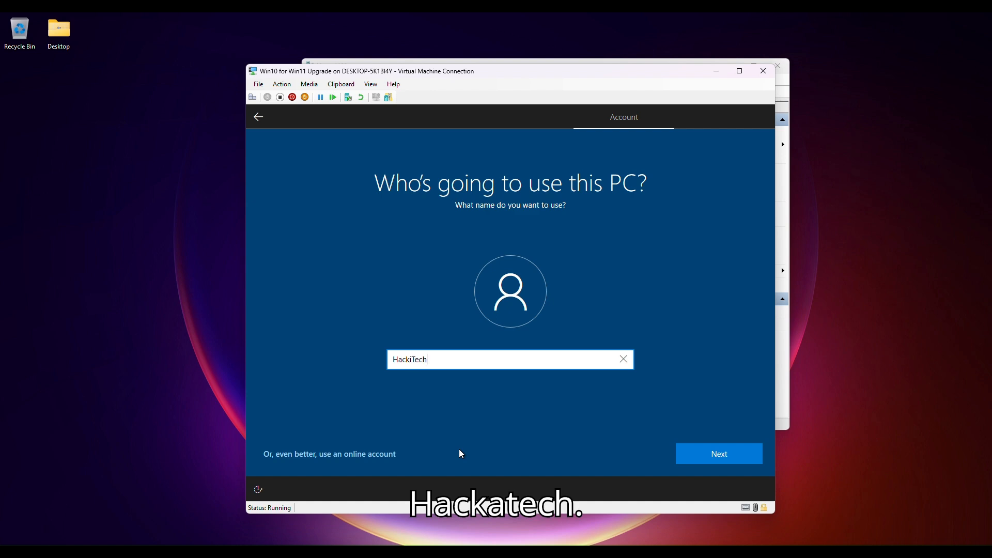
{"action": "left_click", "coordinate": [706, 458]}
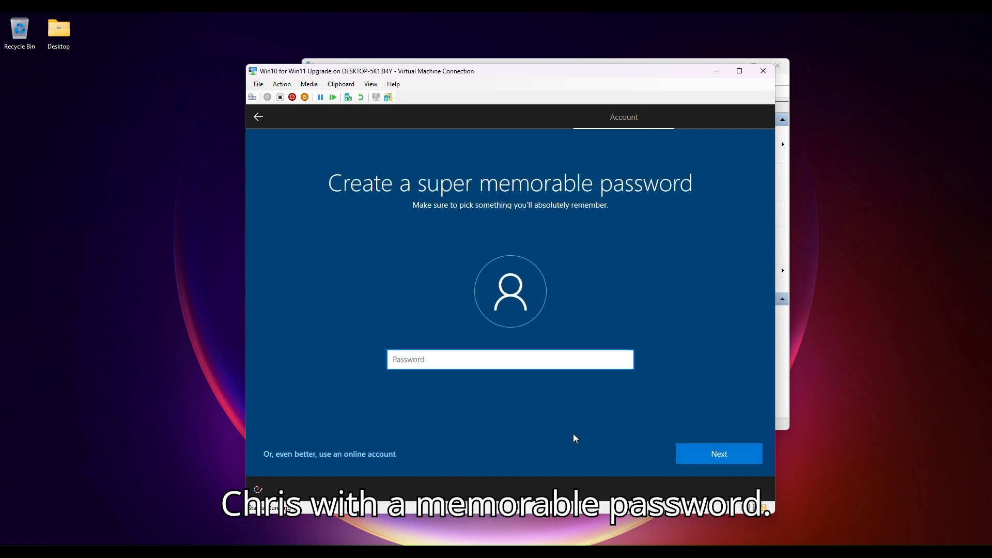
{"action": "left_click", "coordinate": [678, 447]}
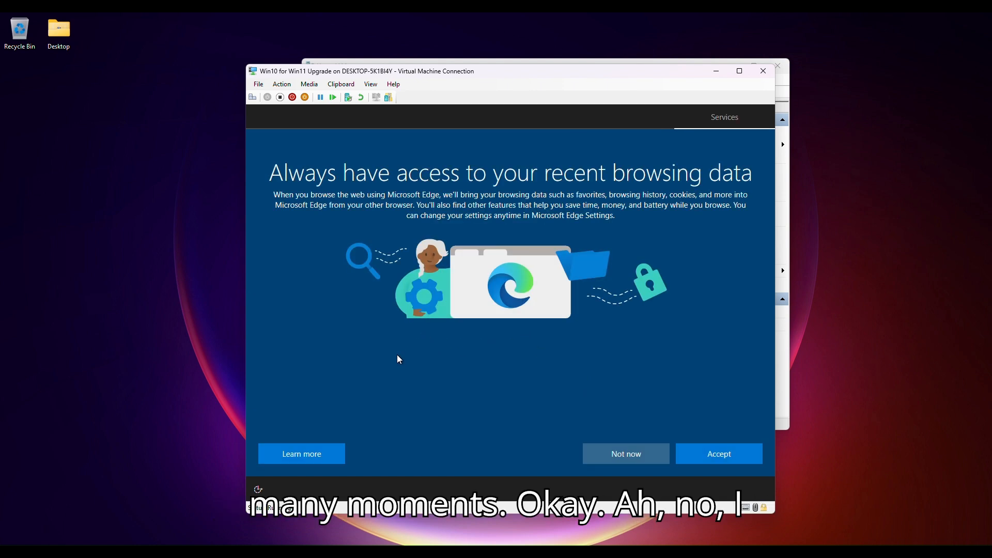
Step: Decline bringing browsing data into Microsoft Edge and accept the default privacy settings
{"action": "left_click", "coordinate": [620, 455]}
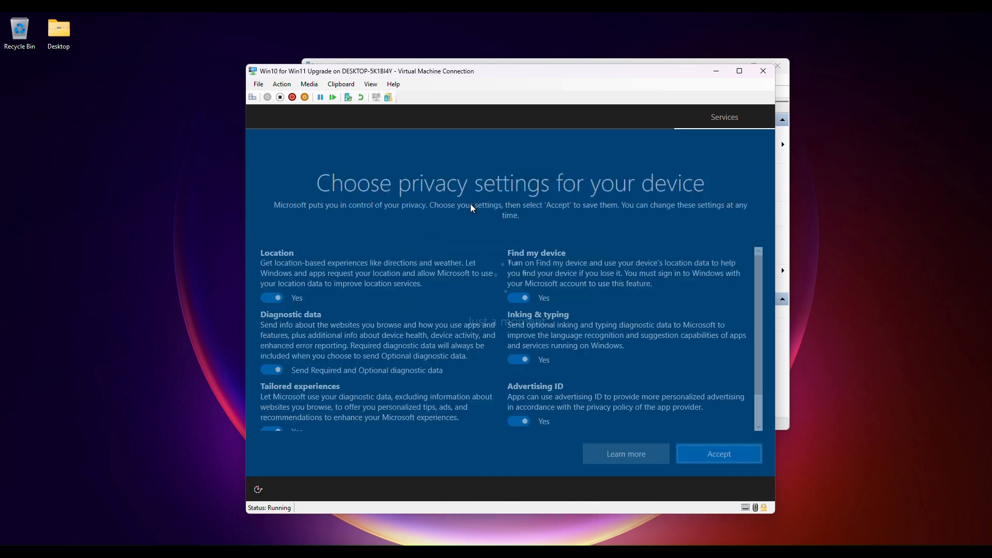
{"action": "left_click", "coordinate": [690, 457]}
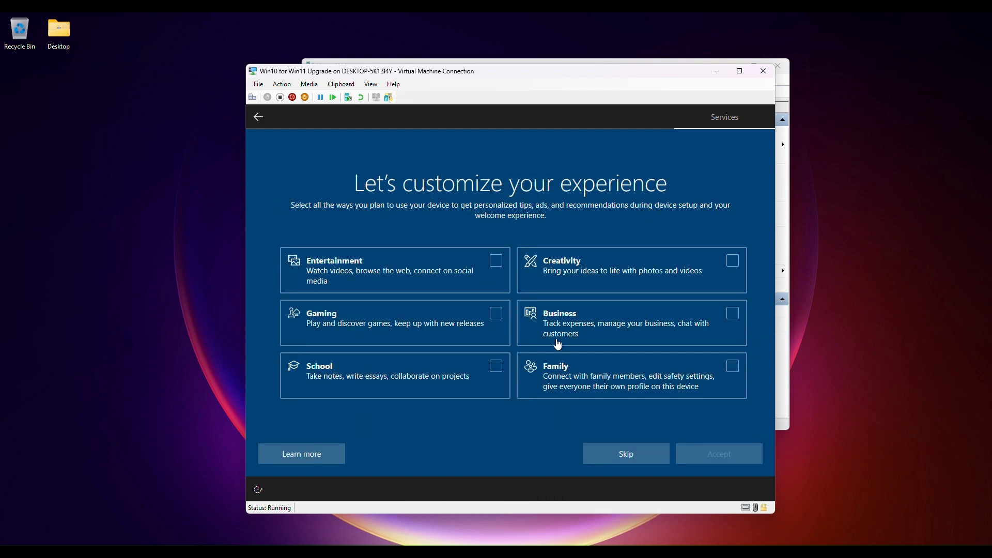
Step: Skip the experience customization and decline the Cortana setup to reach the desktop
{"action": "left_click", "coordinate": [626, 455]}
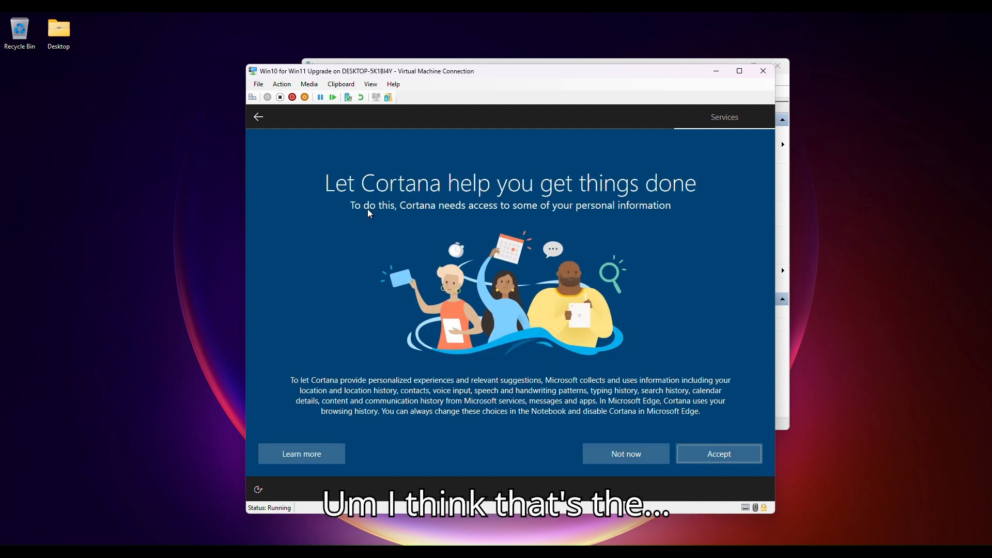
{"action": "left_click", "coordinate": [613, 448]}
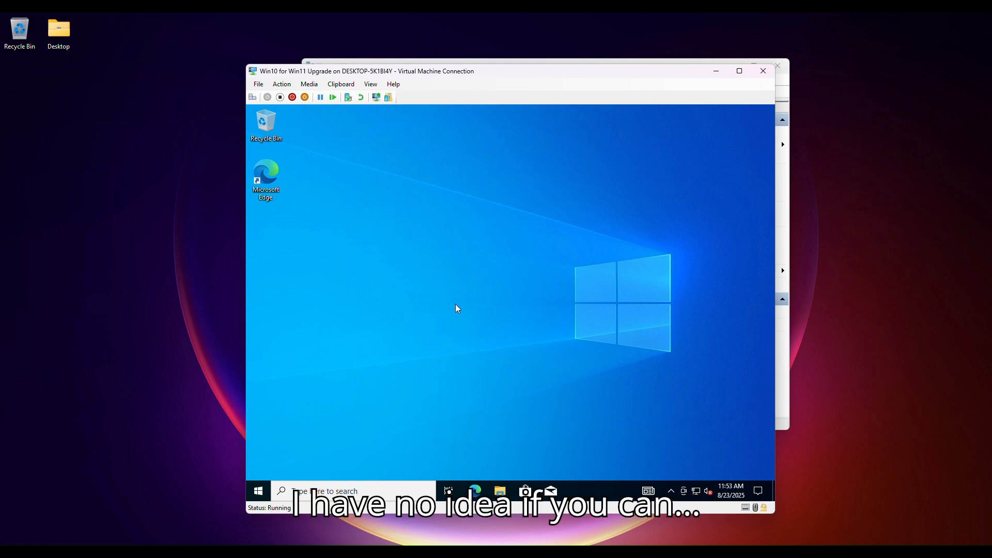
Step: Open File Explorer in the virtual machine and view the drives under This PC
{"action": "key", "text": "super+e"}
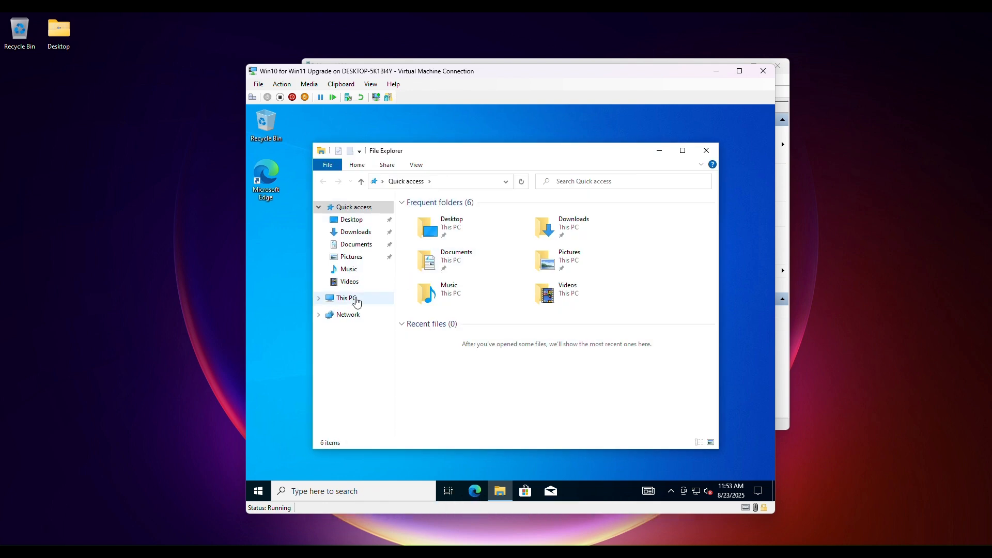
{"action": "left_click", "coordinate": [355, 300]}
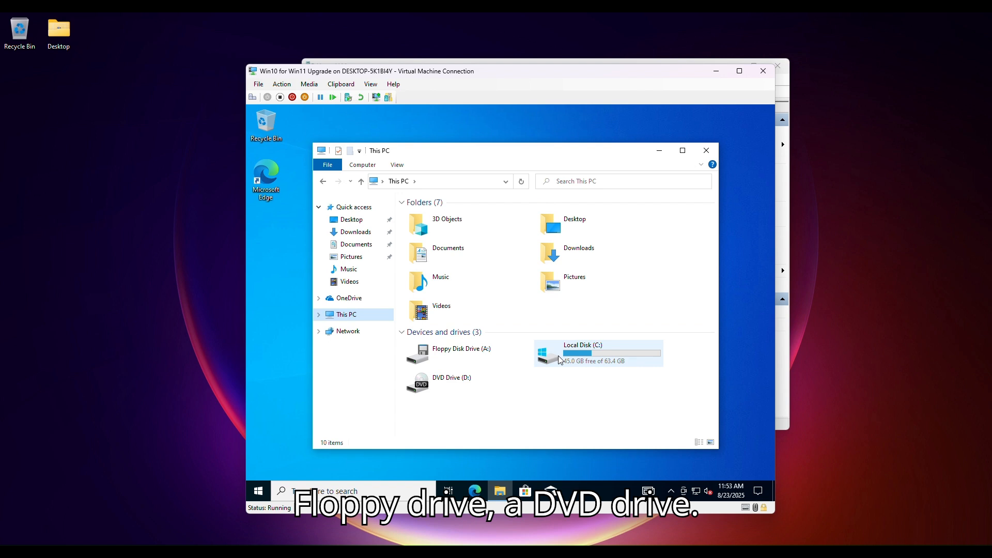
Step: Close File Explorer and dismiss the virtual machine's display configuration dialog
{"action": "left_click", "coordinate": [706, 150]}
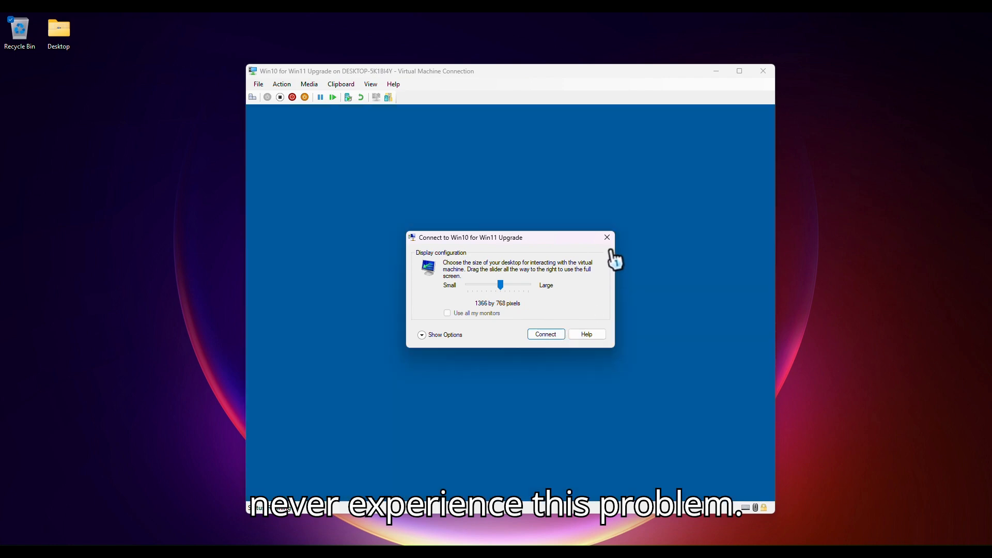
{"action": "left_click", "coordinate": [608, 237]}
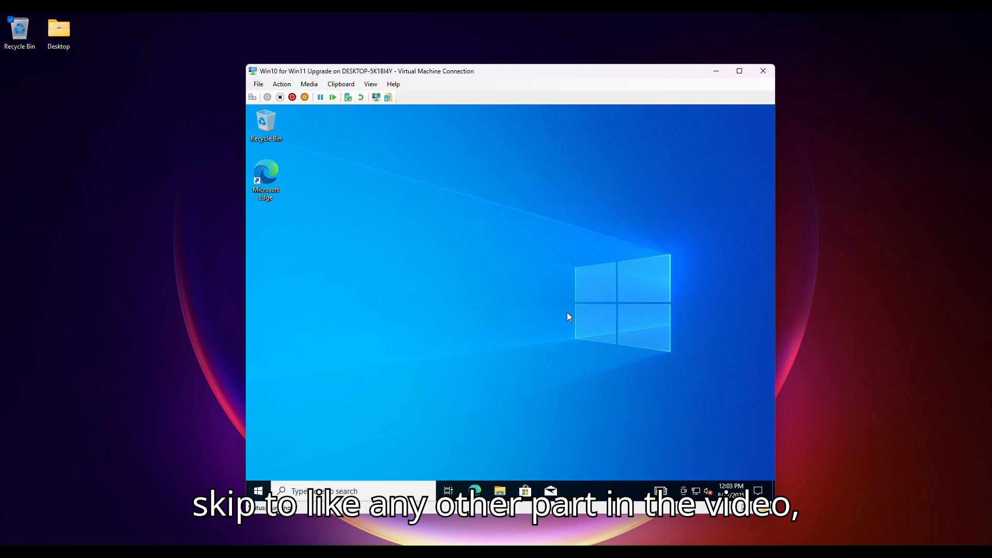
Step: Open File Explorer again and open the USB installation drive E: under This PC
{"action": "key", "text": "super+e"}
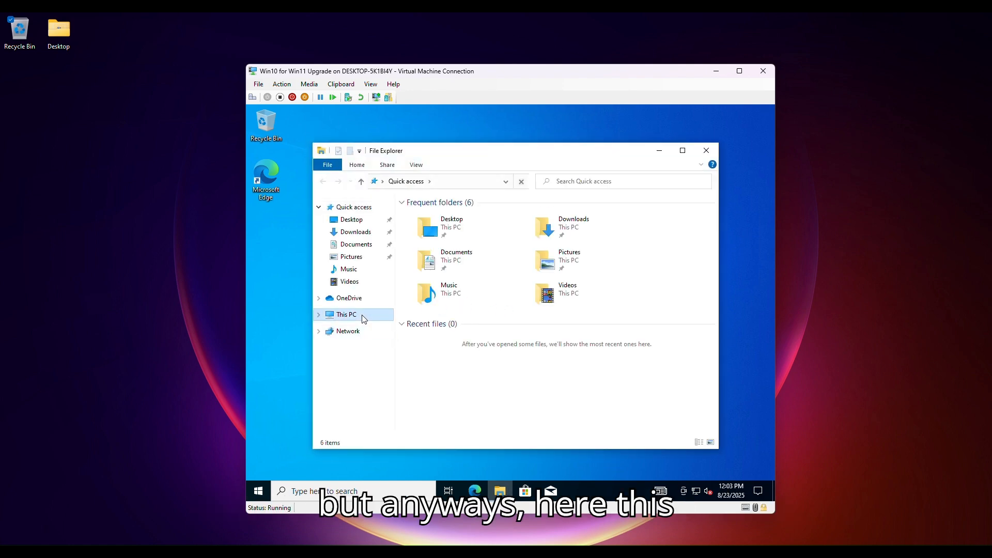
{"action": "left_click", "coordinate": [363, 319]}
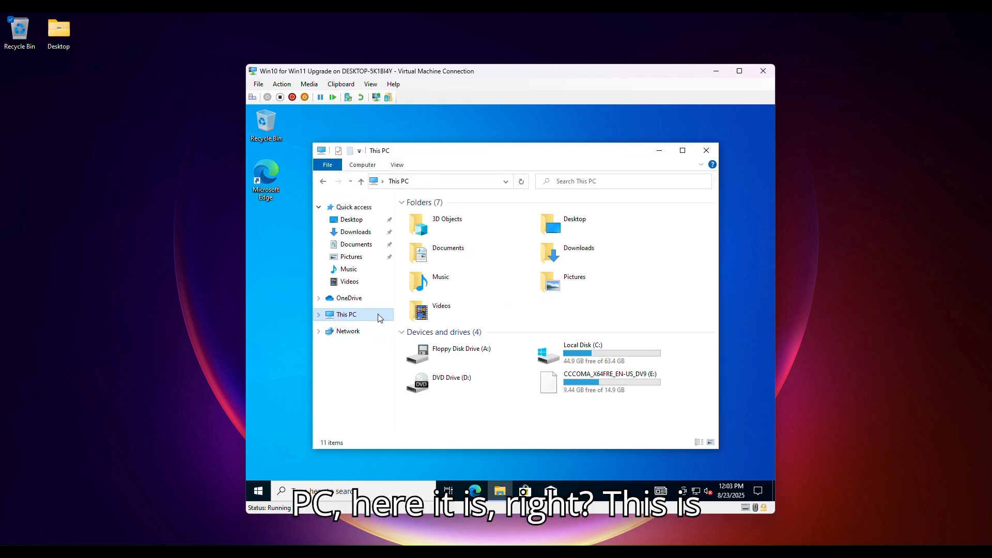
{"action": "left_click", "coordinate": [616, 378]}
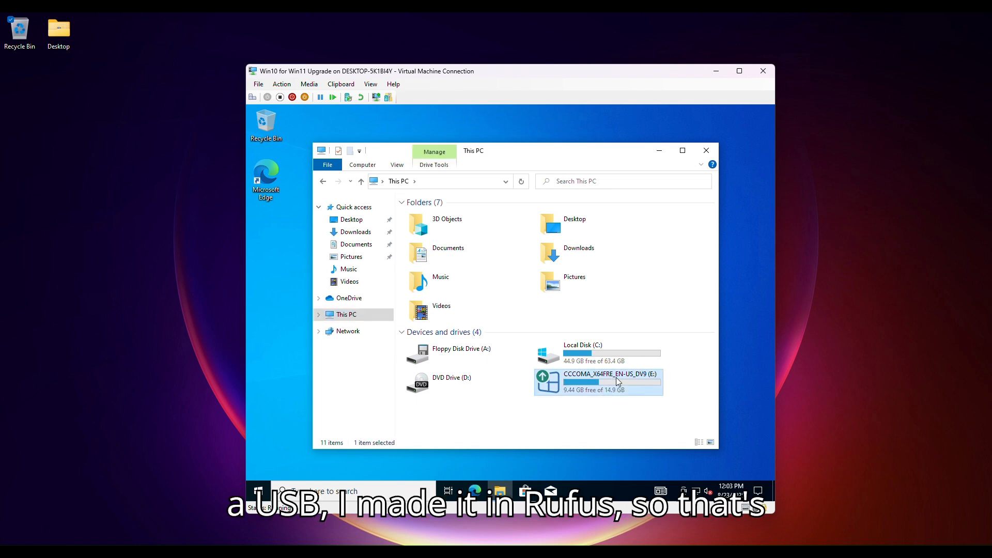
{"action": "double_click", "coordinate": [616, 377]}
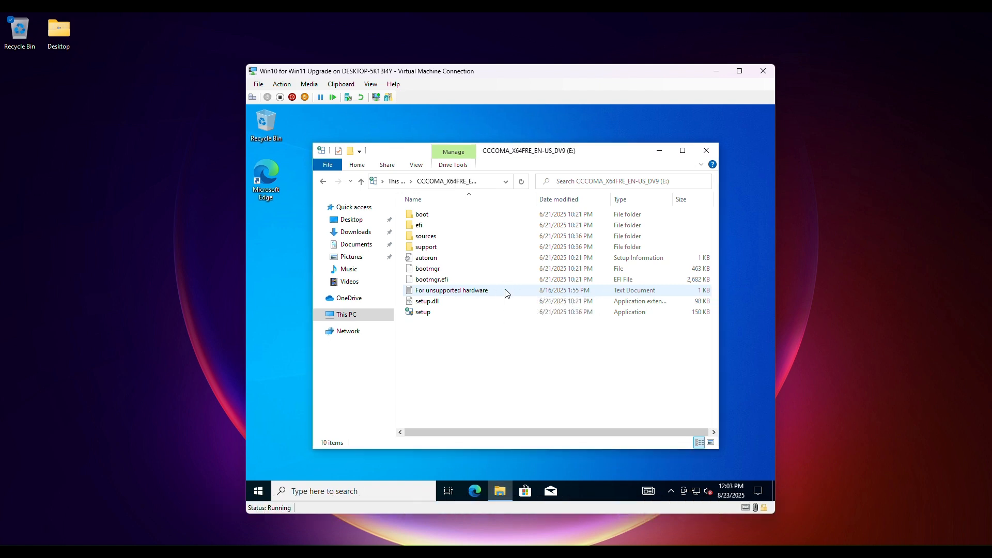
{"action": "right_click", "coordinate": [467, 354]}
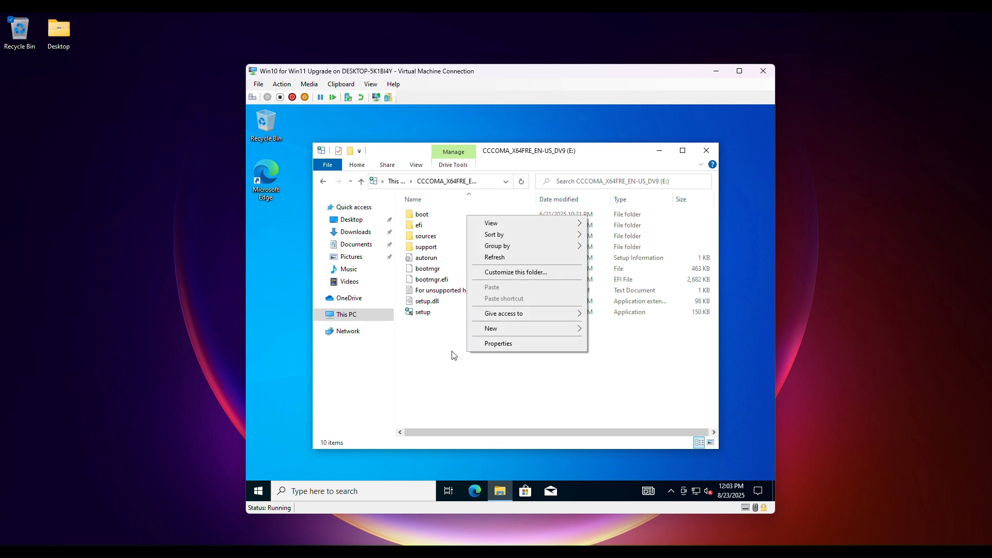
{"action": "left_click", "coordinate": [453, 357]}
Step: Search for cmd and run Command Prompt as administrator, approving the elevation request
{"action": "key", "text": "super"}
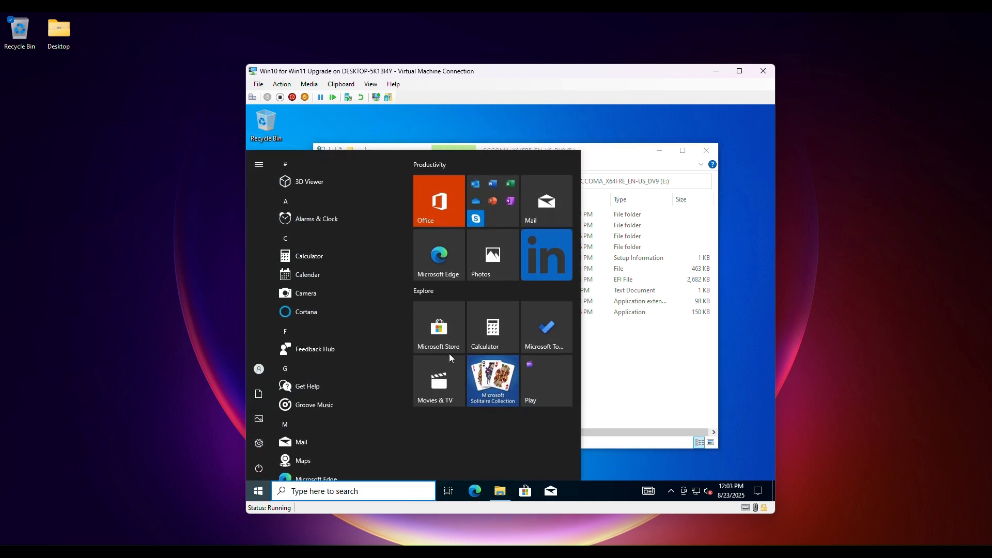
{"action": "type", "text": "cmd"}
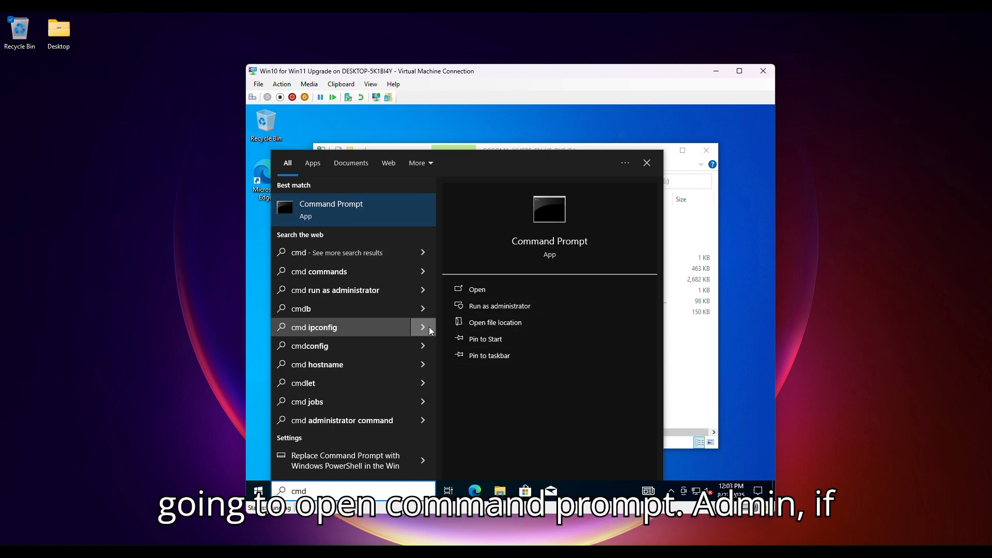
{"action": "left_click", "coordinate": [473, 310]}
{"action": "key", "text": "Left"}
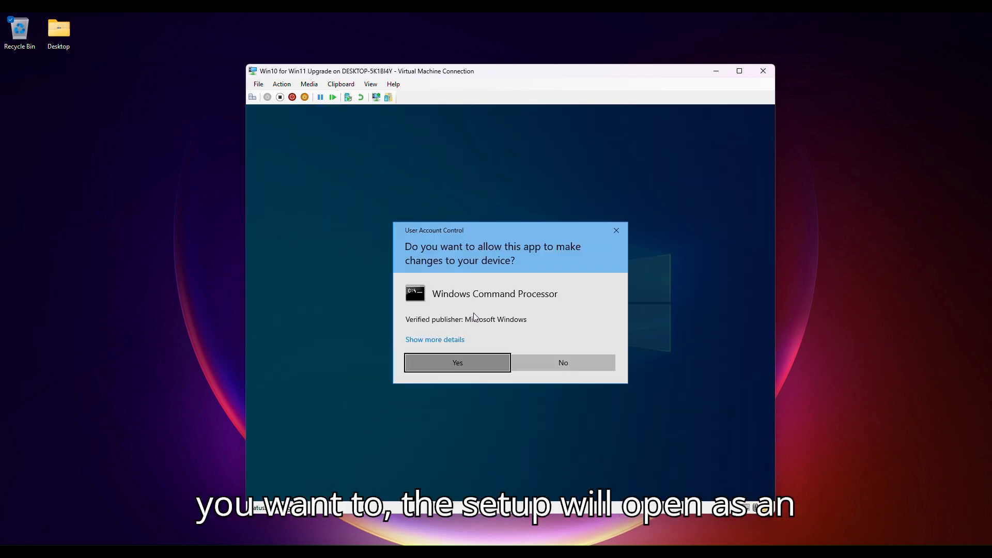
{"action": "key", "text": "Return"}
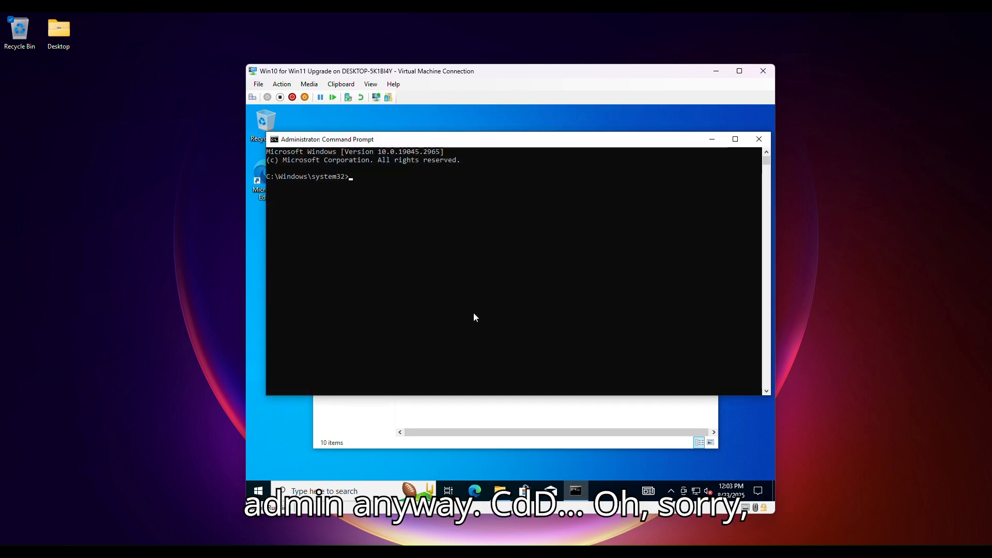
Step: Try to switch the prompt to drive D using the commands cd D:, d: and cd D:\
{"action": "type", "text": "cd Dd:"}
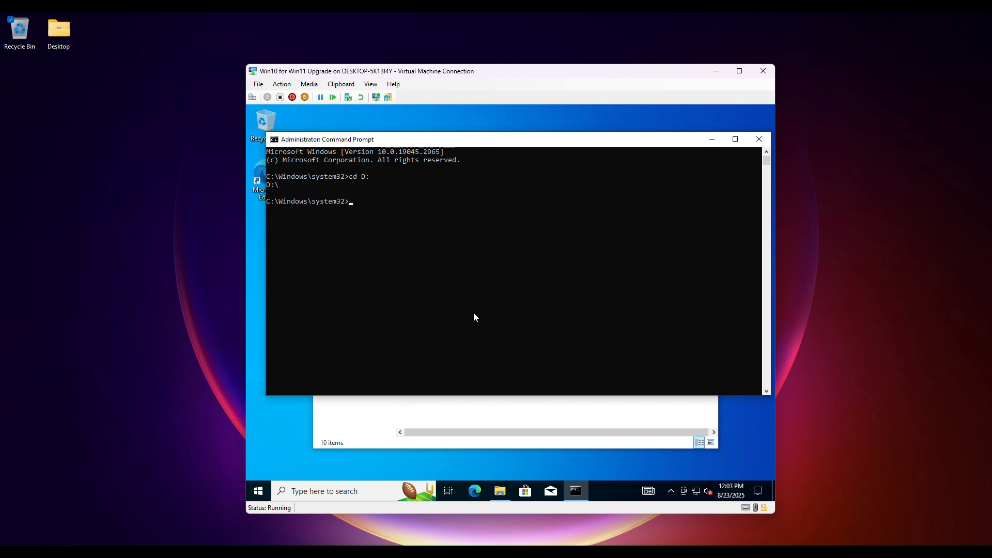
{"action": "key", "text": "Return"}
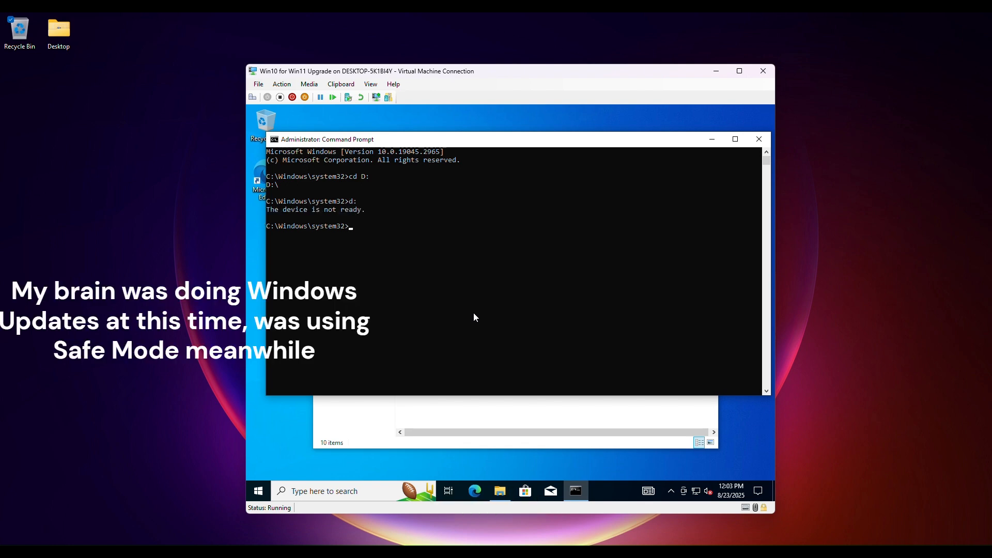
{"action": "type", "text": "D:\\"}
{"action": "key", "text": "Return"}
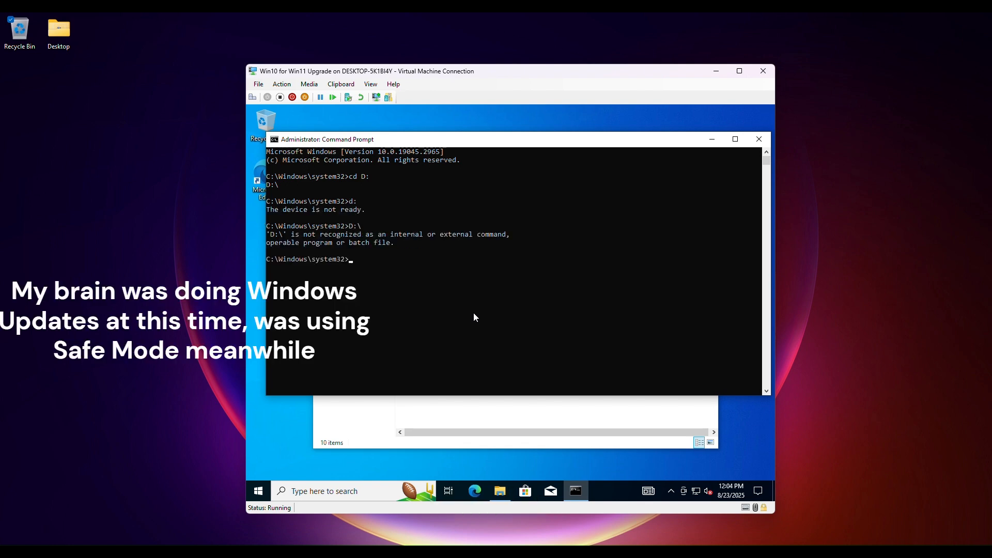
{"action": "type", "text": "cd D:\\"}
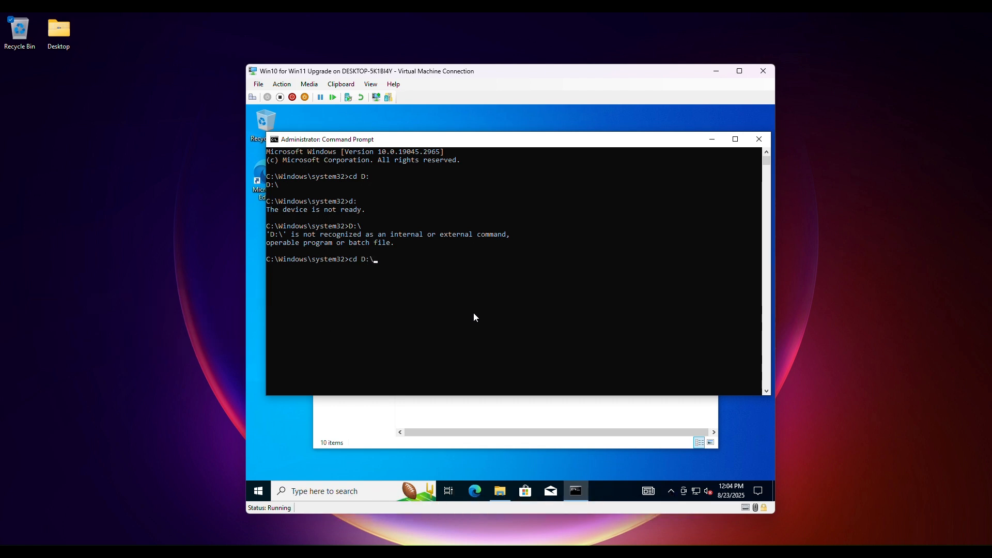
{"action": "key", "text": "Return"}
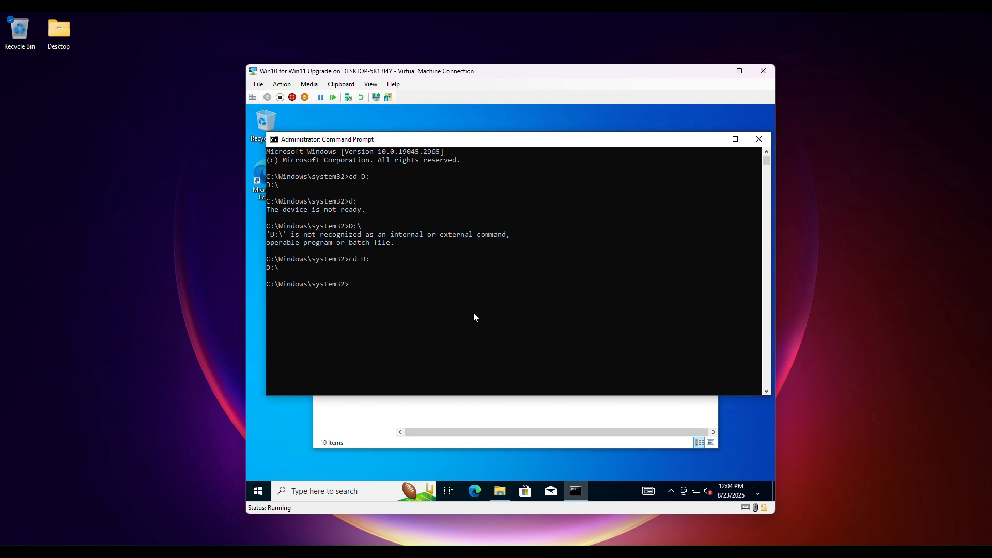
Step: List the current directory with dir, then close the administrator Command Prompt
{"action": "type", "text": "dir"}
{"action": "key", "text": "Return"}
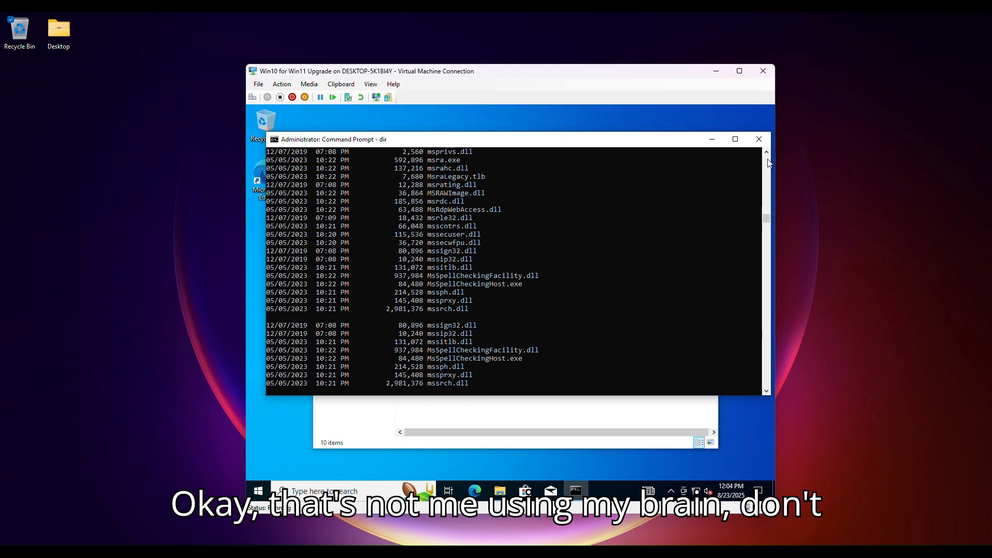
{"action": "left_click", "coordinate": [759, 139]}
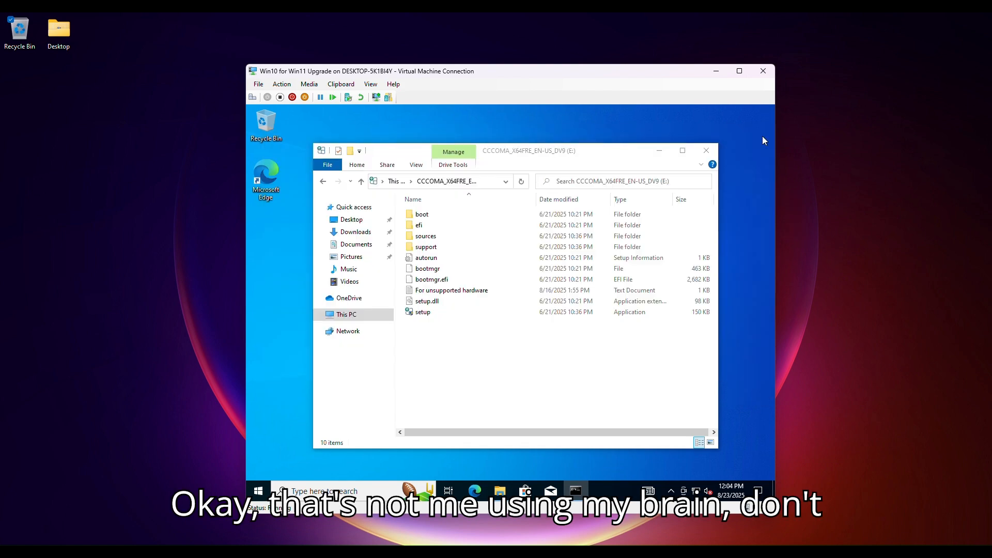
Step: Return to This PC in File Explorer and reopen the USB drive E:
{"action": "left_click", "coordinate": [354, 313]}
{"action": "right_click", "coordinate": [533, 431]}
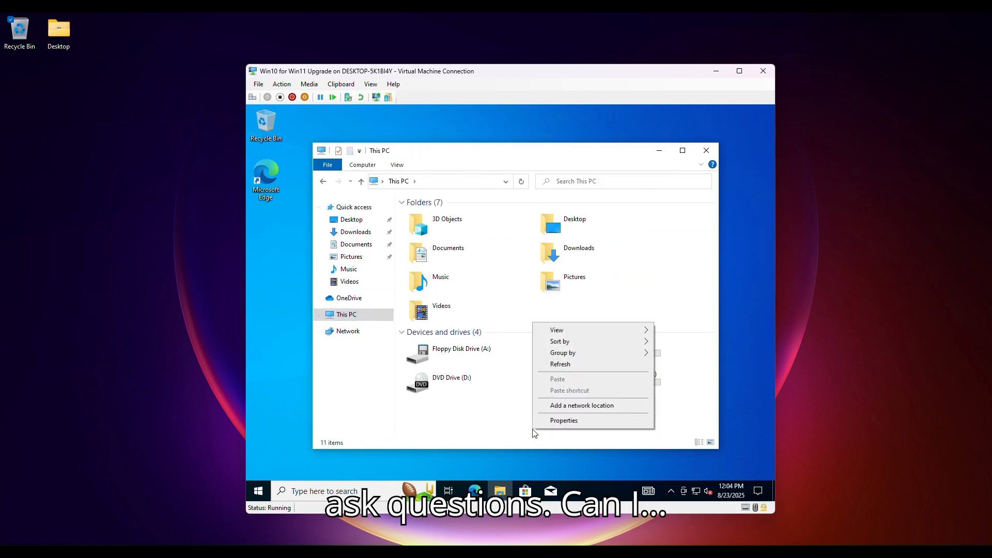
{"action": "left_click", "coordinate": [533, 433]}
{"action": "double_click", "coordinate": [542, 403]}
{"action": "right_click", "coordinate": [560, 391]}
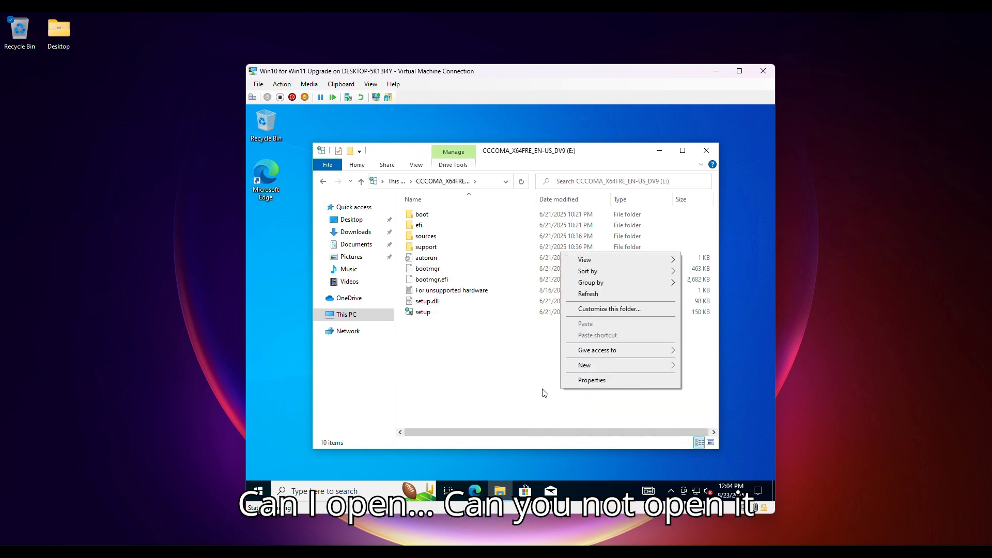
{"action": "left_click", "coordinate": [544, 392]}
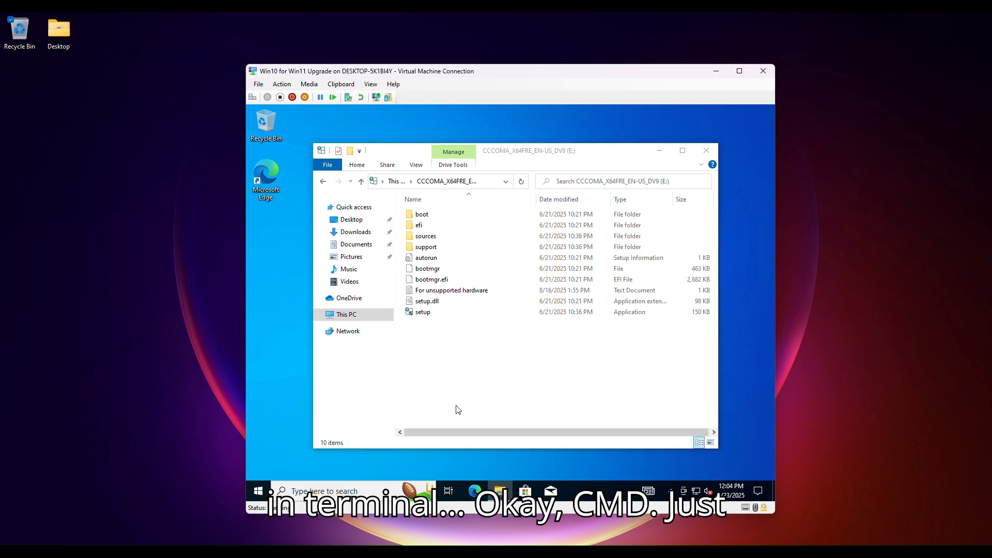
Step: Open a normal Command Prompt from the Start search for cmd
{"action": "key", "text": "super"}
{"action": "type", "text": "cmd"}
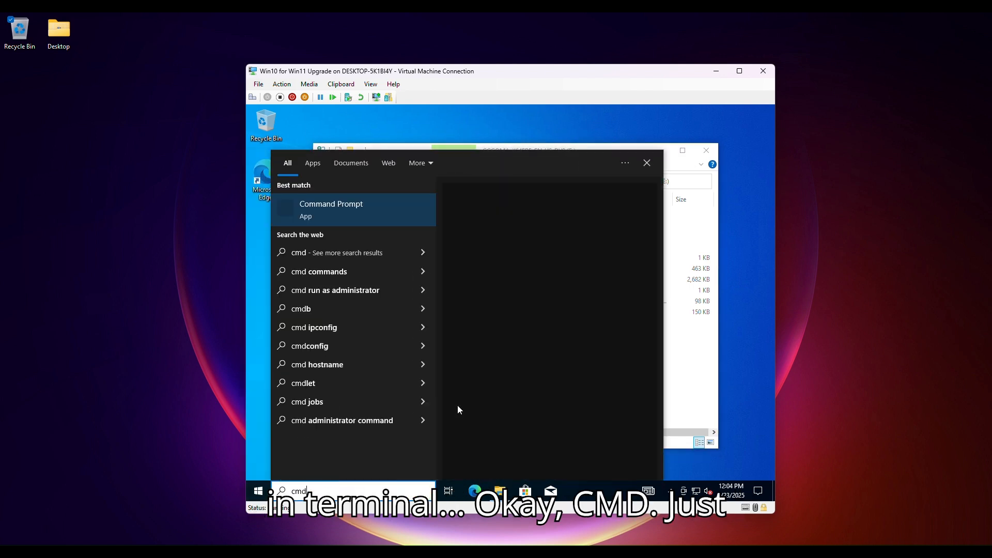
{"action": "key", "text": "Return"}
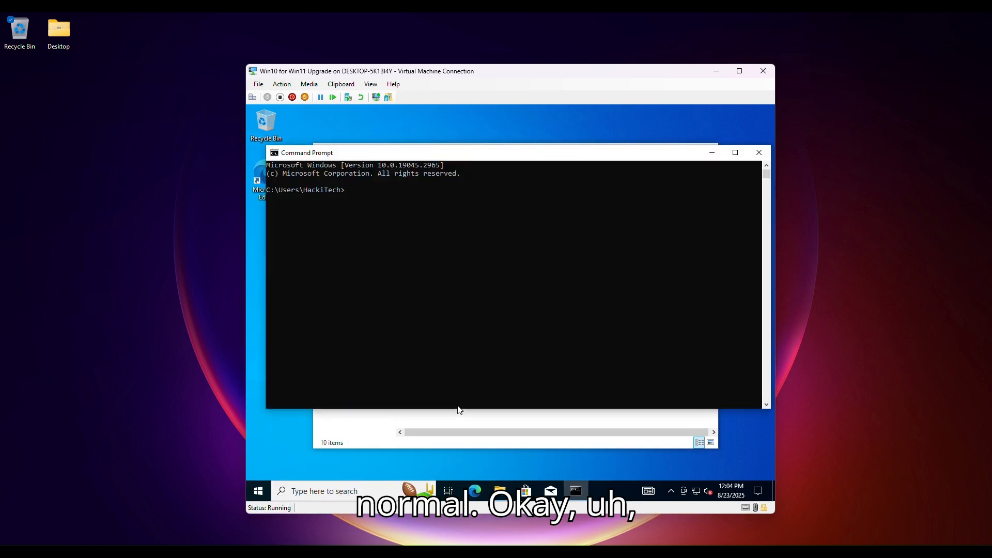
Step: Try to switch to drive D with the commands cd d: and d:
{"action": "type", "text": "cd"}
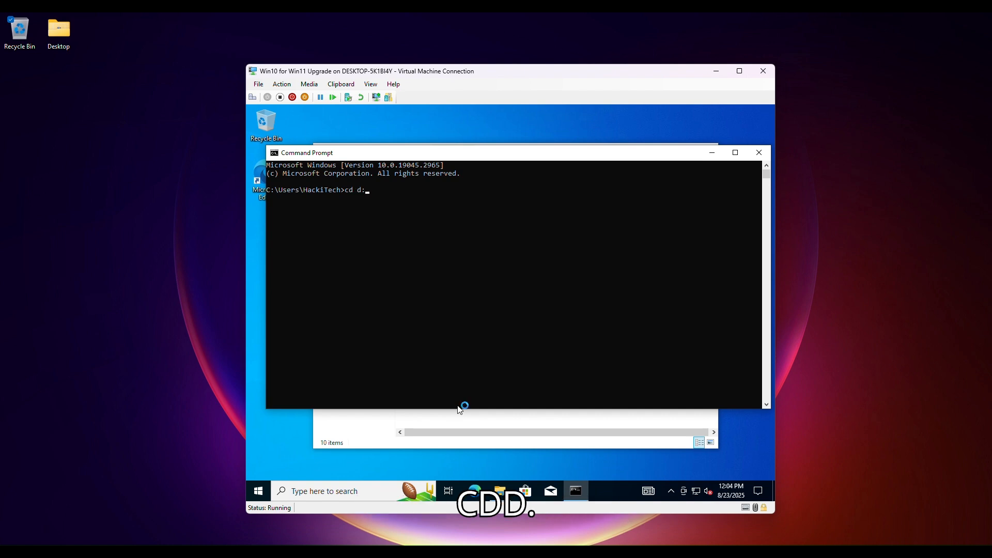
{"action": "type", "text": " d:"}
{"action": "key", "text": "Return"}
{"action": "type", "text": "d:"}
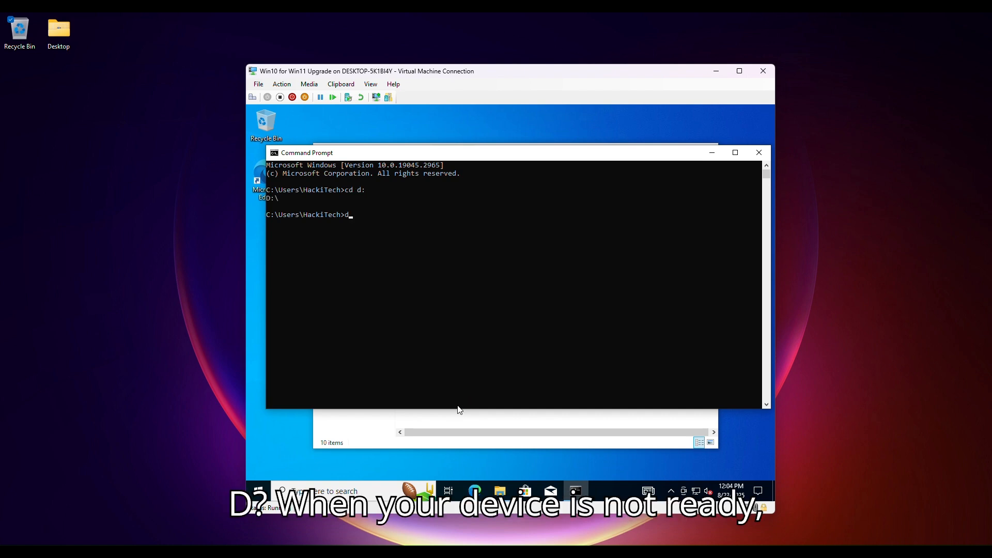
{"action": "key", "text": "Return"}
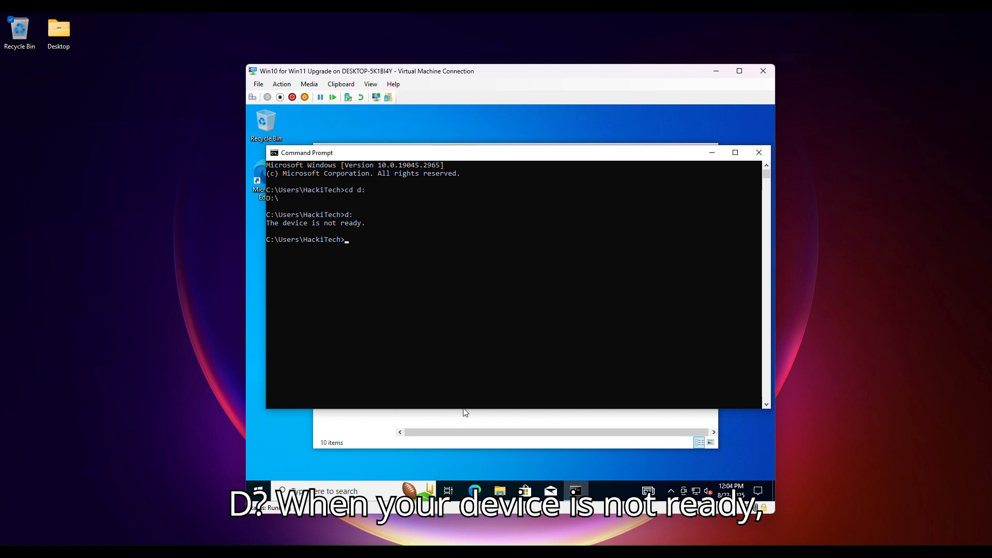
Step: Open Disk Management from the quick link menu
{"action": "key", "text": "super+x"}
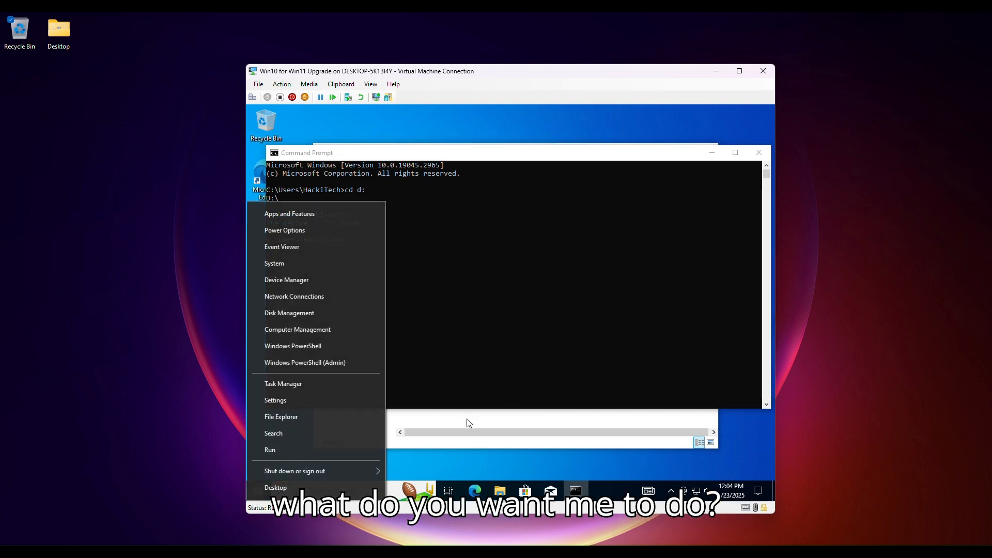
{"action": "left_click", "coordinate": [306, 312]}
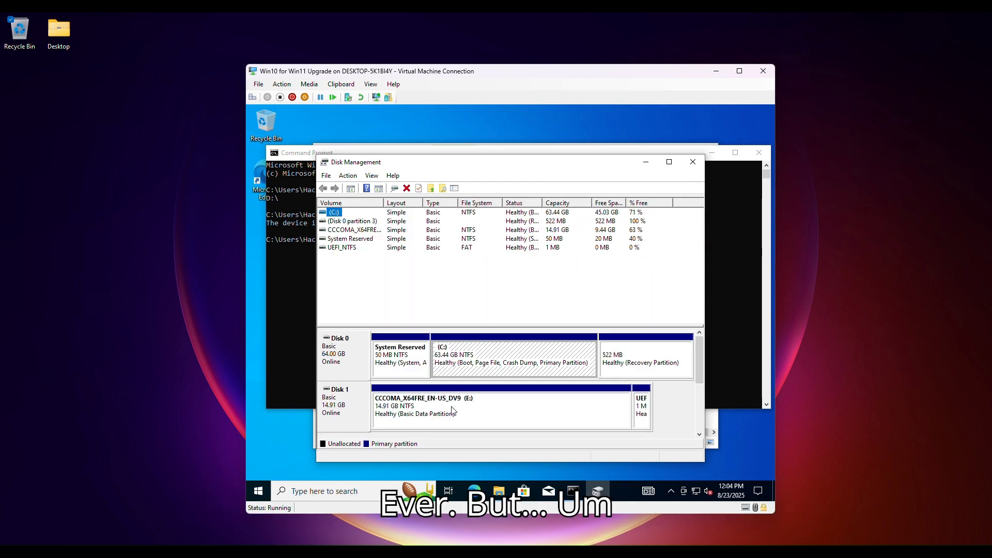
Step: Open the CCCOMA_X64FRE_EN-US_DV9 (E:) partition from Disk Management
{"action": "right_click", "coordinate": [445, 412]}
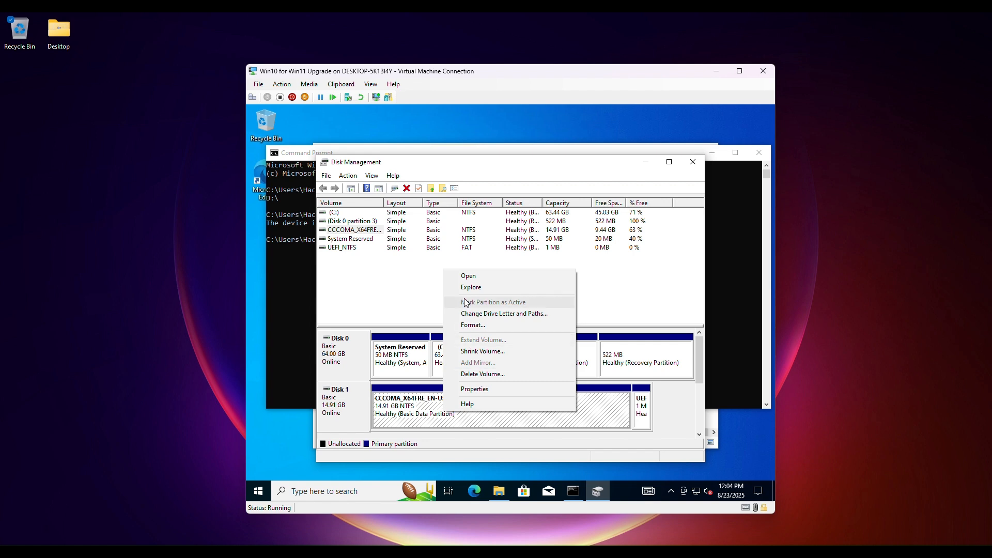
{"action": "left_click", "coordinate": [519, 275]}
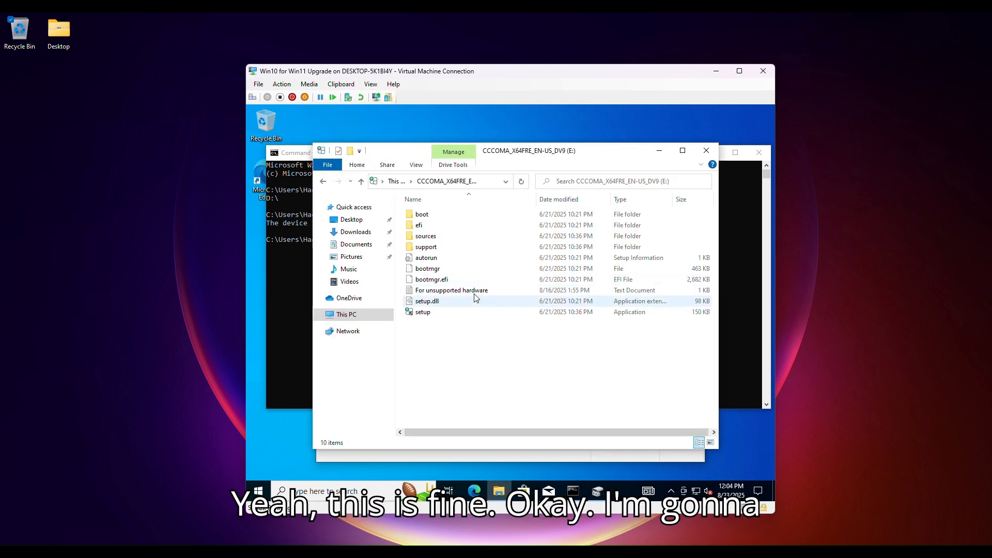
Step: Close File Explorer, Disk Management and the Command Prompt windows
{"action": "left_click", "coordinate": [703, 151]}
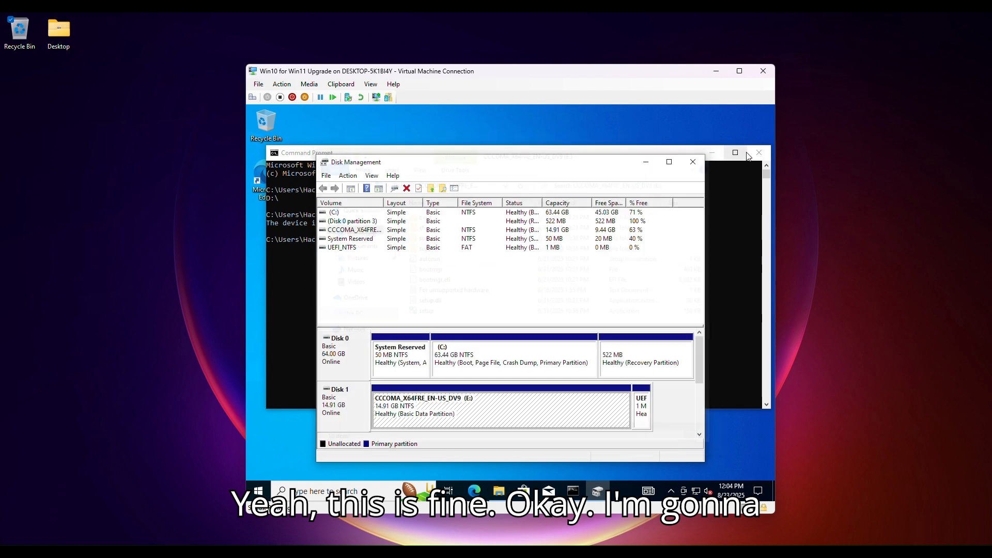
{"action": "left_click", "coordinate": [693, 162]}
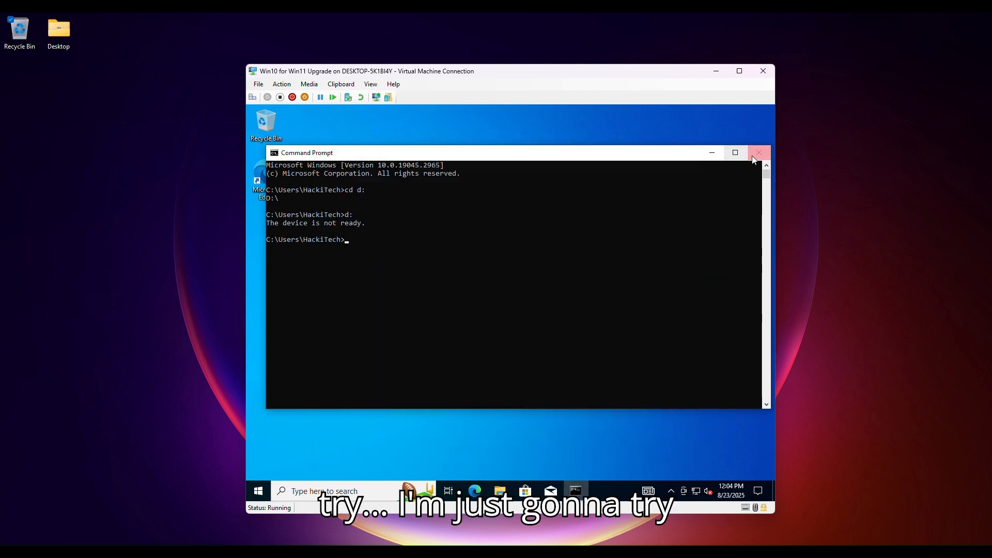
{"action": "left_click", "coordinate": [758, 153]}
Step: Search the Start menu for power and open Windows PowerShell
{"action": "key", "text": "super"}
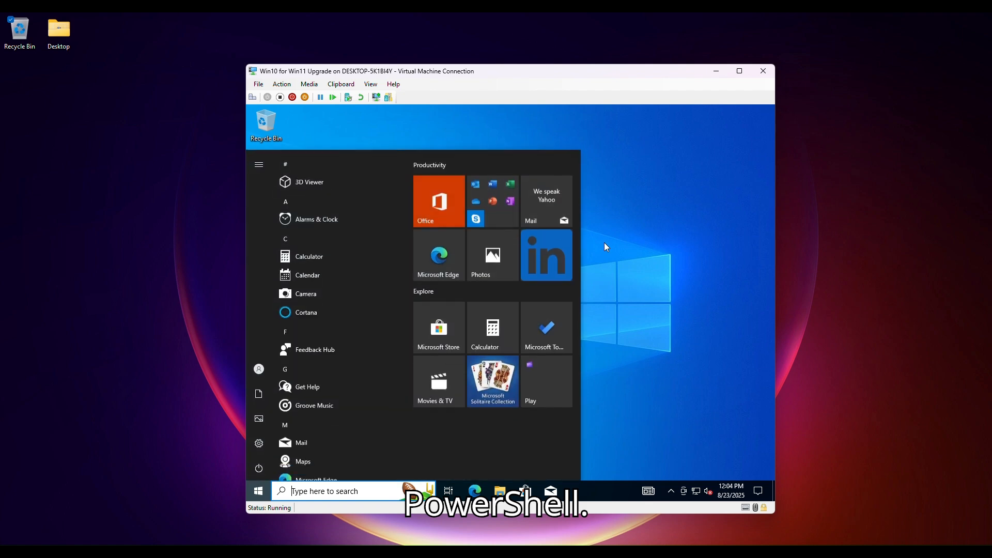
{"action": "type", "text": "power"}
{"action": "key", "text": "Down"}
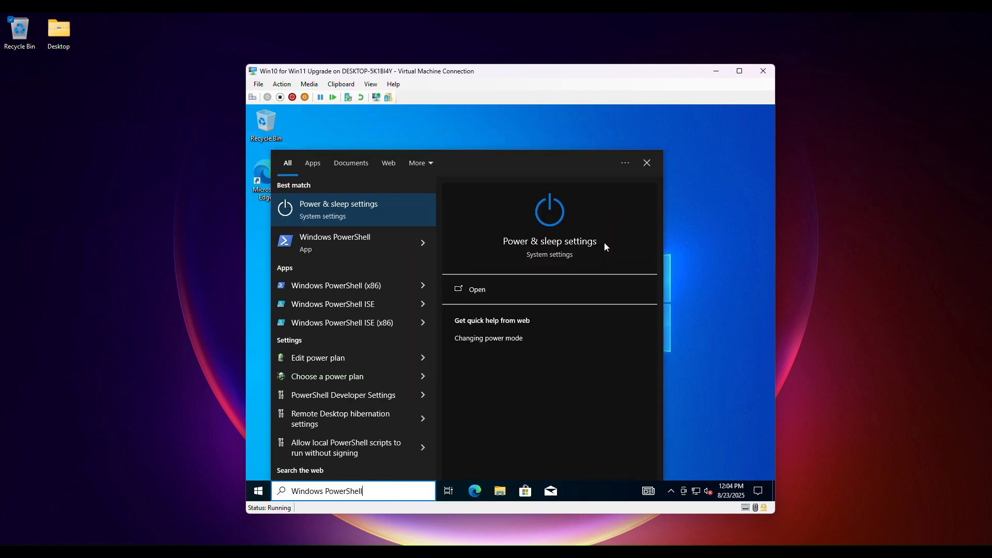
{"action": "key", "text": "Return"}
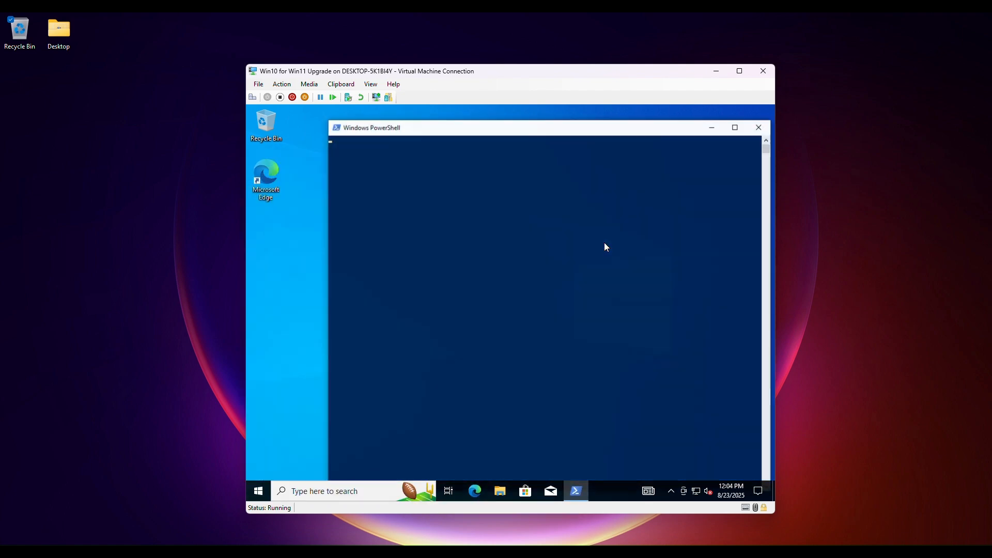
Step: Try switching PowerShell to drive D with d: and cd d:, then close the PowerShell window
{"action": "key", "text": "Return"}
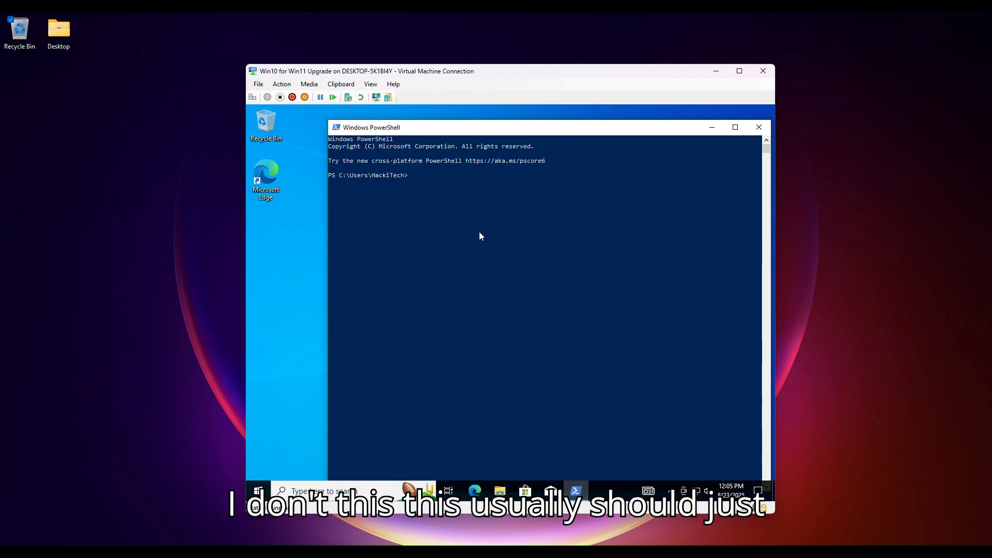
{"action": "type", "text": "d:"}
{"action": "key", "text": "Return"}
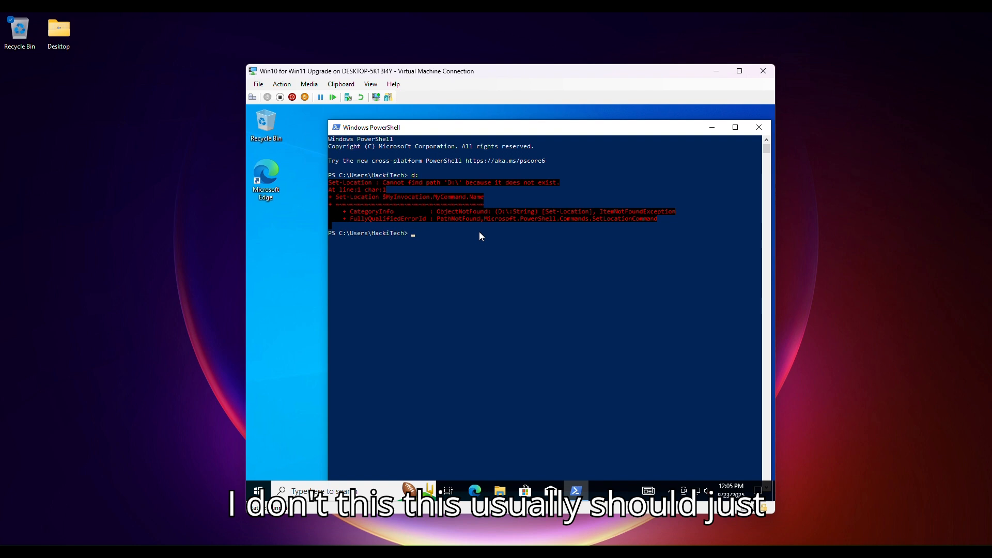
{"action": "type", "text": "cd d?"}
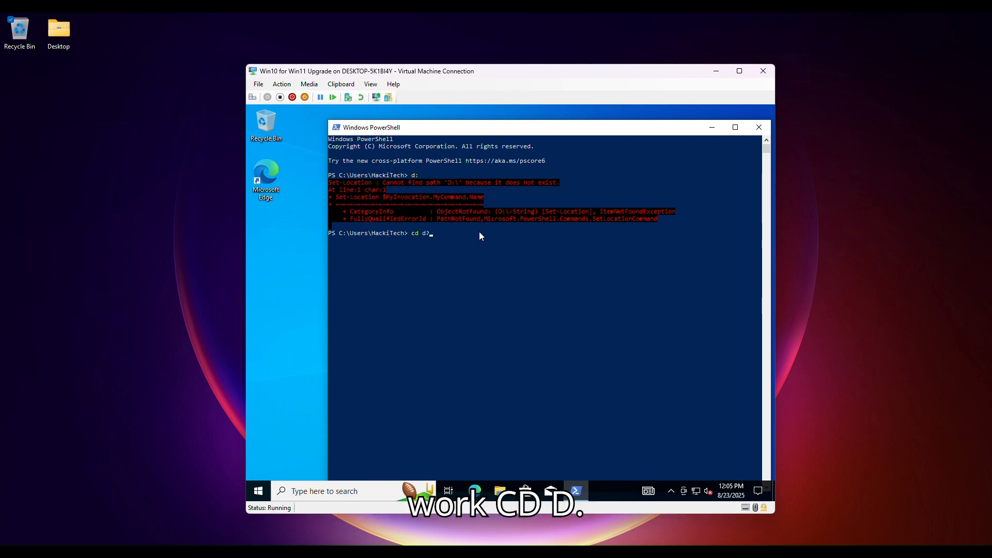
{"action": "type", "text": ":"}
{"action": "key", "text": "Return"}
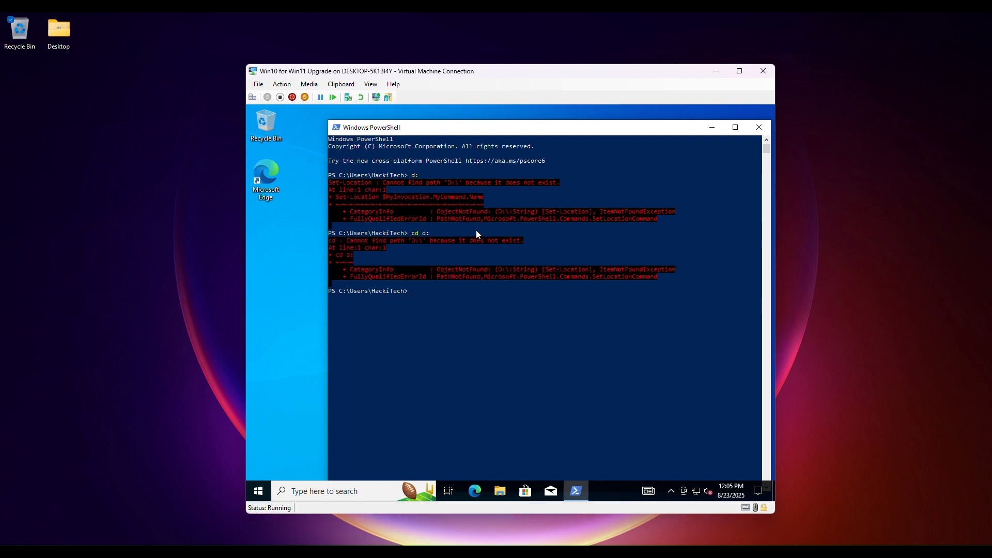
{"action": "left_click", "coordinate": [759, 127]}
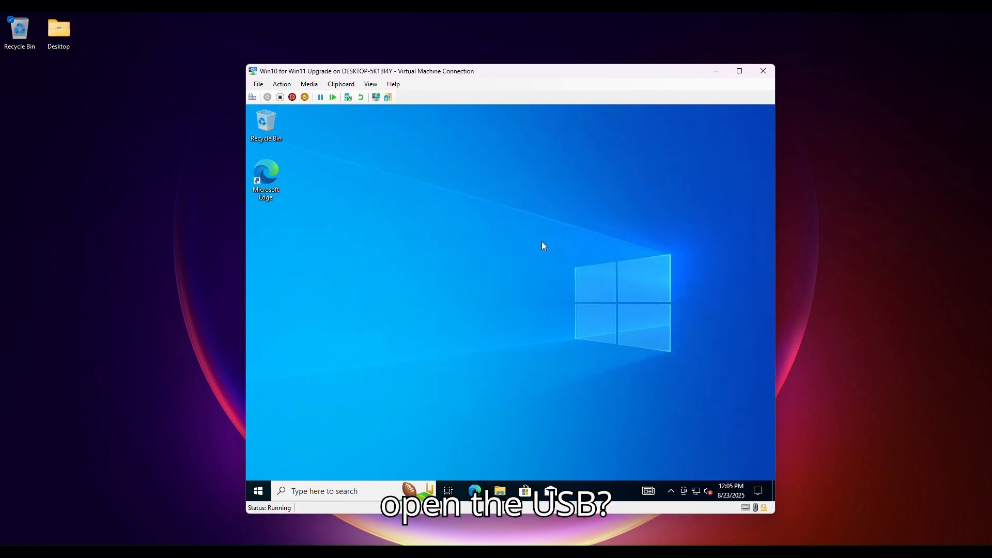
Step: Search the Start menu for cmd and open Command Prompt
{"action": "key", "text": "super"}
{"action": "type", "text": "cmd"}
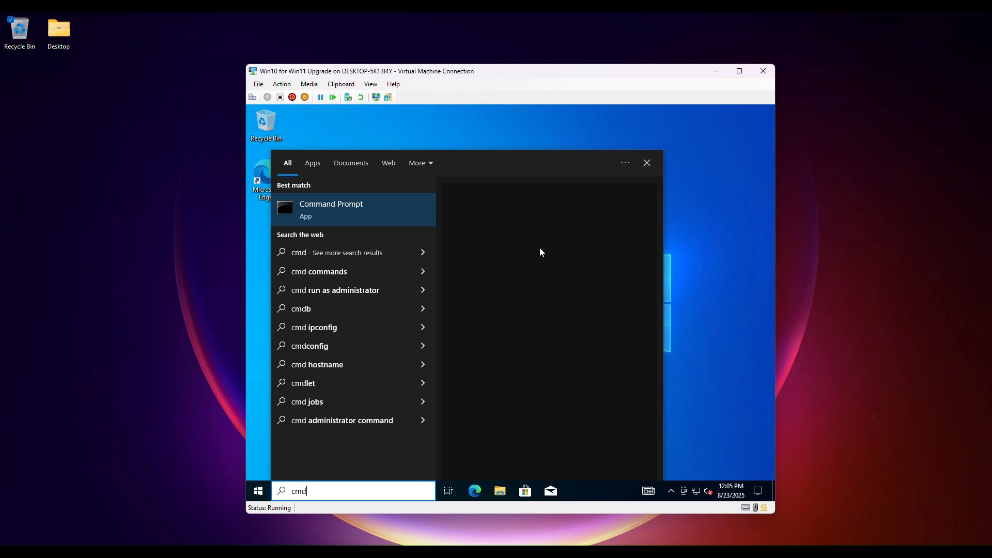
{"action": "key", "text": "Return"}
Step: Try changing the Command Prompt to drive D using cd d:\, d:, D:\ and cd d: commands
{"action": "type", "text": "cd"}
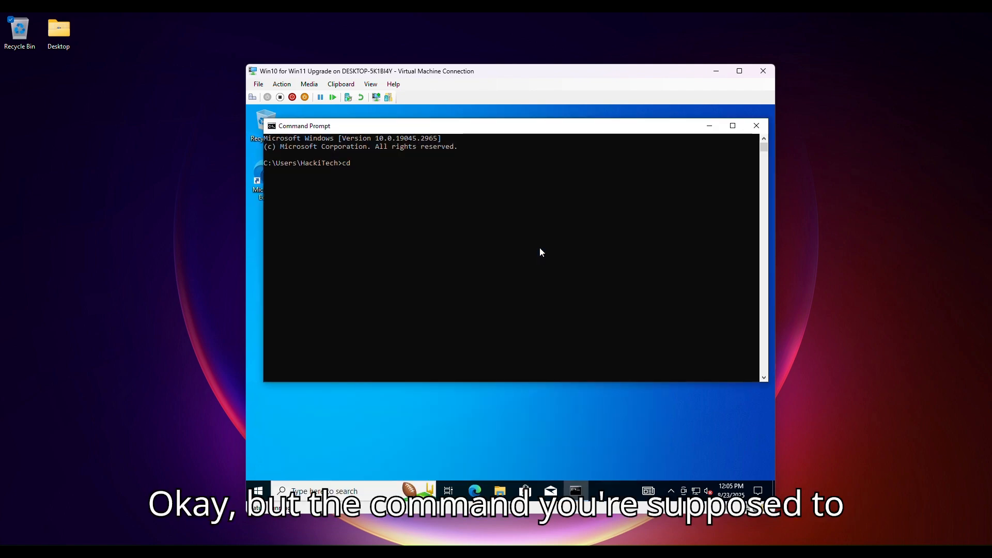
{"action": "type", "text": " d:\\"}
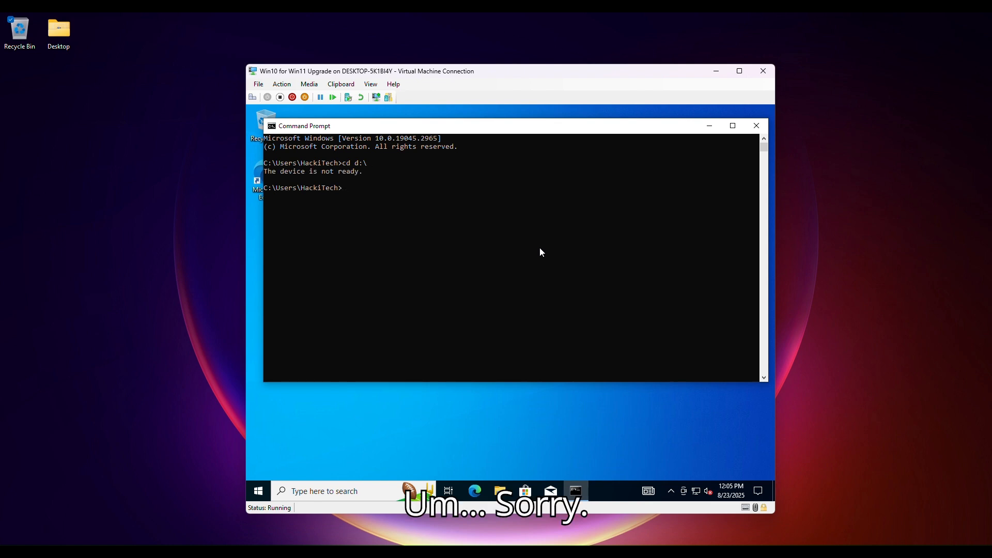
{"action": "type", "text": "d:"}
{"action": "key", "text": "Return"}
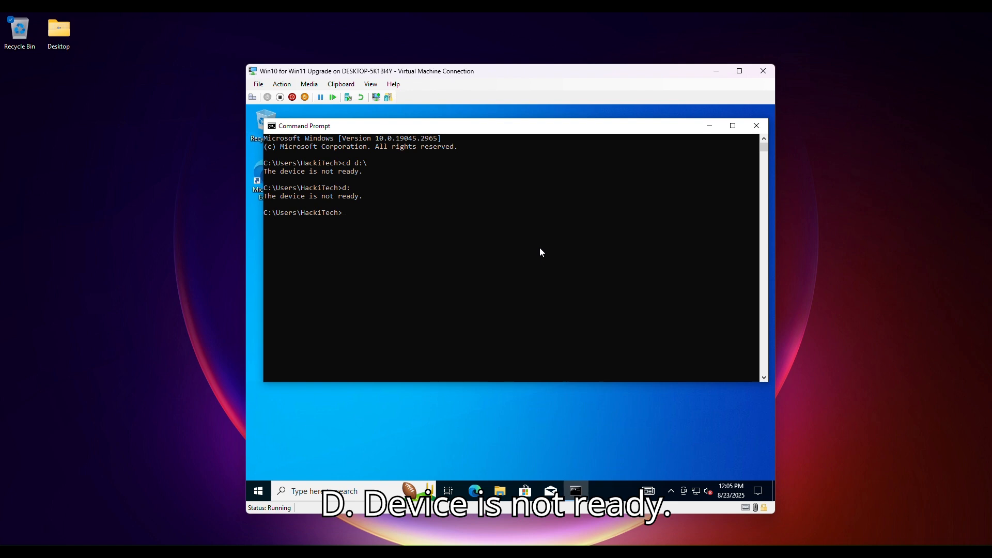
{"action": "type", "text": "D"}
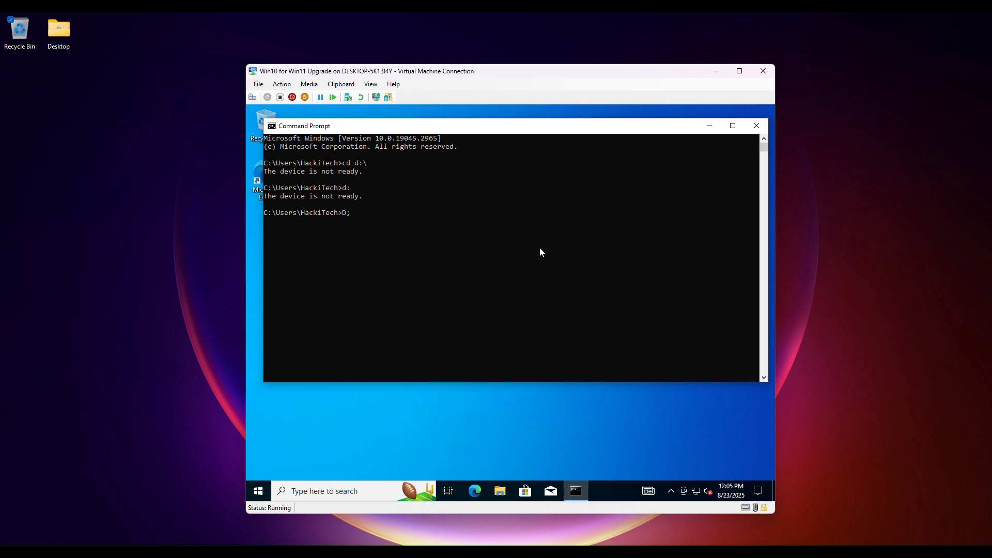
{"action": "type", "text": ":\\"}
{"action": "key", "text": "Return"}
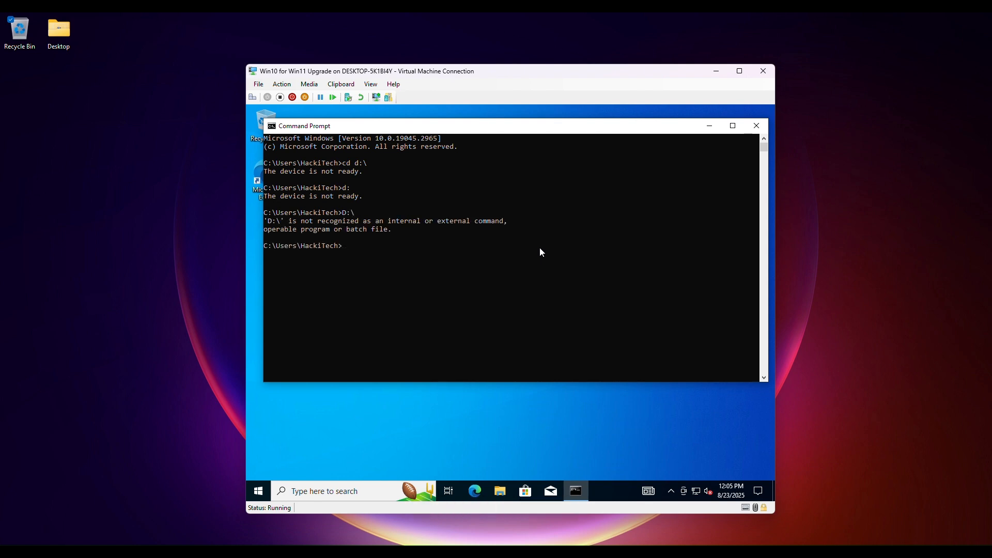
{"action": "type", "text": "d:"}
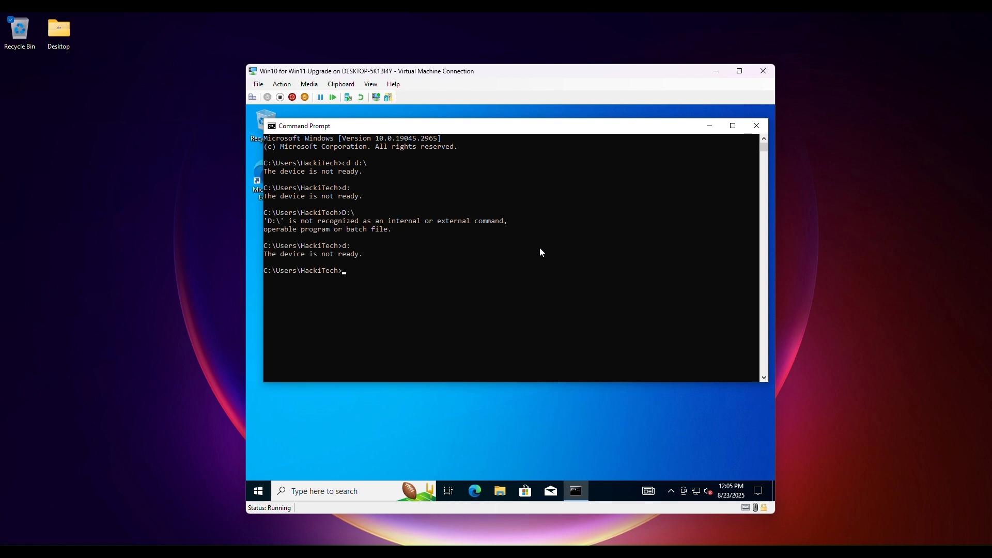
{"action": "type", "text": "cd d"}
{"action": "type", "text": ":"}
{"action": "key", "text": "Return"}
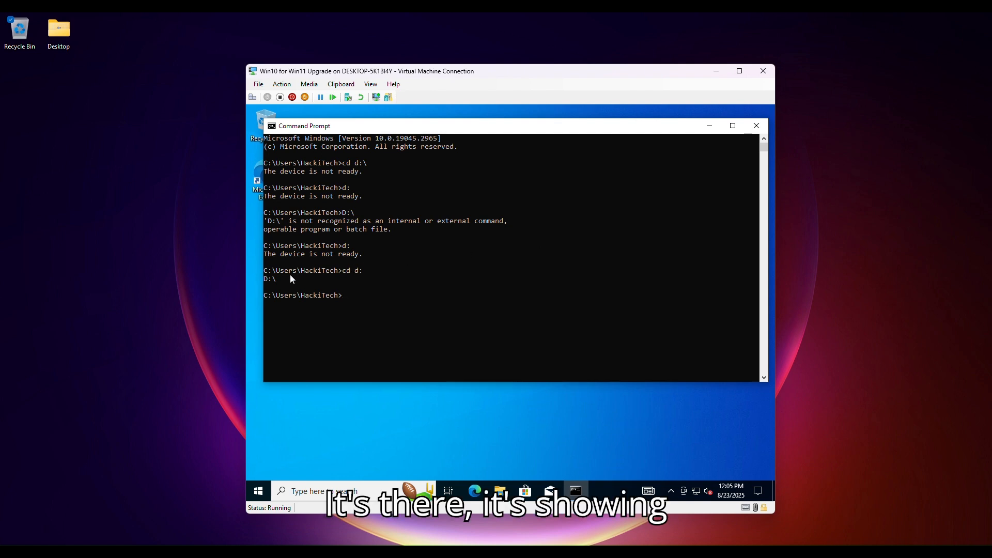
{"action": "left_click_drag", "start_coordinate": [287, 277], "coordinate": [267, 285]}
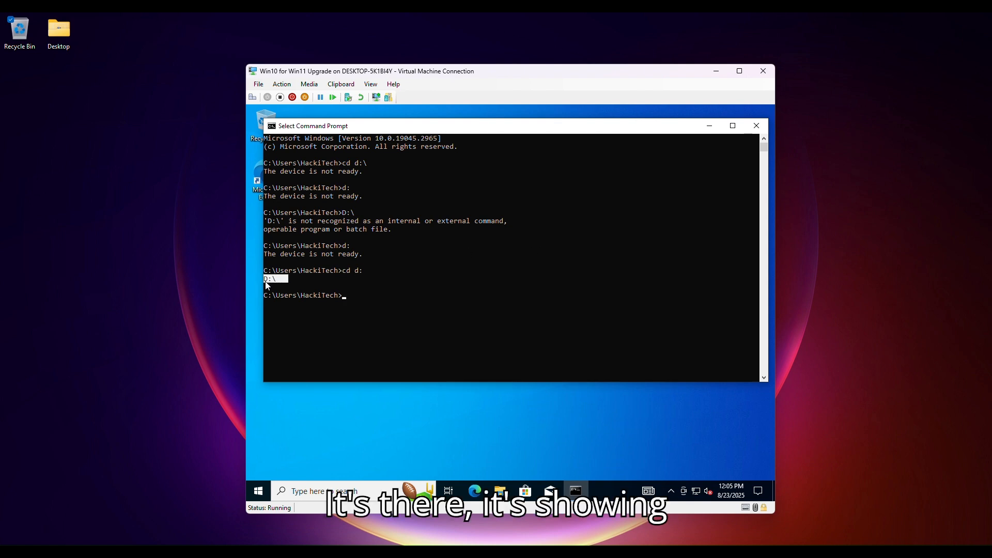
{"action": "left_click", "coordinate": [327, 281]}
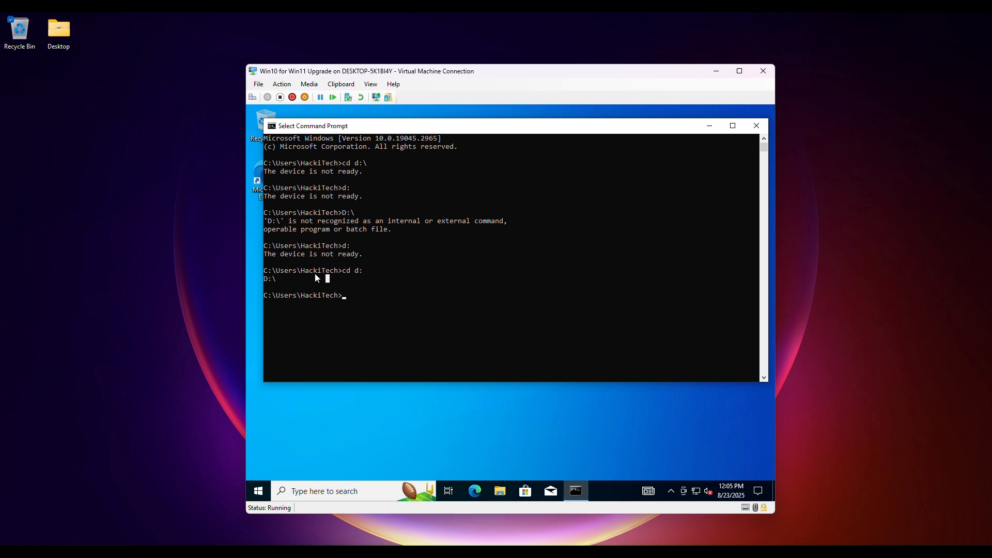
{"action": "type", "text": "cd d:\\"}
{"action": "key", "text": "Return"}
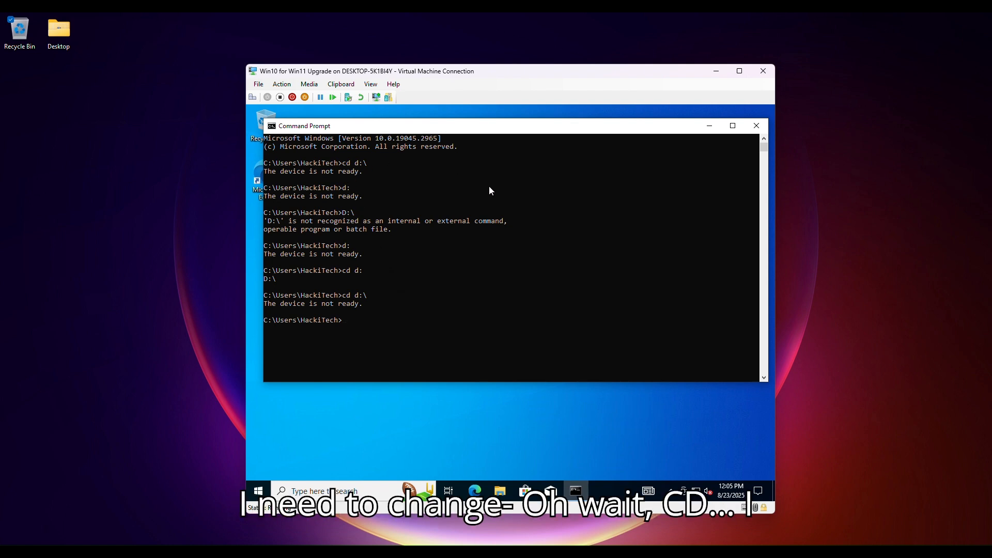
Step: Move up to the root of drive C with cd .. and list its contents with dir
{"action": "type", "text": "cd .."}
{"action": "key", "text": "Return"}
{"action": "type", "text": "c"}
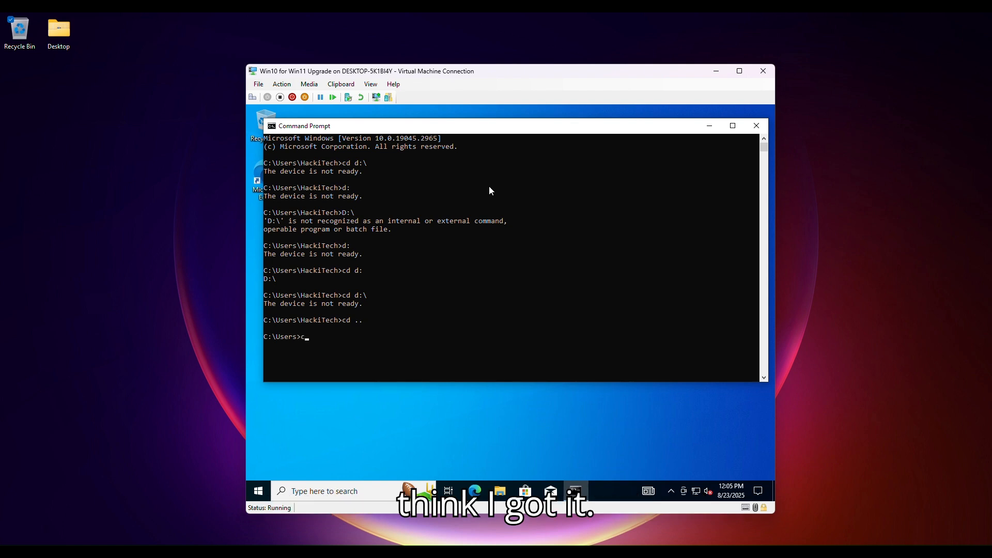
{"action": "type", "text": "d.."}
{"action": "key", "text": "Return"}
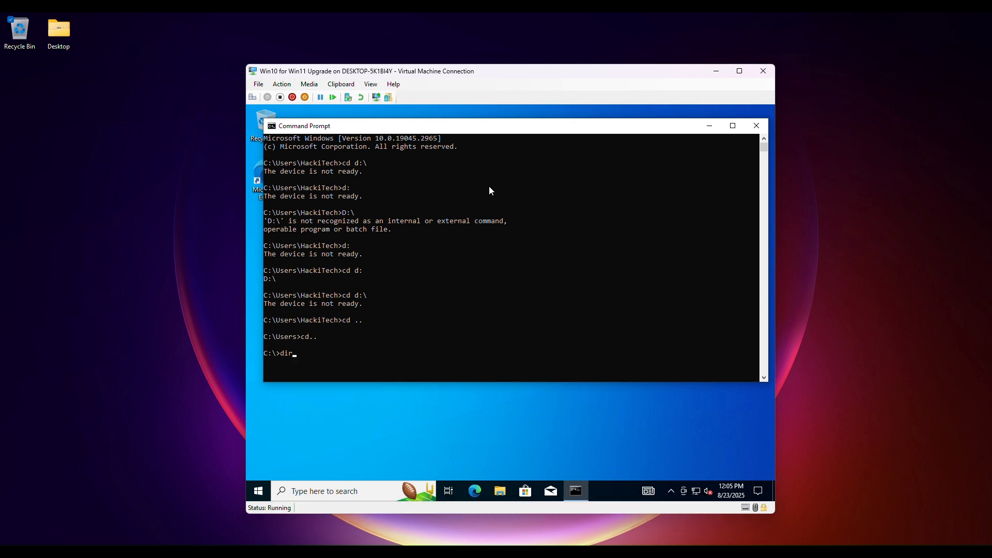
{"action": "type", "text": "dir"}
{"action": "key", "text": "BackSpace"}
{"action": "key", "text": "BackSpace"}
{"action": "type", "text": "ir"}
{"action": "key", "text": "Return"}
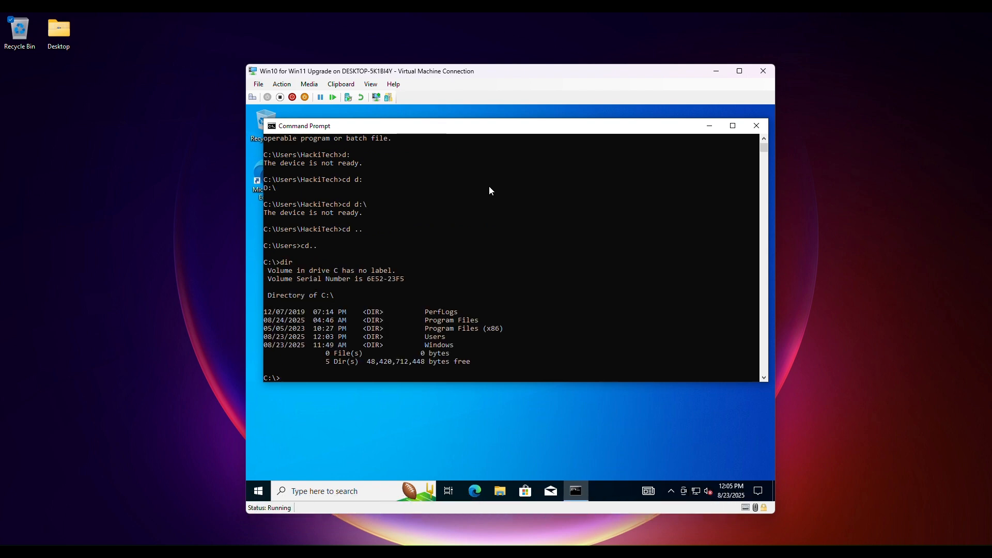
Step: Try again to change to drive D with cd .., cd d: and cd d:\
{"action": "type", "text": "cd .."}
{"action": "key", "text": "Return"}
{"action": "type", "text": "cd d:"}
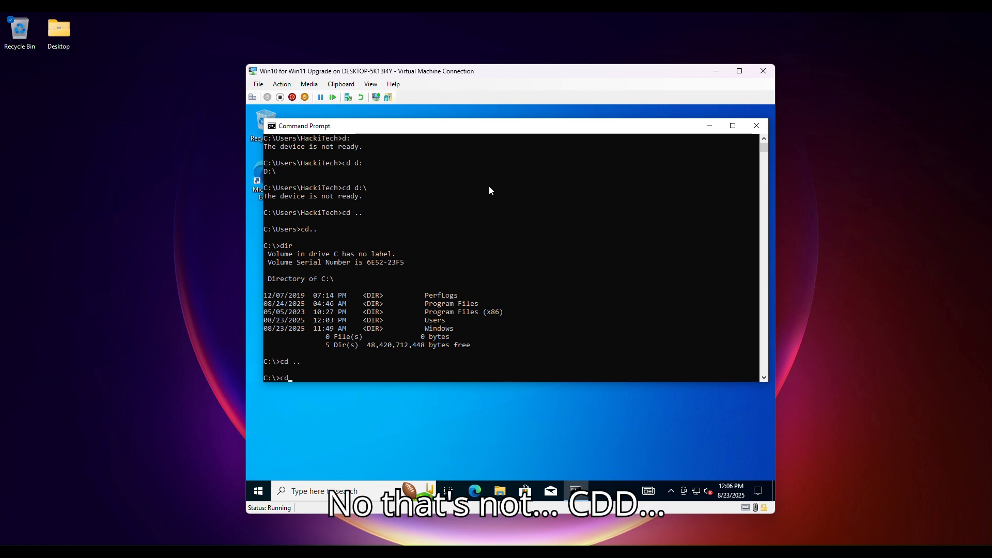
{"action": "key", "text": "Return"}
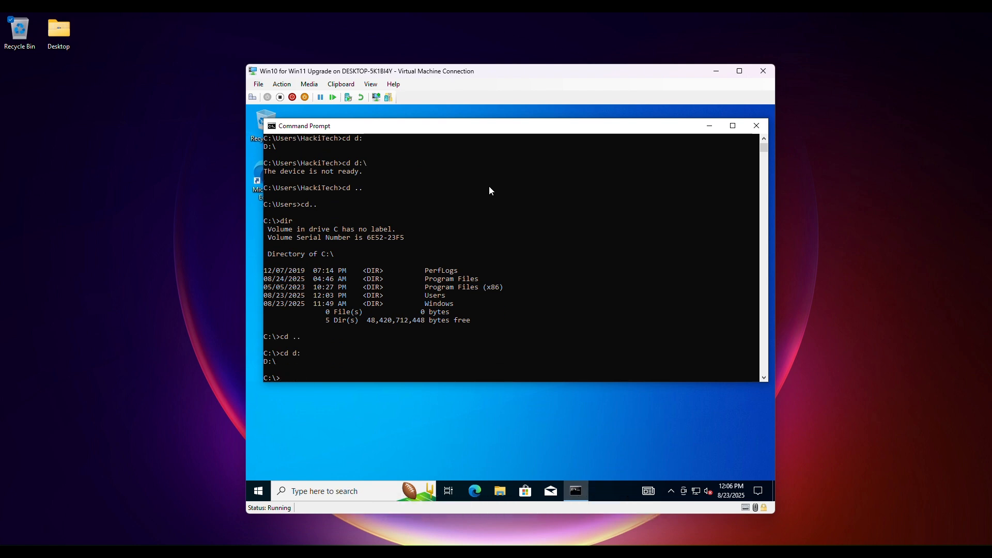
{"action": "type", "text": "cd d:\\"}
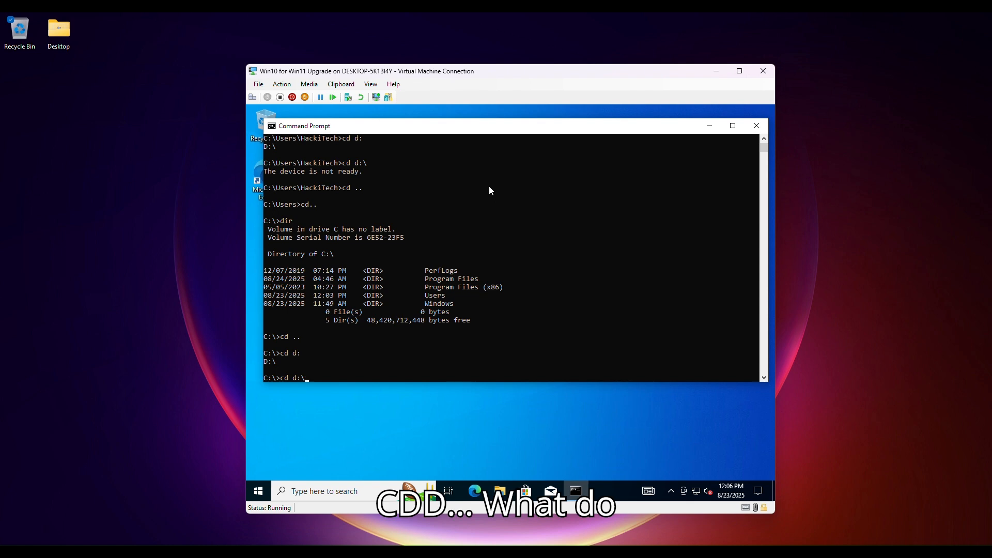
{"action": "key", "text": "Return"}
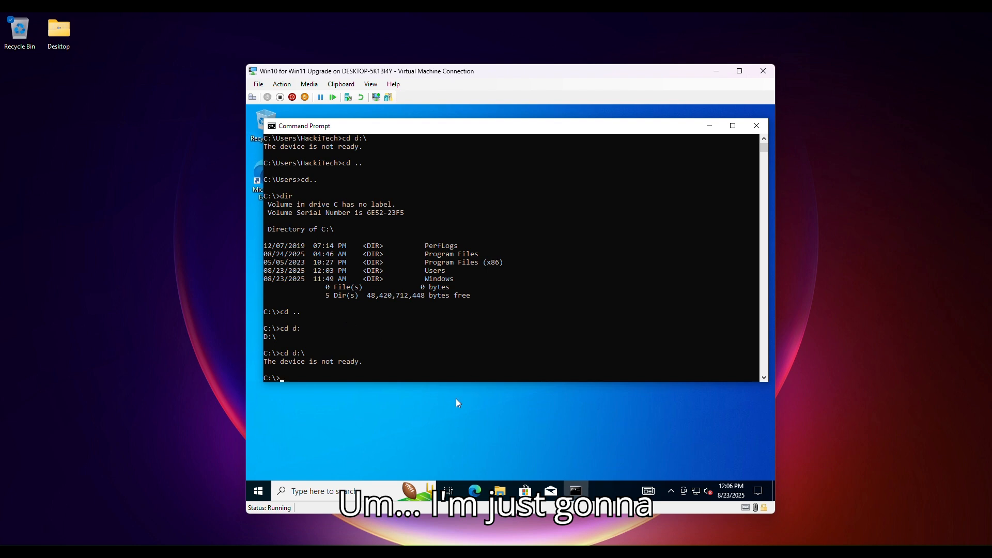
Step: Open File Explorer and browse from This PC into the CCCOMA_X64FRE_EN-US_DV9 (E:) drive
{"action": "left_click", "coordinate": [500, 491]}
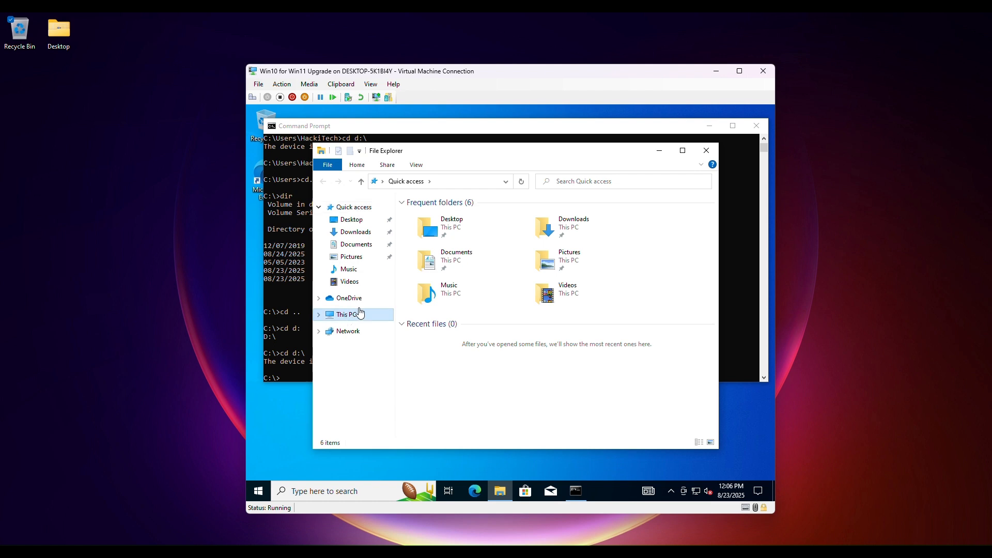
{"action": "left_click", "coordinate": [353, 314]}
{"action": "left_click", "coordinate": [574, 381]}
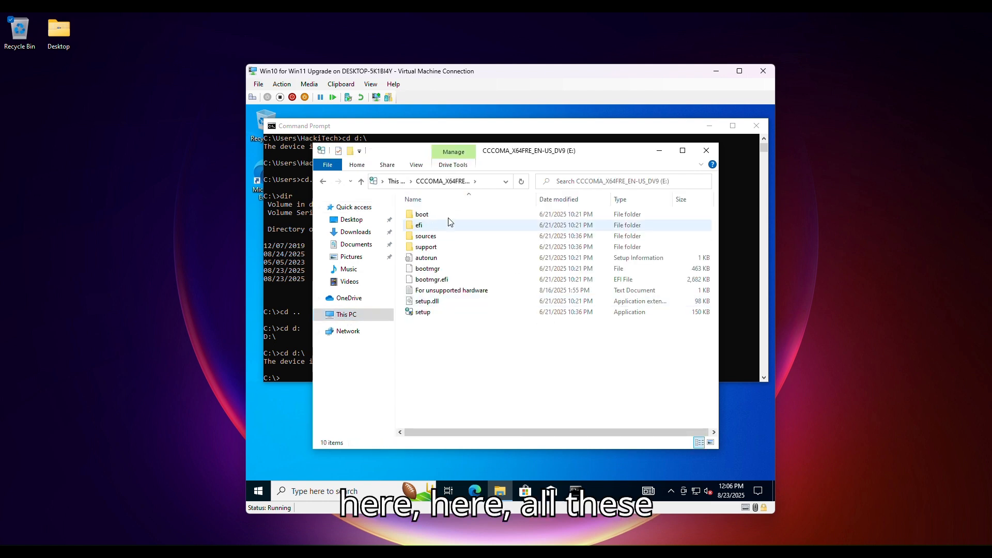
Step: Select all files on the E: drive, copy them into Documents, expand the copy details, and close File Explorer
{"action": "left_click_drag", "start_coordinate": [466, 356], "coordinate": [408, 205]}
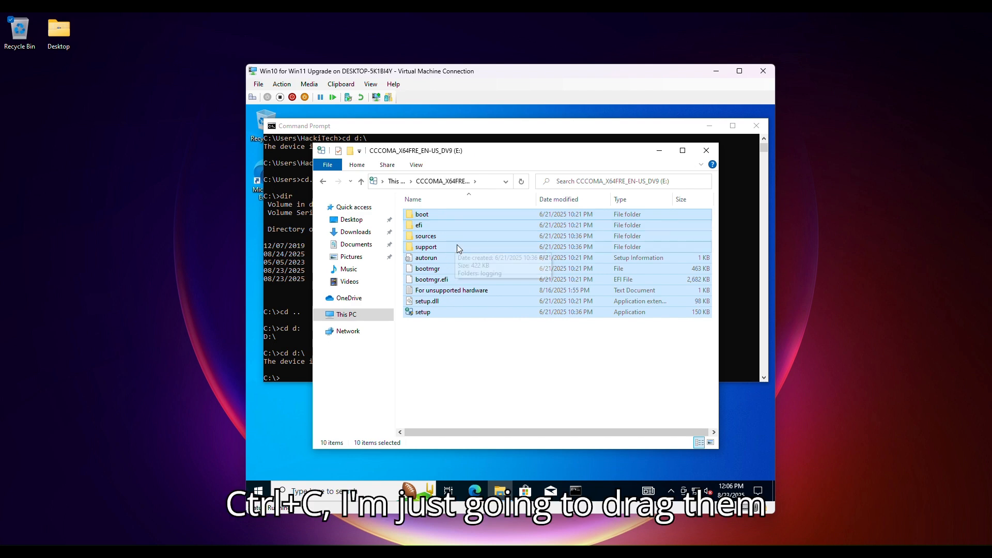
{"action": "left_click_drag", "start_coordinate": [457, 244], "coordinate": [364, 249]}
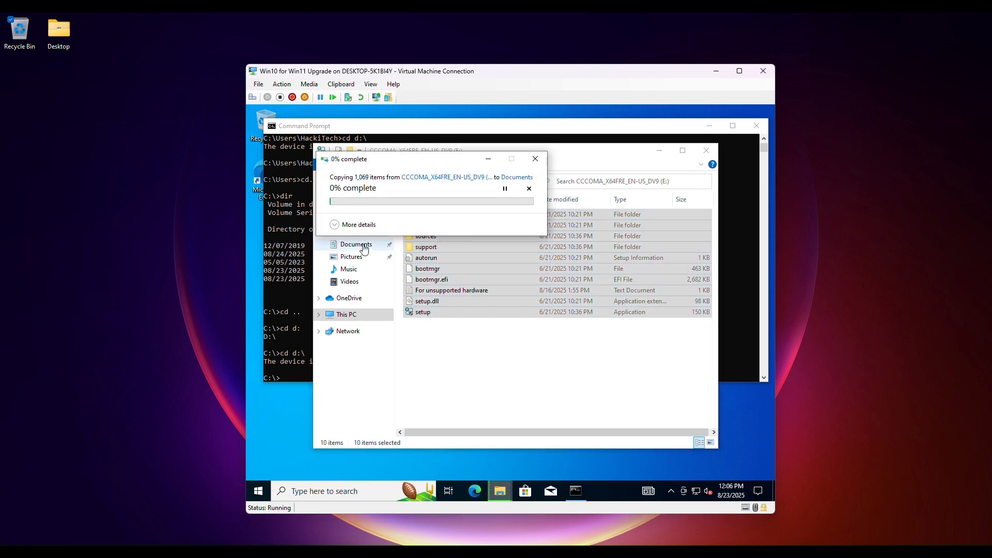
{"action": "left_click", "coordinate": [359, 229]}
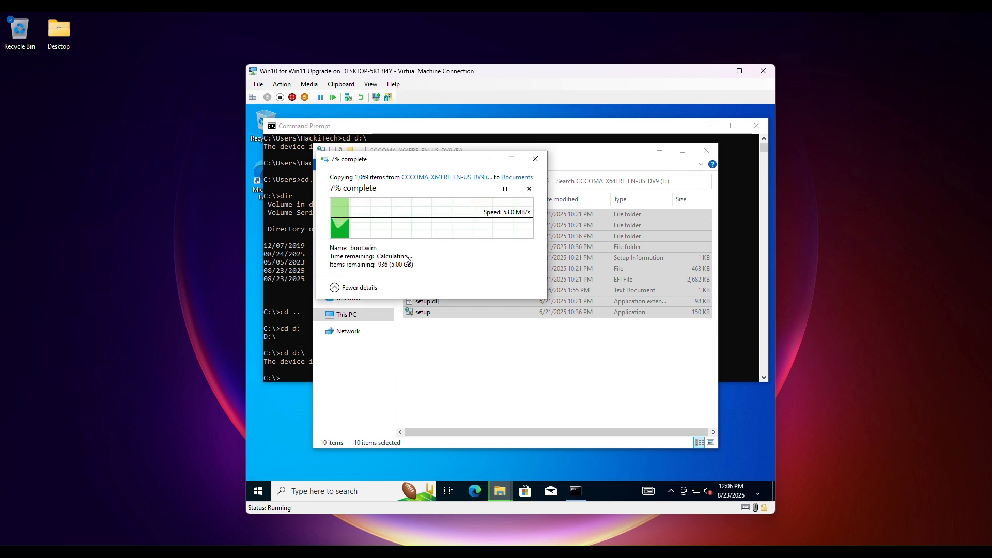
{"action": "left_click", "coordinate": [706, 150]}
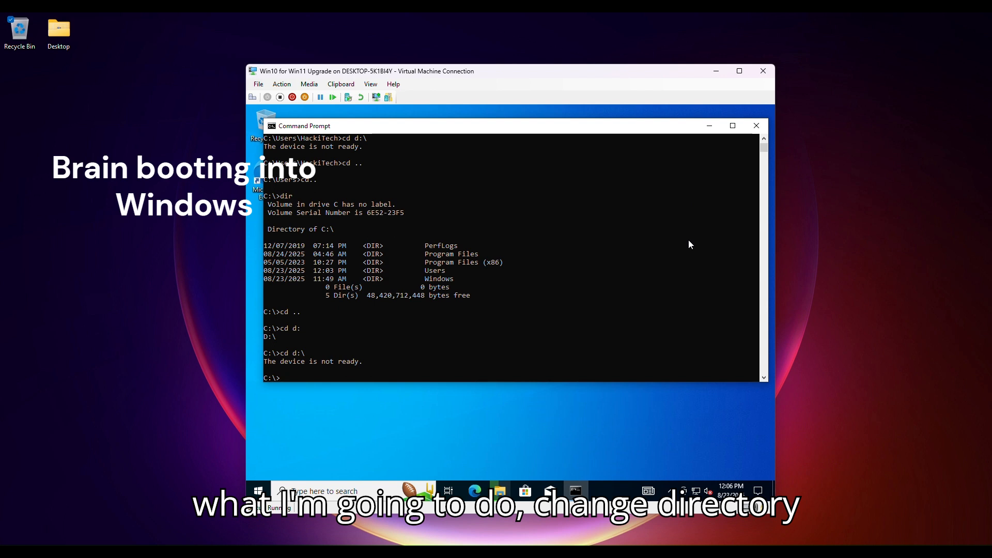
Step: Change the Command Prompt directory to the user's Documents folder under C:\users
{"action": "type", "text": "cd C:\\us"}
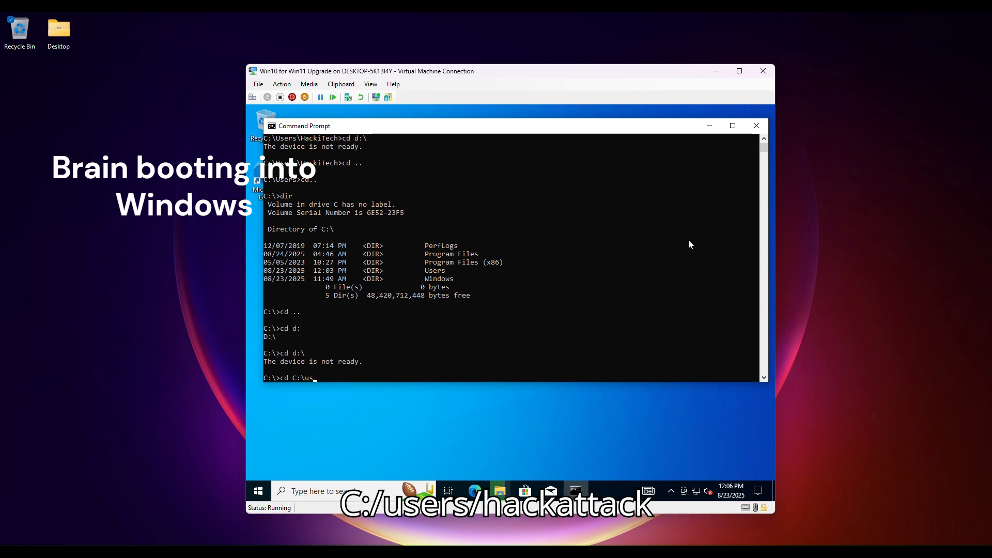
{"action": "type", "text": "ers\\hackitech\\"}
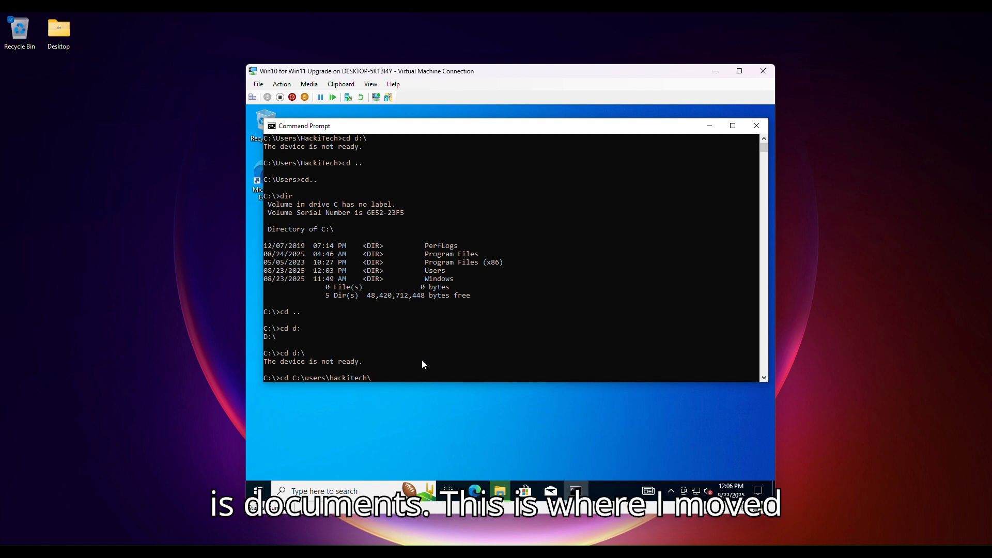
{"action": "type", "text": "documents"}
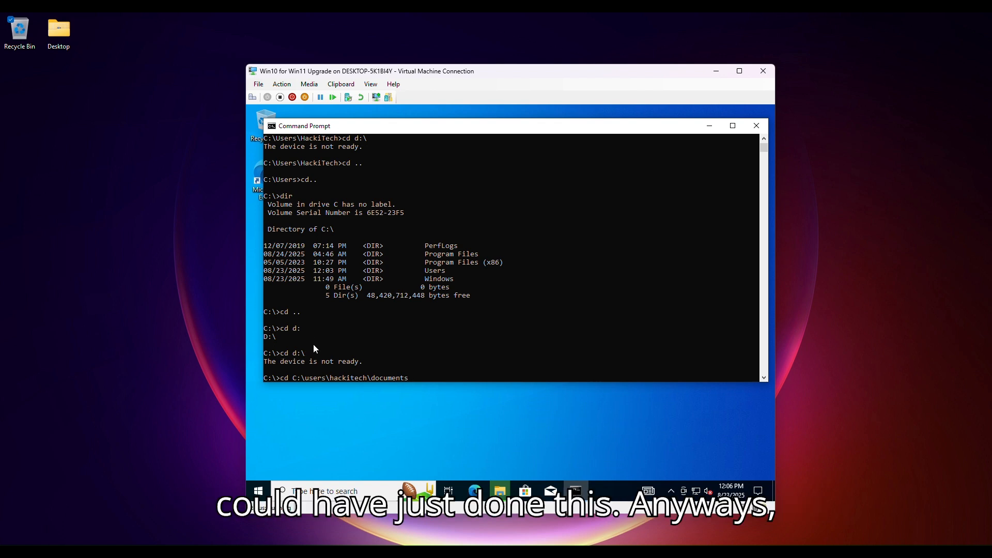
{"action": "key", "text": "Return"}
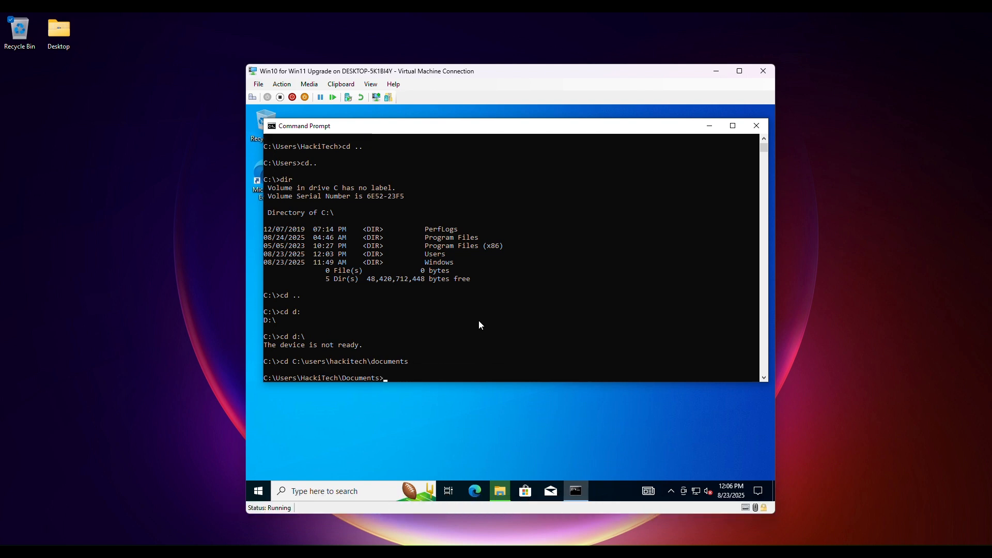
Step: List the contents of the Documents folder with dir to check the copied setup files
{"action": "type", "text": "dir"}
{"action": "key", "text": "Return"}
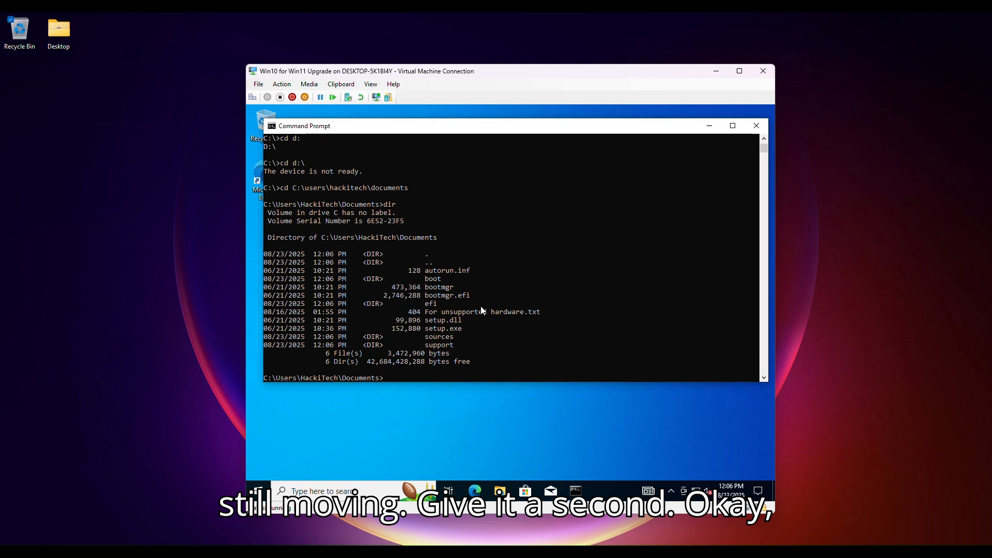
{"action": "type", "text": "dir"}
{"action": "key", "text": "Return"}
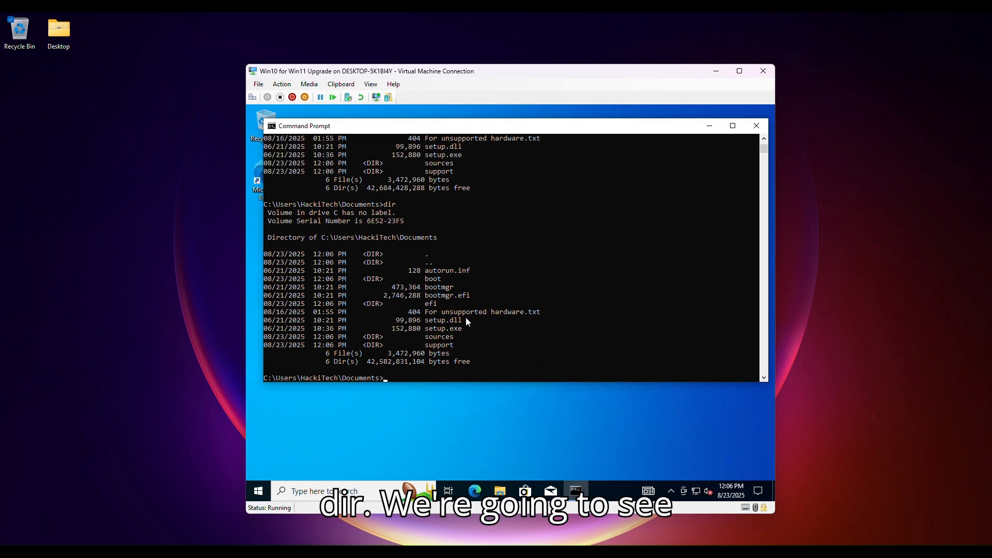
{"action": "left_click_drag", "start_coordinate": [428, 329], "coordinate": [469, 327]}
{"action": "left_click", "coordinate": [493, 335]}
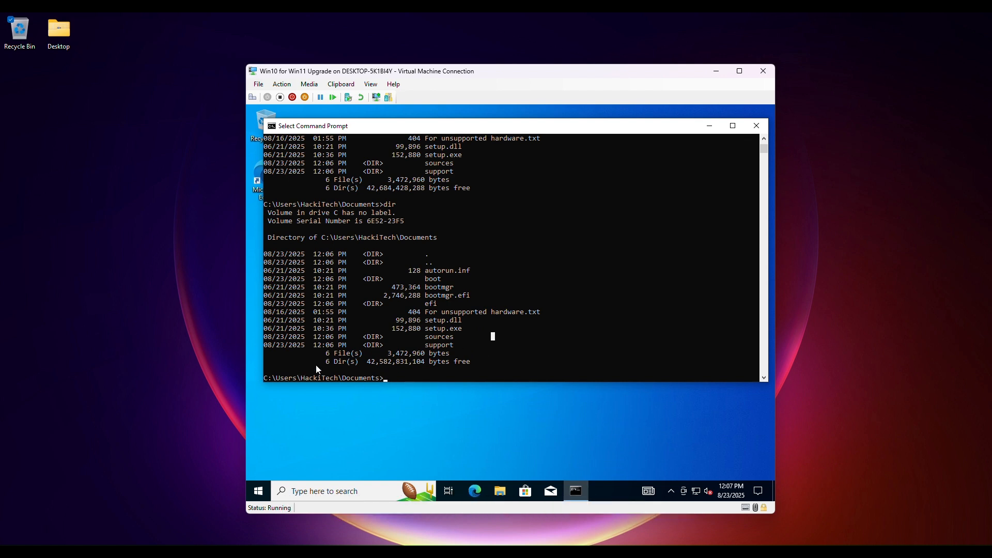
Step: Examine the copied setup files in the Documents directory listing
{"action": "left_click", "coordinate": [429, 329]}
{"action": "left_click_drag", "start_coordinate": [462, 323], "coordinate": [475, 318]}
{"action": "left_click_drag", "start_coordinate": [427, 270], "coordinate": [519, 336]}
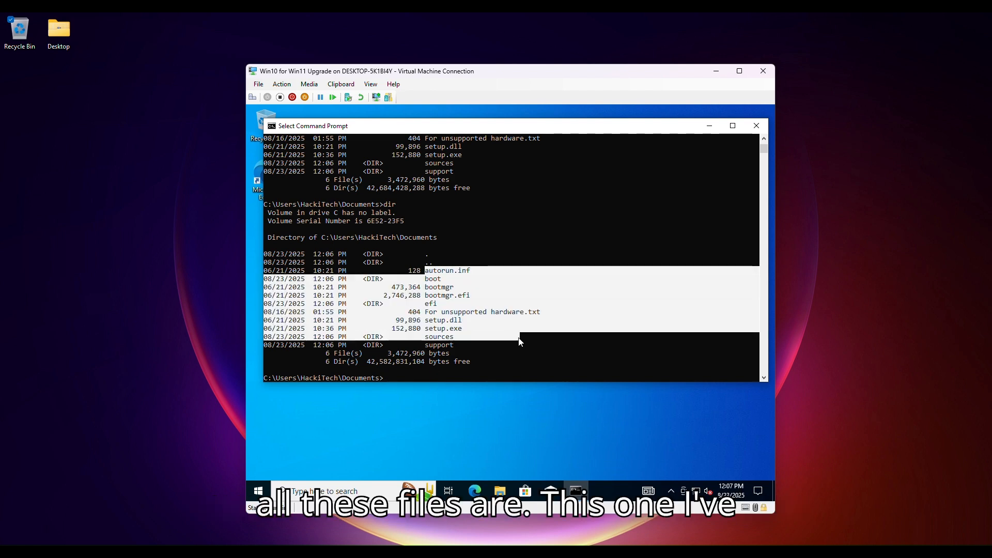
{"action": "left_click", "coordinate": [506, 356]}
{"action": "left_click_drag", "start_coordinate": [431, 312], "coordinate": [594, 312]}
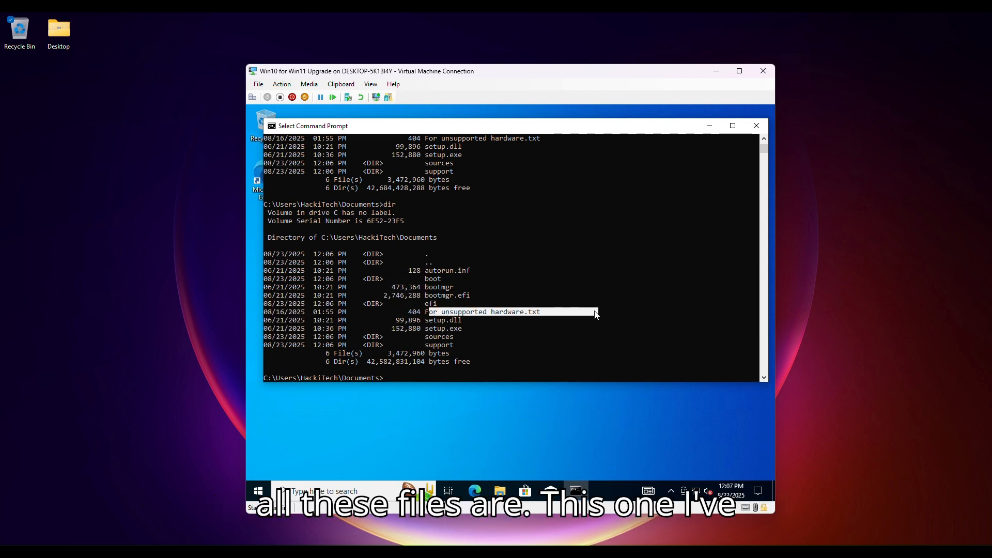
{"action": "left_click", "coordinate": [519, 337]}
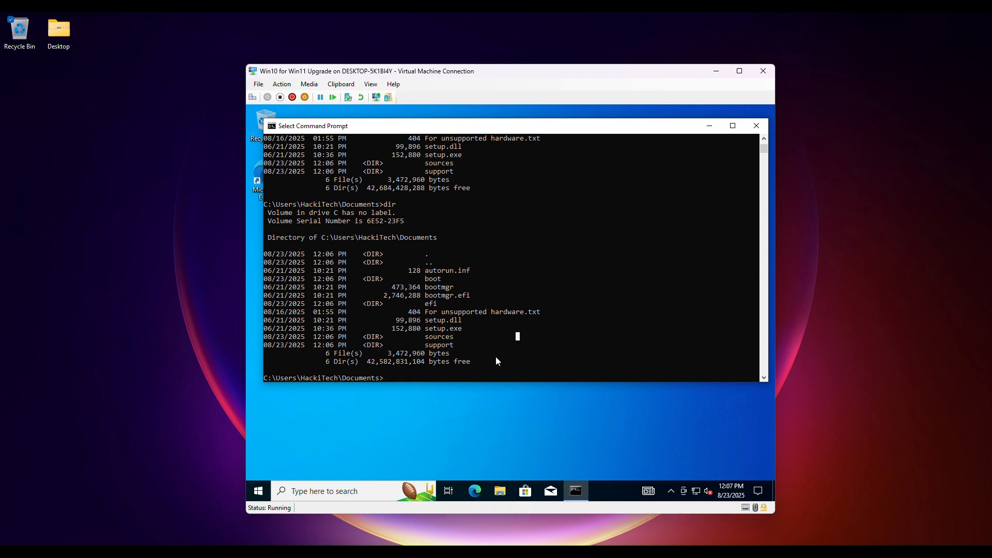
{"action": "key", "text": "Escape"}
Step: Run setup.exe /product server from the Documents folder and allow it to make changes
{"action": "type", "text": "setup.exe"}
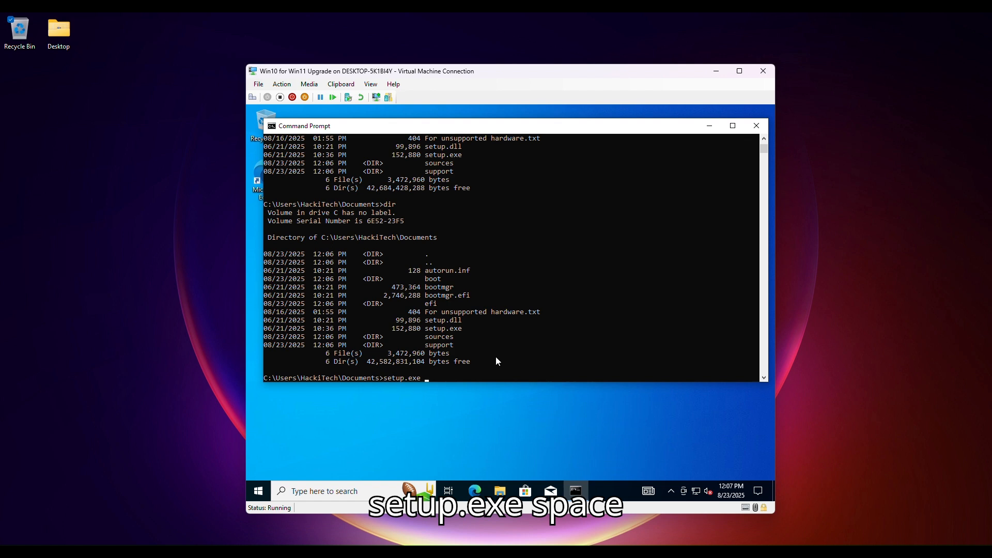
{"action": "type", "text": " /product"}
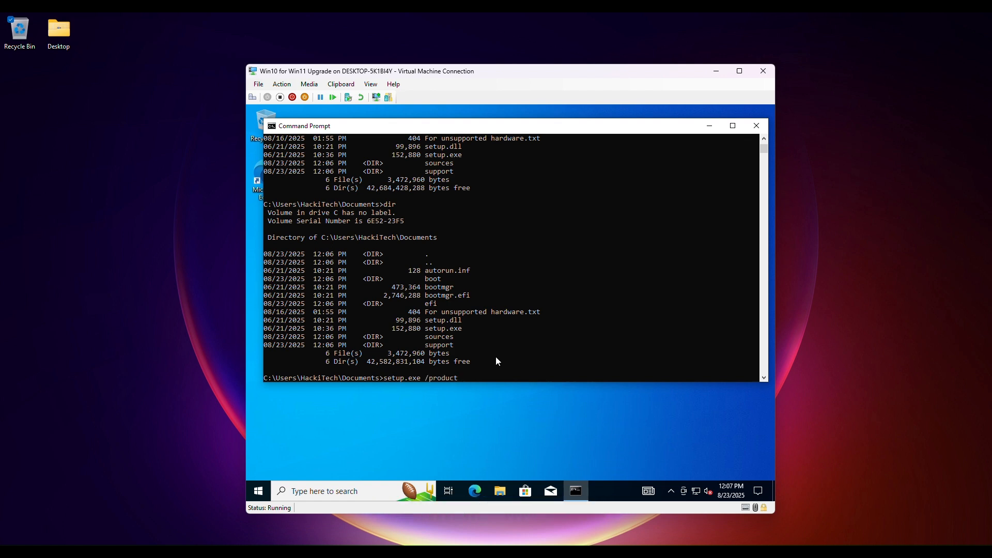
{"action": "type", "text": " ser"}
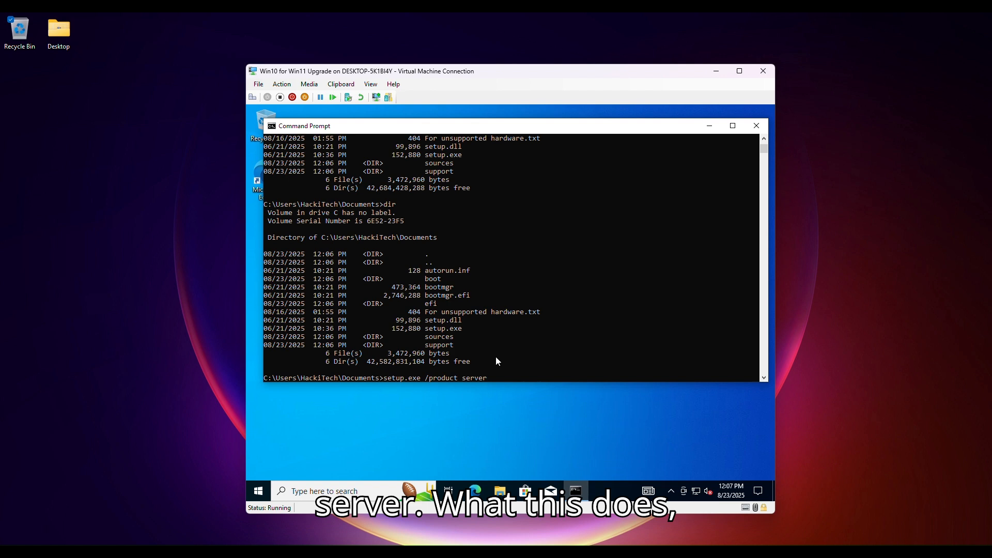
{"action": "type", "text": "ver"}
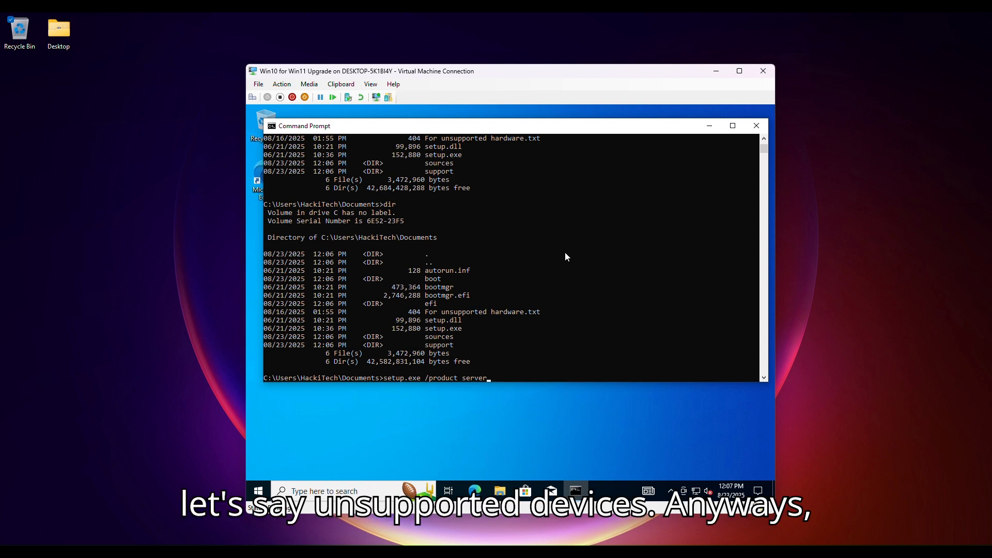
{"action": "key", "text": "Return"}
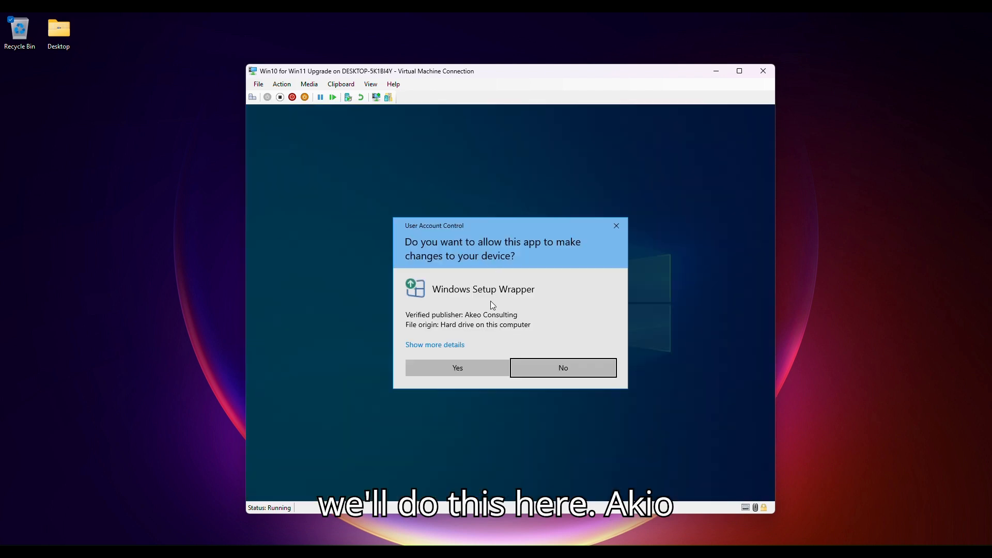
{"action": "left_click", "coordinate": [471, 369]}
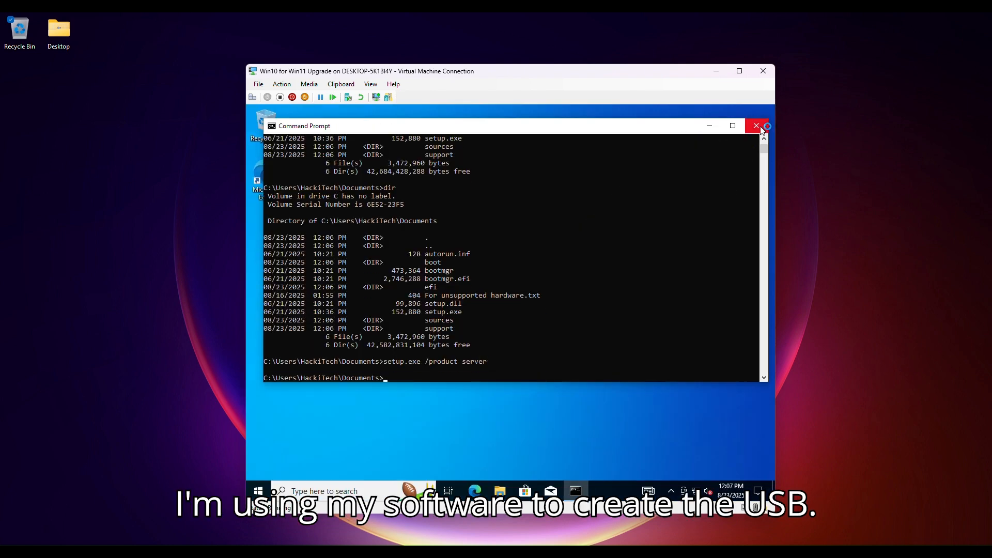
Step: Close the Command Prompt and continue past the Install Windows 11 start page
{"action": "left_click", "coordinate": [757, 126]}
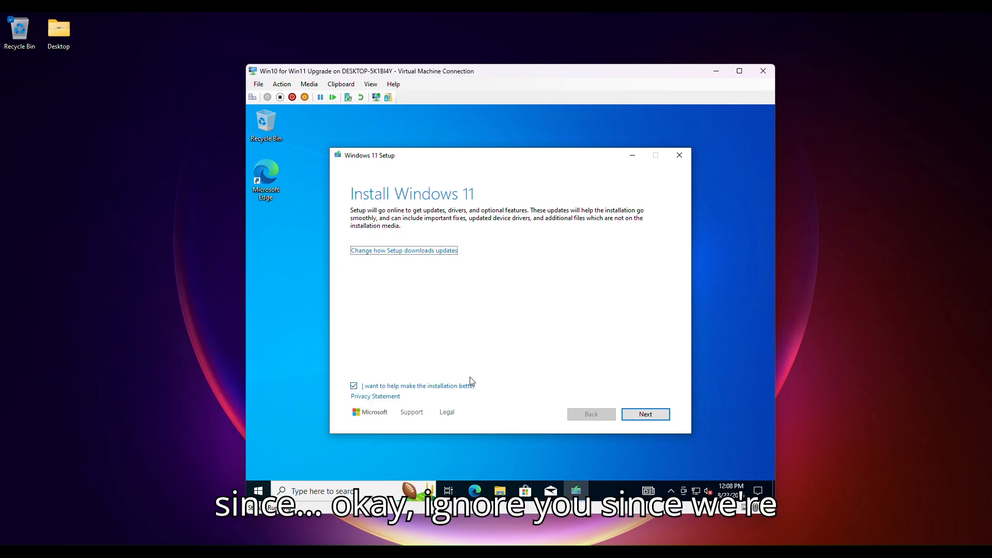
{"action": "left_click", "coordinate": [637, 414]}
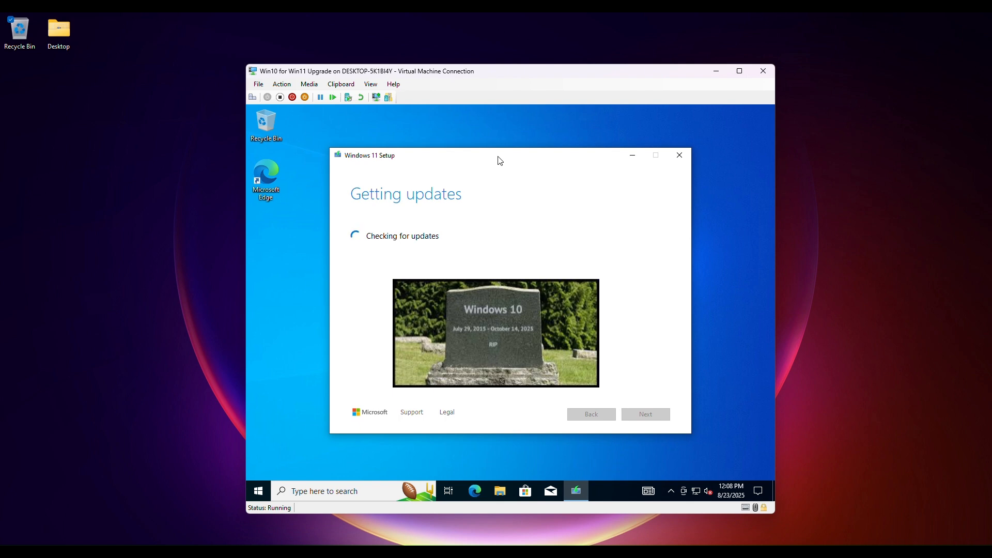
{"action": "left_click_drag", "start_coordinate": [498, 156], "coordinate": [520, 166]}
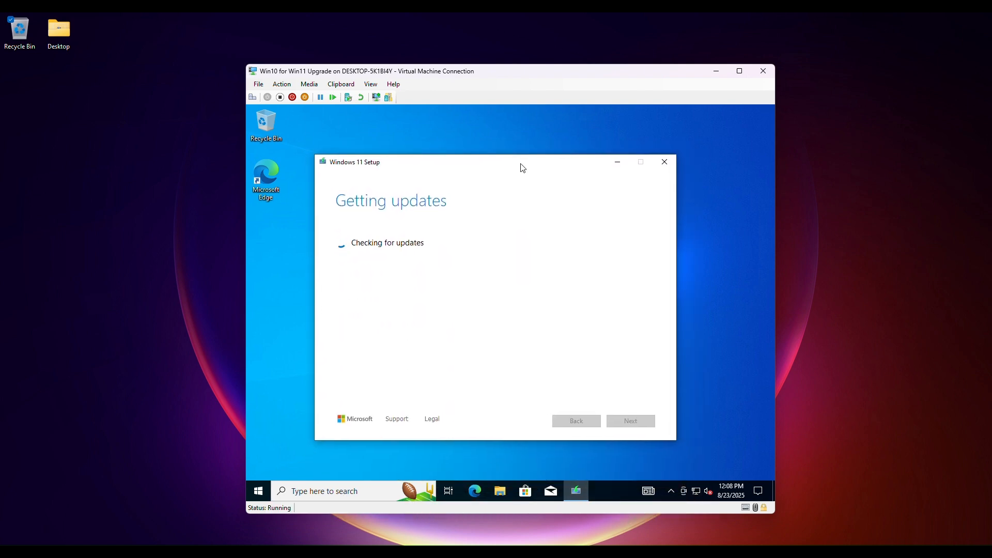
Step: Disable the virtual machine's Ethernet adapter through the network adapter options, then close the network windows
{"action": "left_click", "coordinate": [696, 492]}
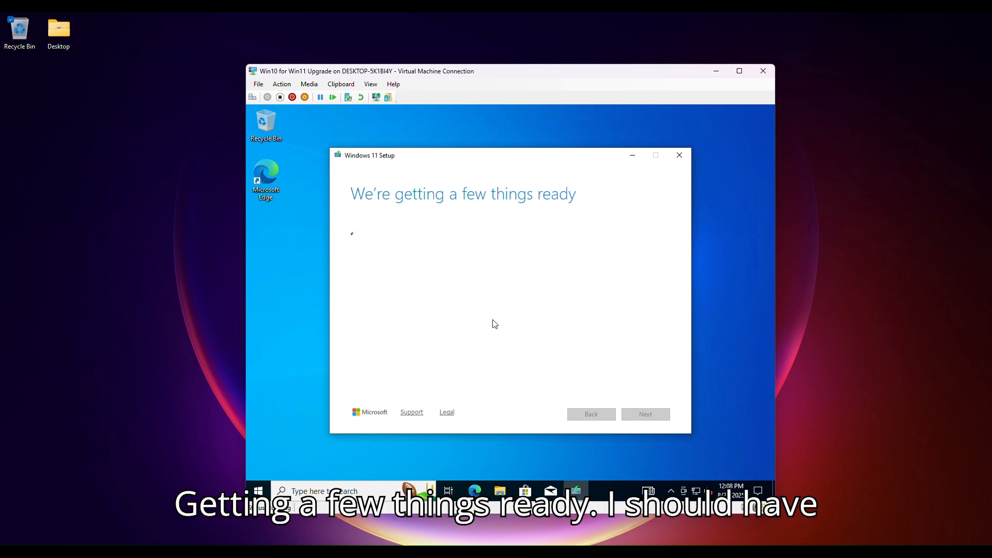
{"action": "left_click", "coordinate": [699, 495]}
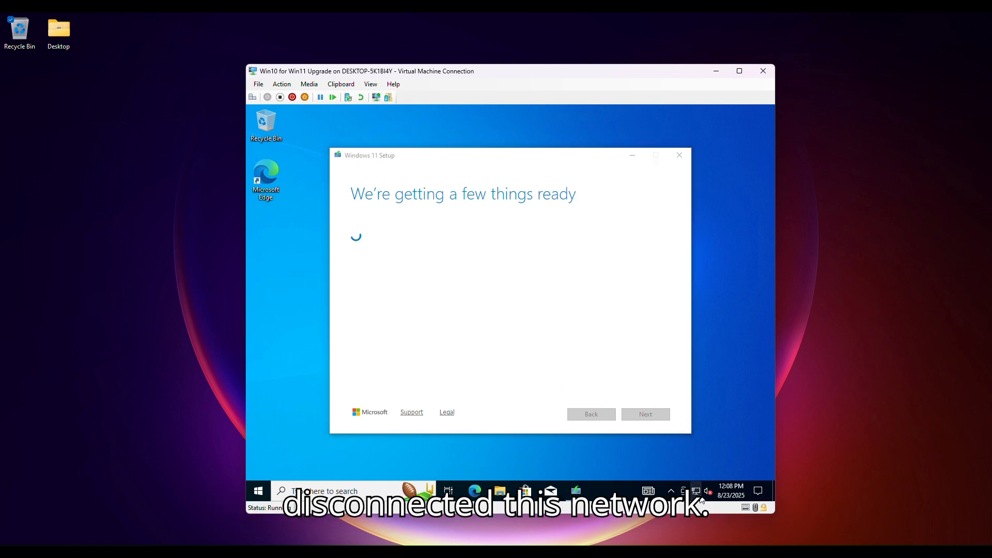
{"action": "left_click", "coordinate": [633, 422]}
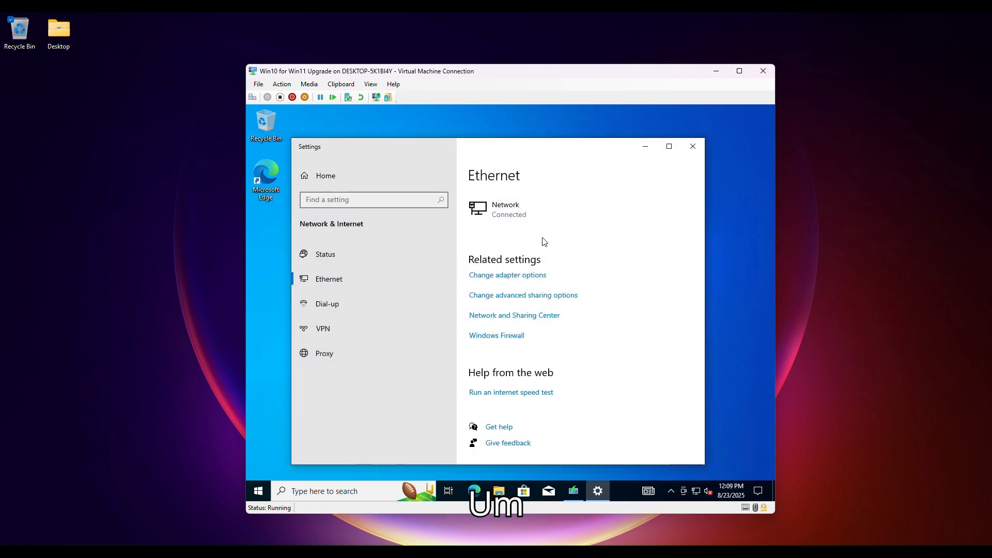
{"action": "left_click", "coordinate": [539, 281]}
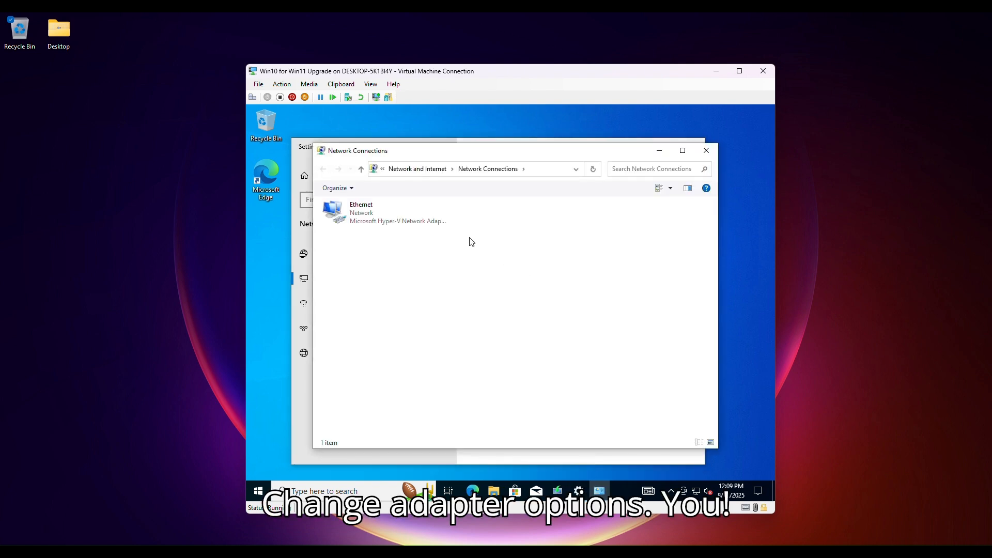
{"action": "right_click", "coordinate": [426, 221]}
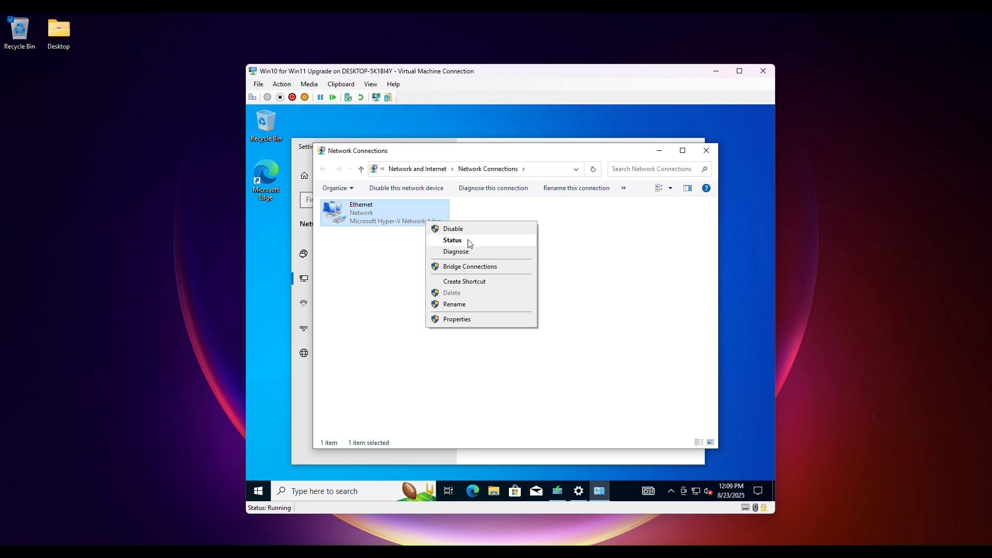
{"action": "left_click", "coordinate": [454, 229]}
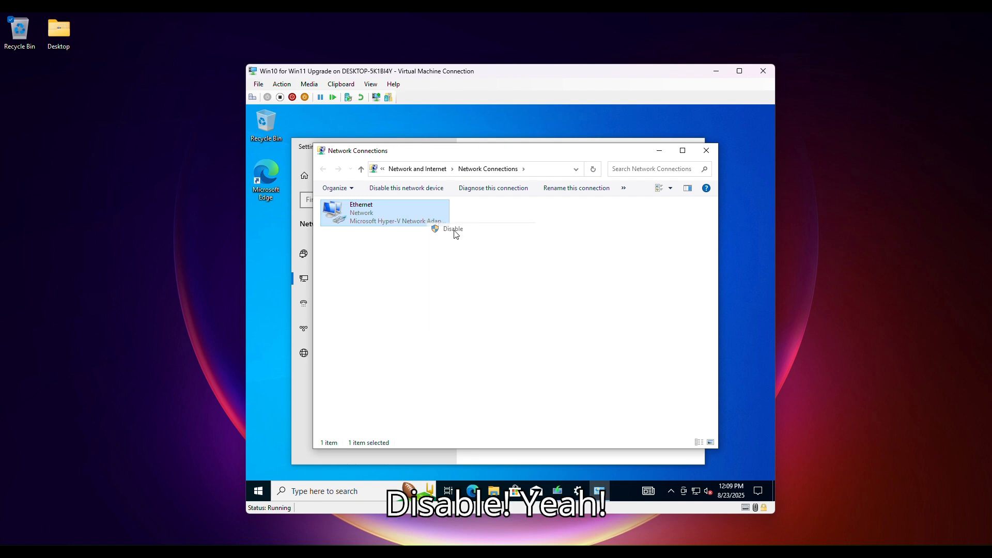
{"action": "left_click", "coordinate": [706, 151]}
{"action": "left_click", "coordinate": [693, 146]}
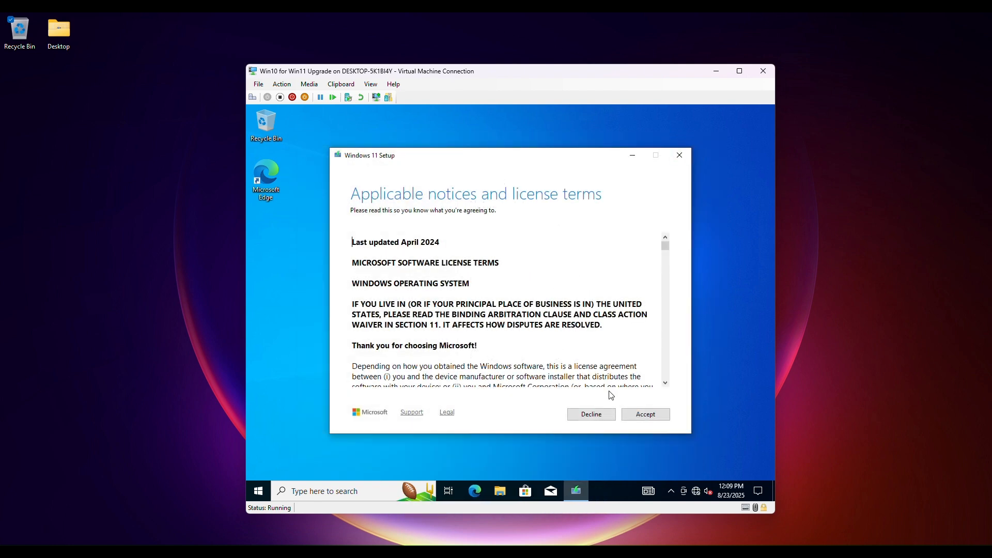
Step: Accept the Windows 11 license terms
{"action": "left_click", "coordinate": [643, 414]}
{"action": "left_click", "coordinate": [641, 412]}
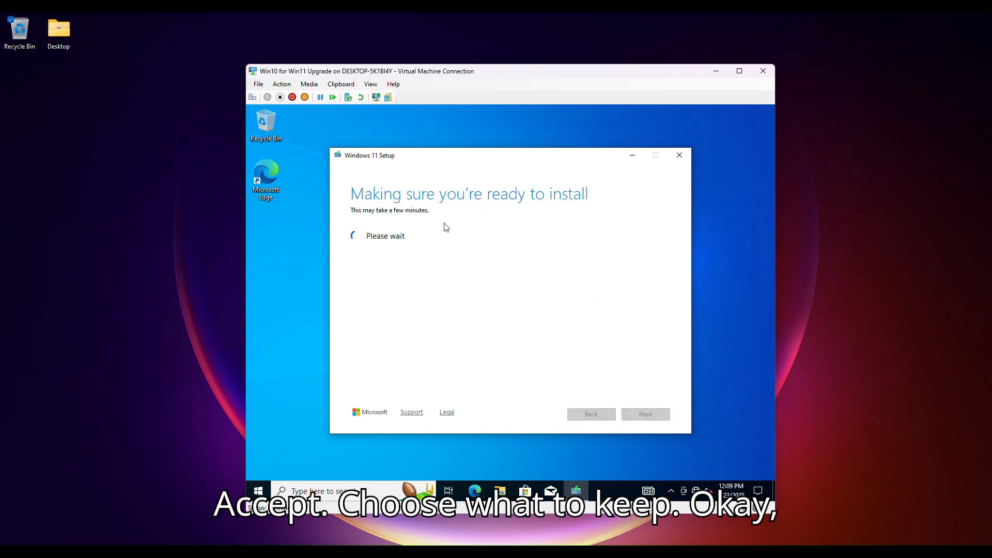
Step: Create a new text document on the desktop named Secret and move it below the Edge icon
{"action": "right_click", "coordinate": [288, 196]}
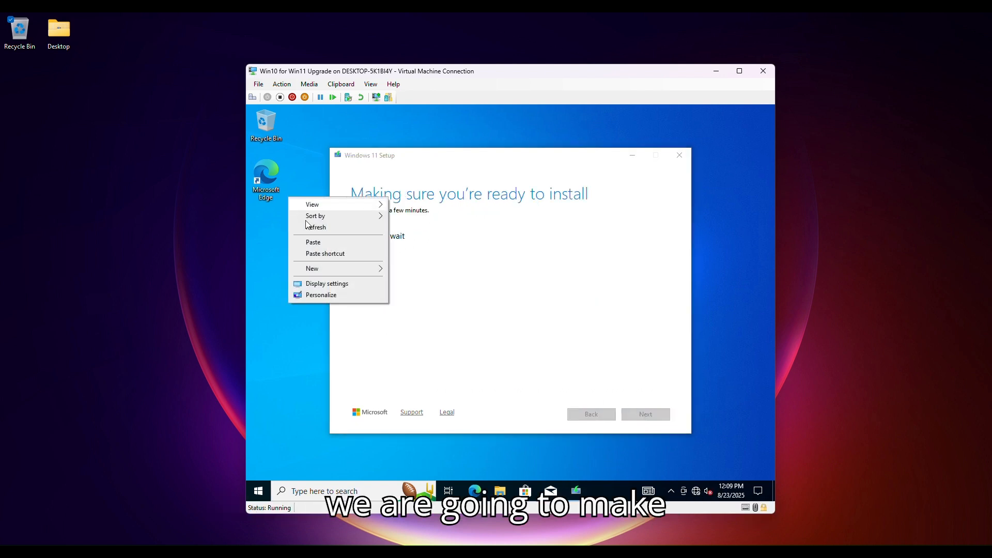
{"action": "mouse_move", "coordinate": [346, 272]}
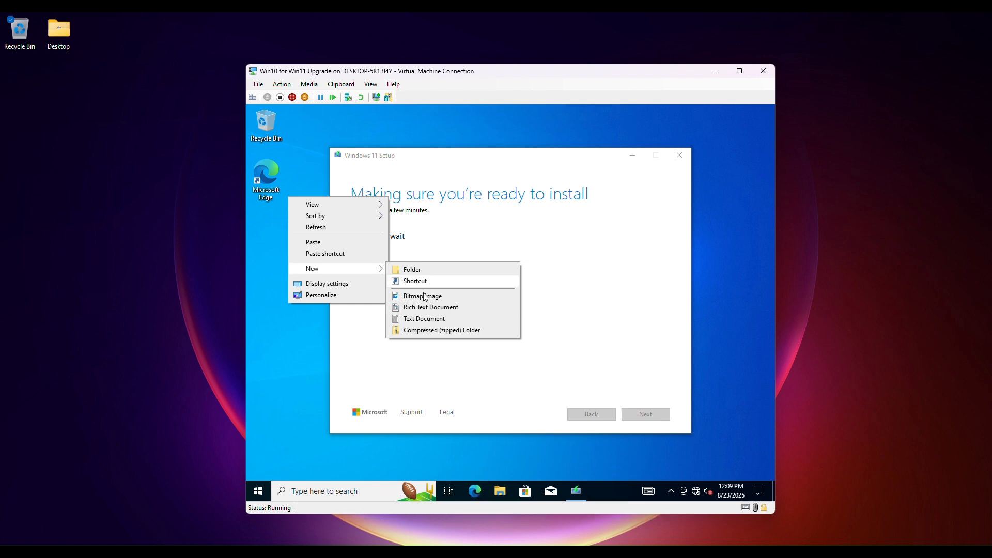
{"action": "left_click", "coordinate": [423, 317]}
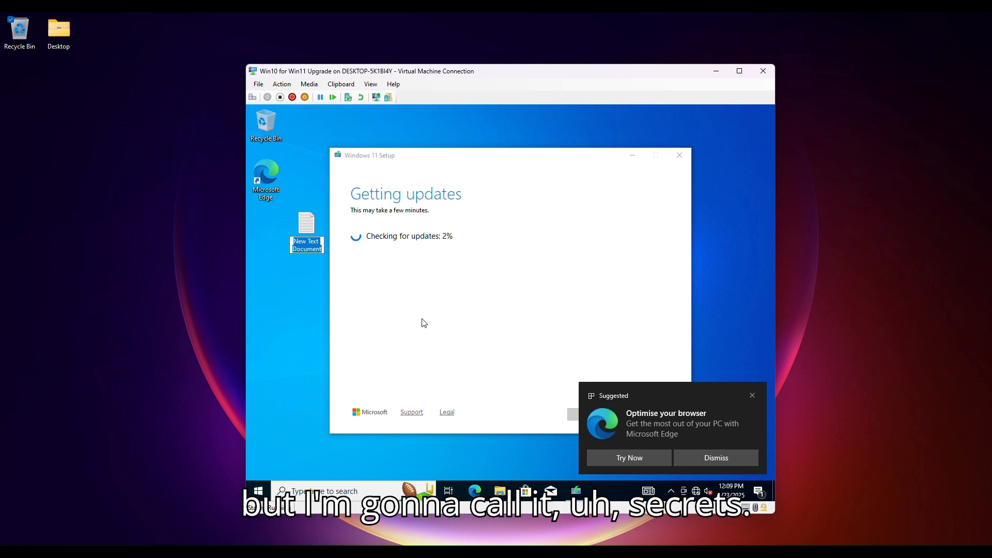
{"action": "type", "text": "Secret"}
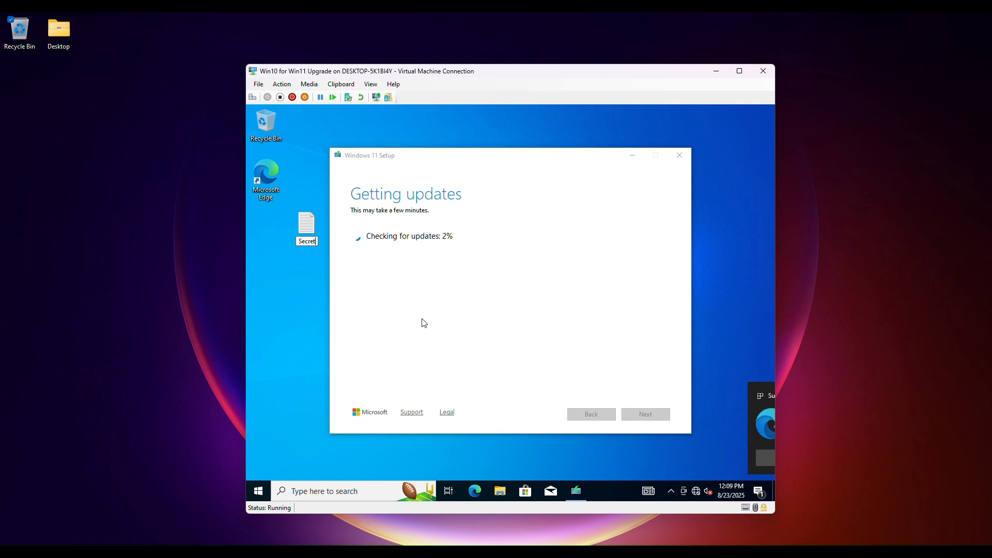
{"action": "key", "text": "Return"}
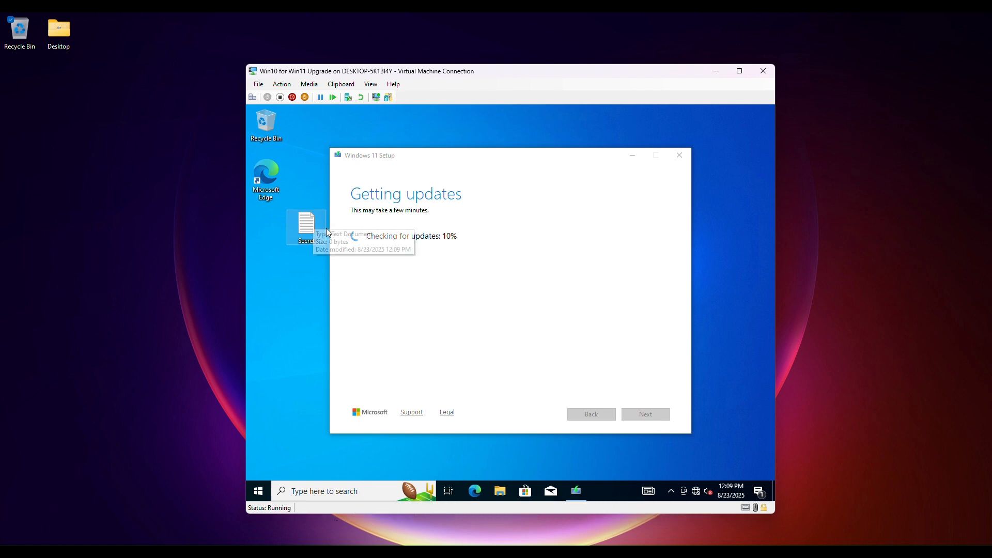
{"action": "left_click_drag", "start_coordinate": [289, 228], "coordinate": [271, 227]}
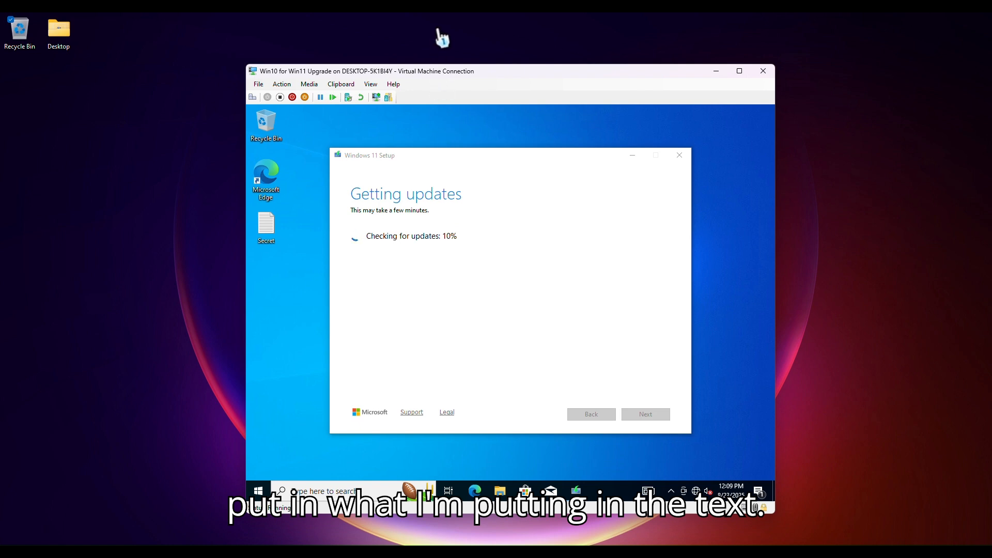
{"action": "left_click", "coordinate": [433, 197]}
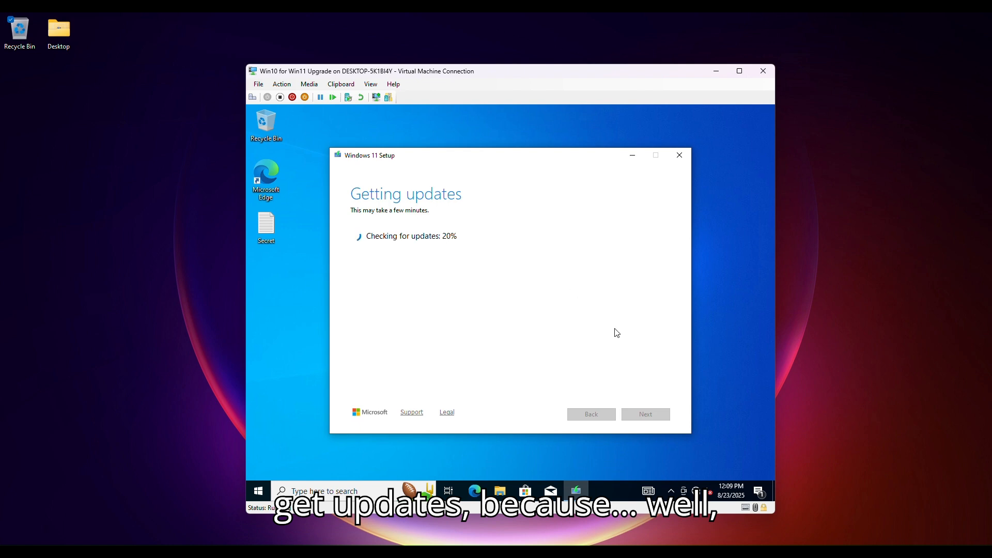
{"action": "left_click", "coordinate": [696, 491]}
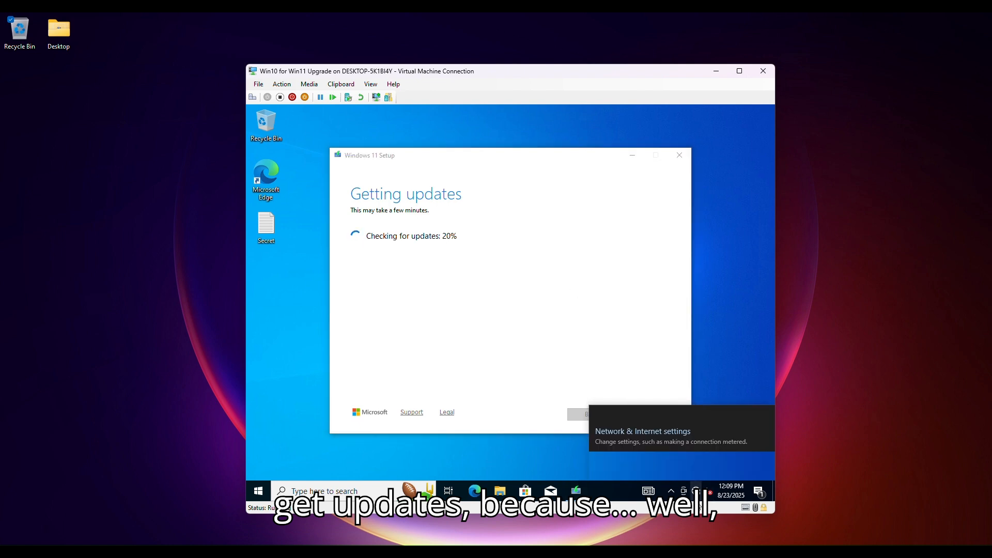
{"action": "left_click", "coordinate": [696, 489]}
{"action": "left_click", "coordinate": [527, 266]}
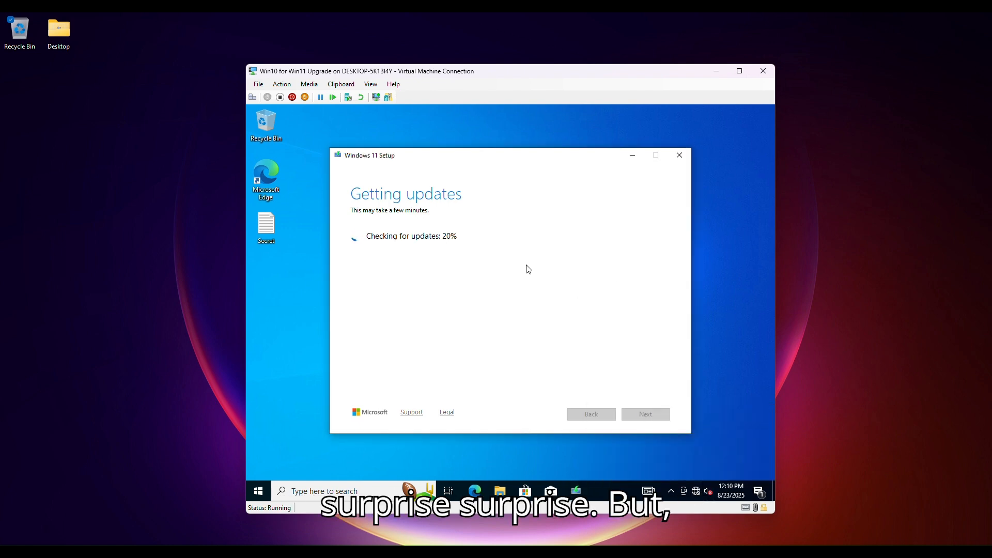
Step: Launch the sstext3d.scr screensaver from the Run dialog
{"action": "left_click_drag", "start_coordinate": [506, 158], "coordinate": [515, 166]}
{"action": "left_click", "coordinate": [739, 70]}
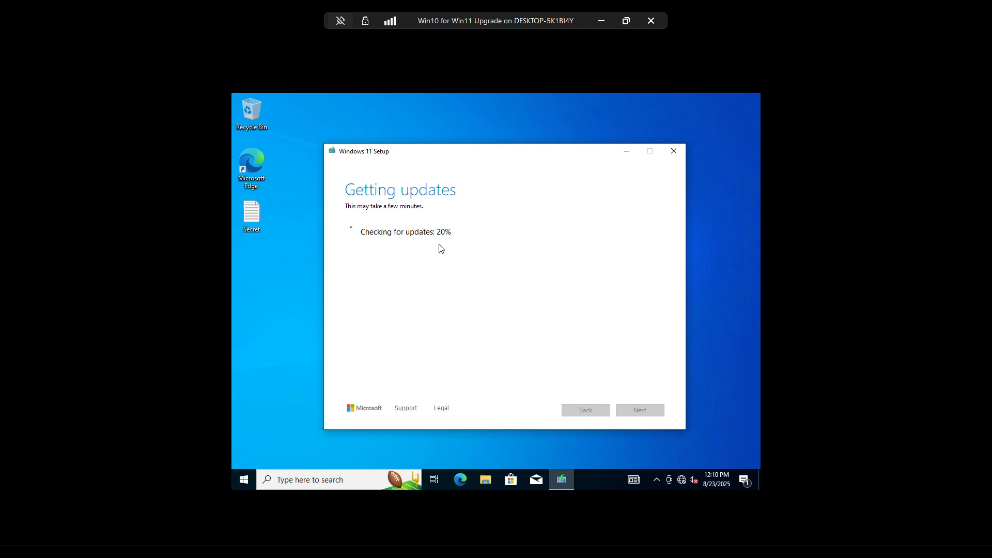
{"action": "left_click_drag", "start_coordinate": [525, 158], "coordinate": [574, 155]}
{"action": "key", "text": "super+r"}
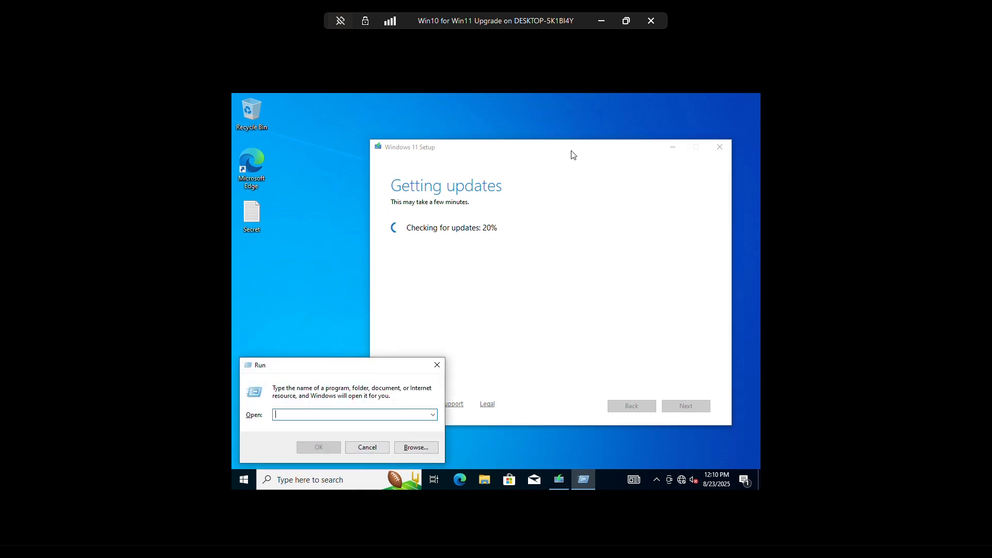
{"action": "type", "text": "sstext"}
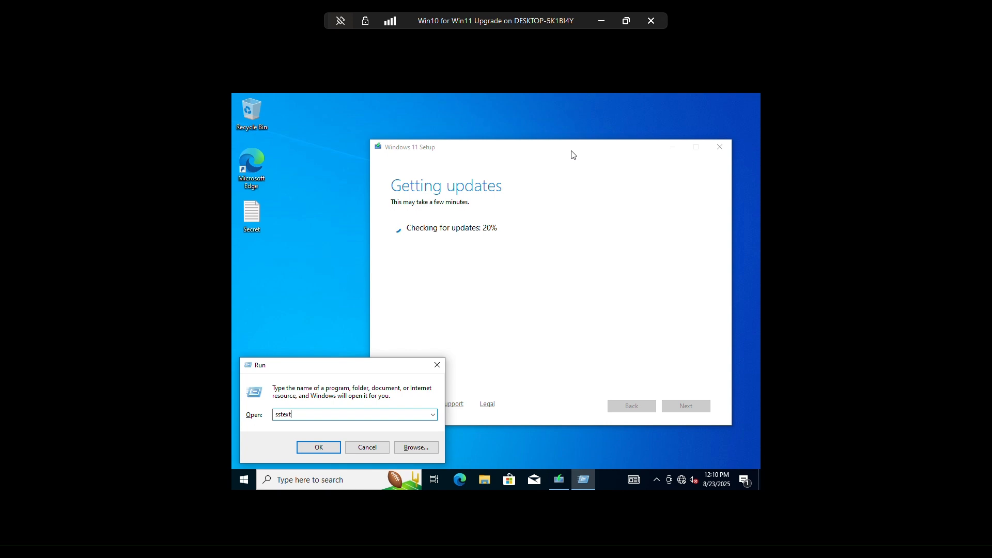
{"action": "type", "text": "3d.scr"}
{"action": "key", "text": "Return"}
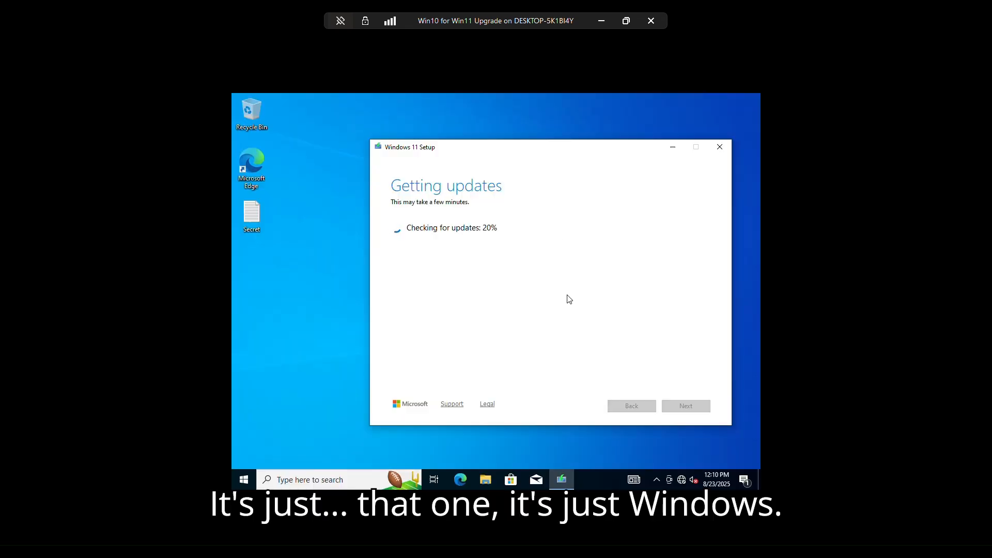
{"action": "key", "text": "super+r"}
{"action": "key", "text": "Return"}
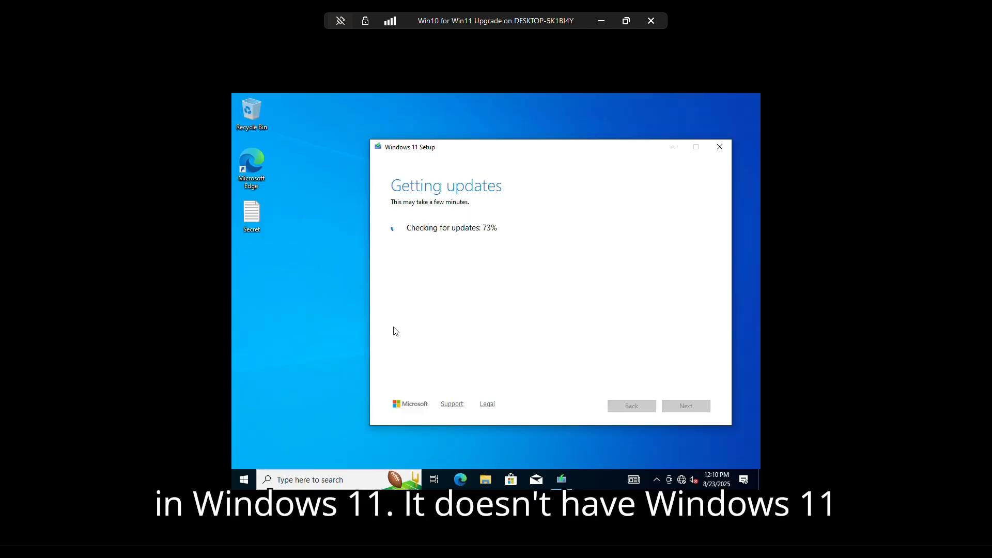
{"action": "key", "text": "super+r"}
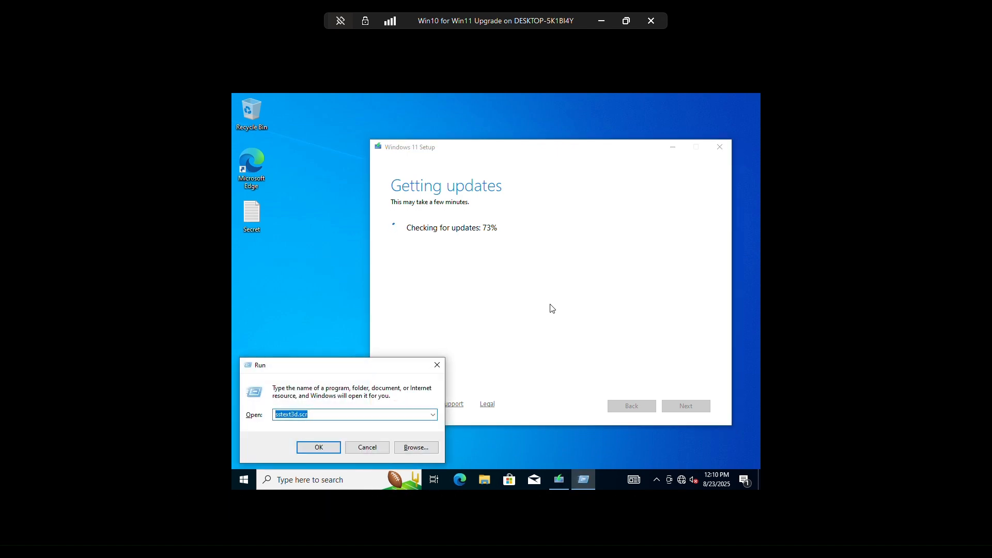
{"action": "key", "text": "BackSpace"}
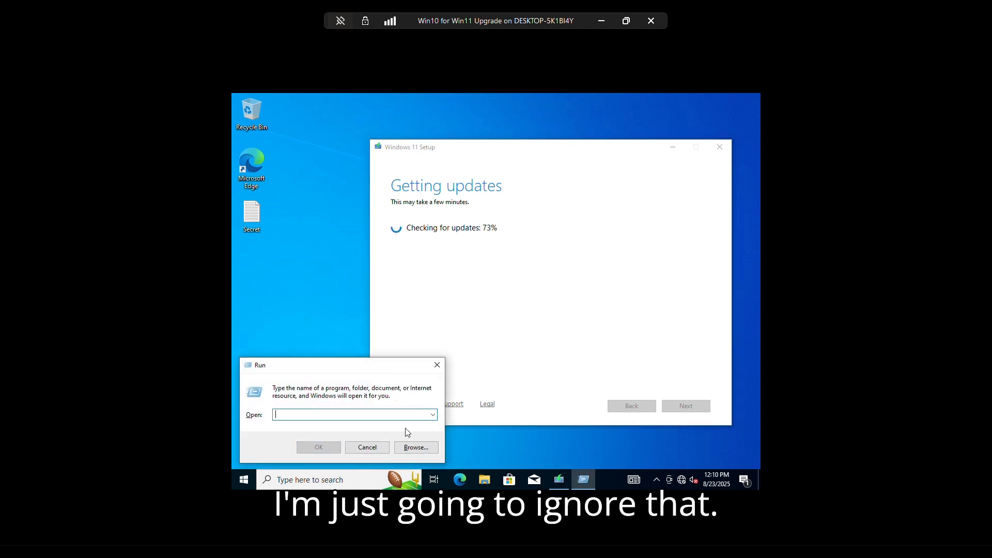
{"action": "left_click", "coordinate": [367, 447]}
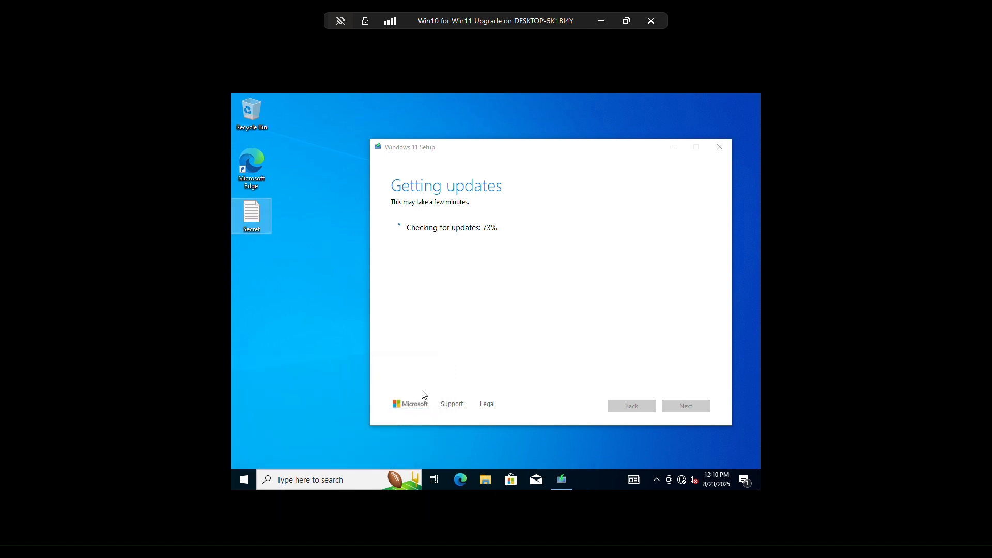
Step: Open the Secret text file's properties, view its Security permissions, and close the dialog
{"action": "right_click", "coordinate": [258, 213]}
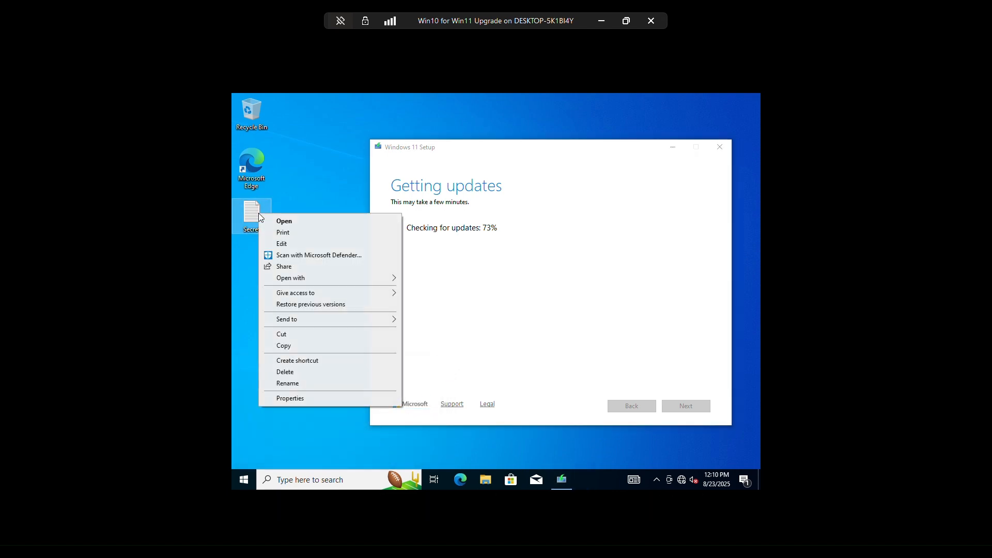
{"action": "left_click", "coordinate": [302, 399]}
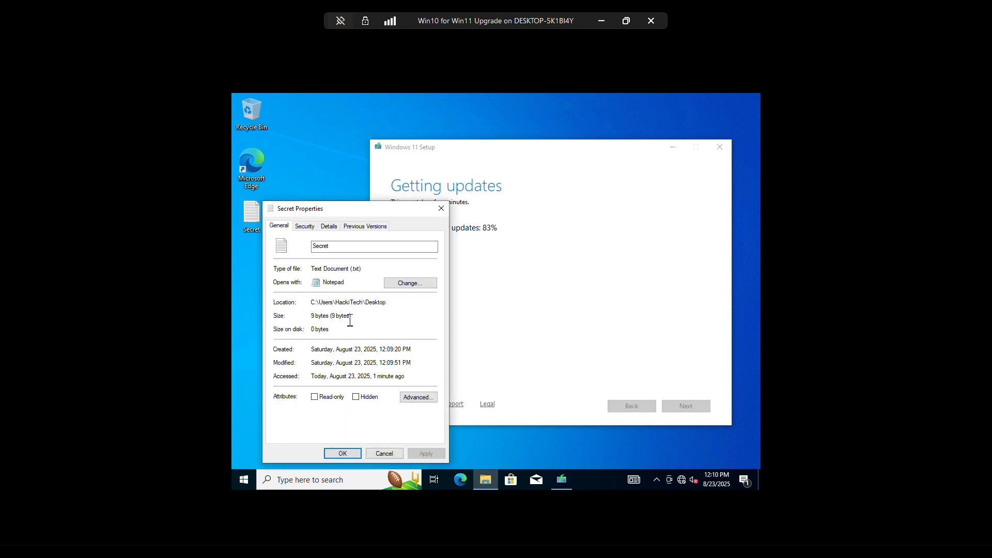
{"action": "key", "text": "ctrl+Tab"}
{"action": "key", "text": "ctrl+Tab"}
{"action": "key", "text": "ctrl+Tab"}
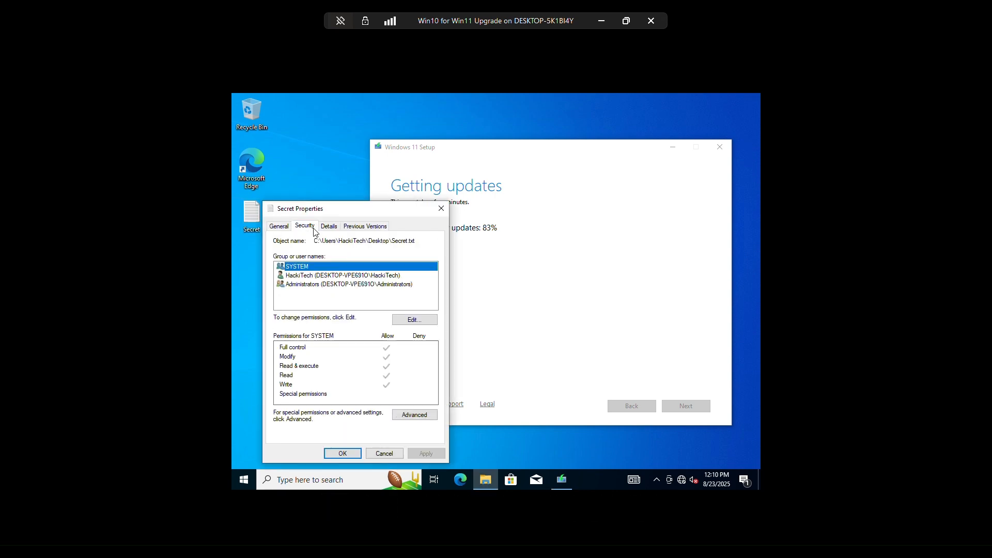
{"action": "left_click", "coordinate": [344, 455]}
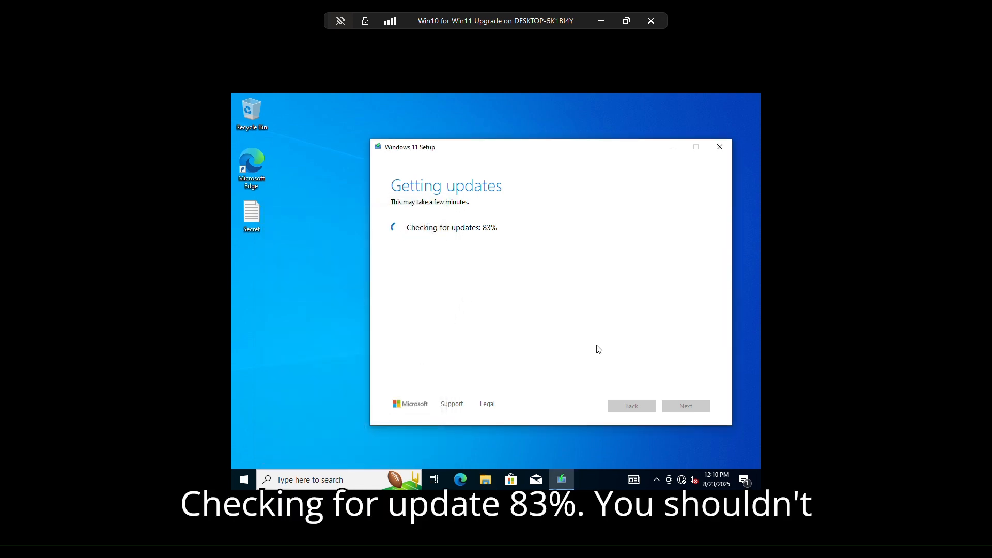
{"action": "left_click", "coordinate": [682, 480]}
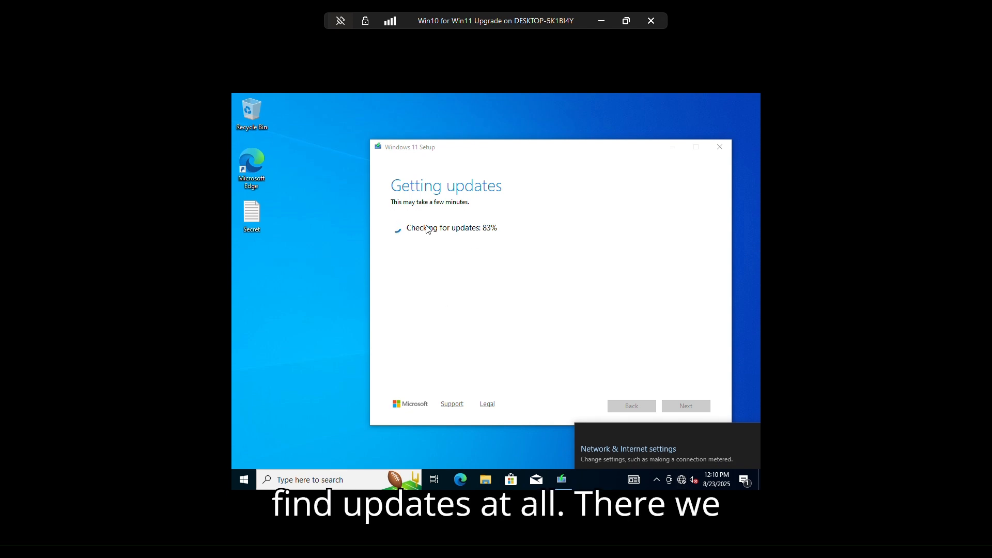
{"action": "left_click", "coordinate": [496, 230]}
{"action": "left_click_drag", "start_coordinate": [517, 156], "coordinate": [469, 150]}
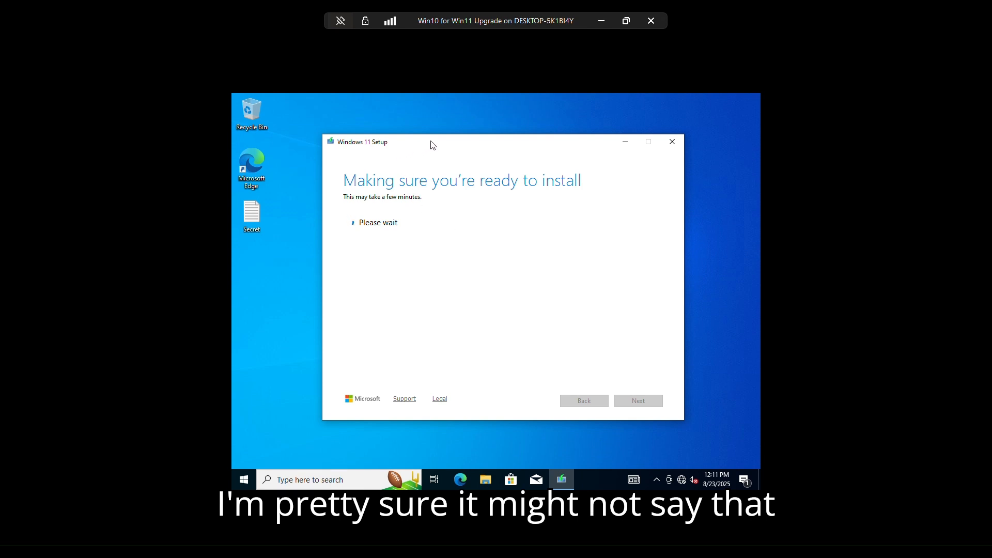
{"action": "mouse_move", "coordinate": [433, 146]}
{"action": "left_mouse_down"}
{"action": "mouse_move", "coordinate": [456, 142]}
{"action": "mouse_move", "coordinate": [452, 175]}
{"action": "mouse_move", "coordinate": [426, 196]}
{"action": "mouse_move", "coordinate": [432, 154]}
{"action": "left_mouse_up"}
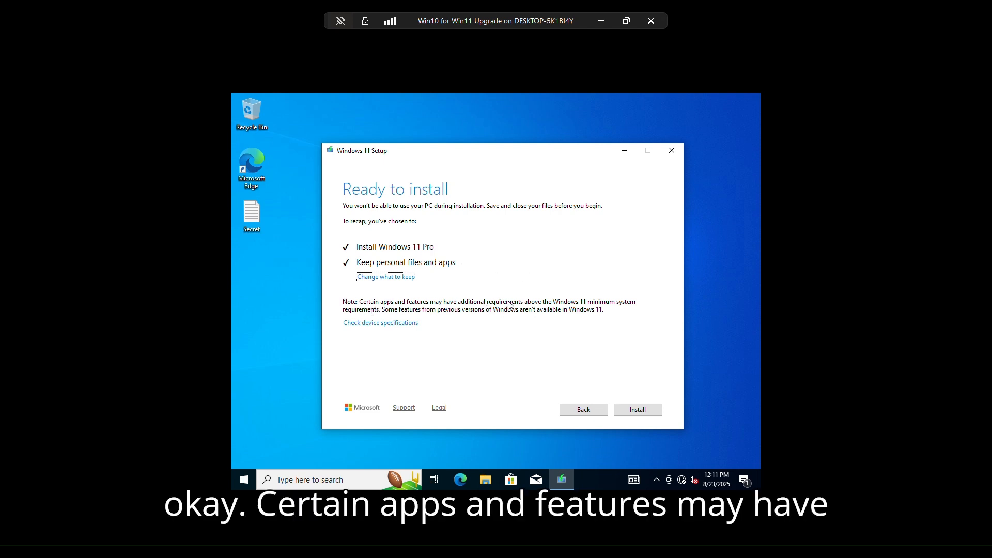
Step: Open the setup's device specifications link in the browser, then close the browser window
{"action": "left_click", "coordinate": [400, 324]}
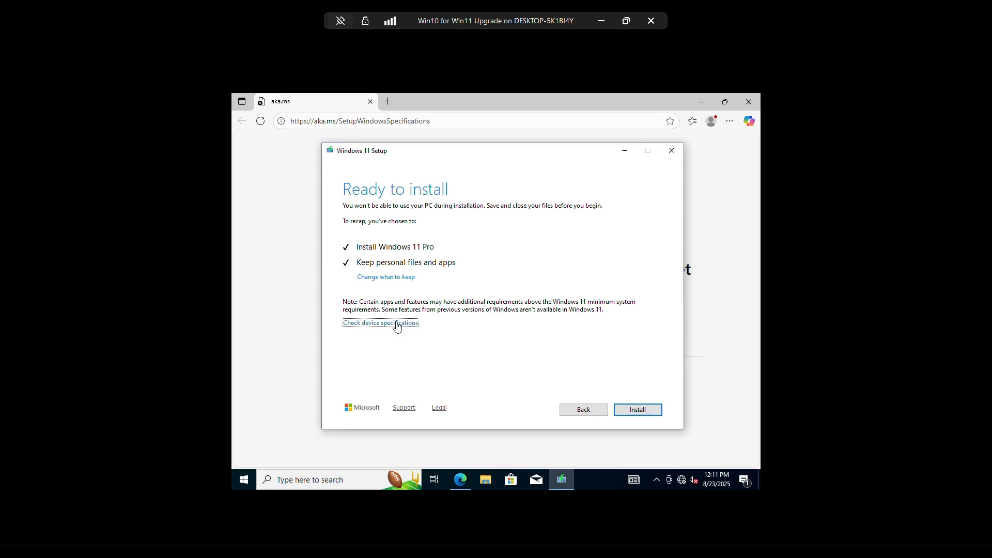
{"action": "left_click", "coordinate": [456, 105]}
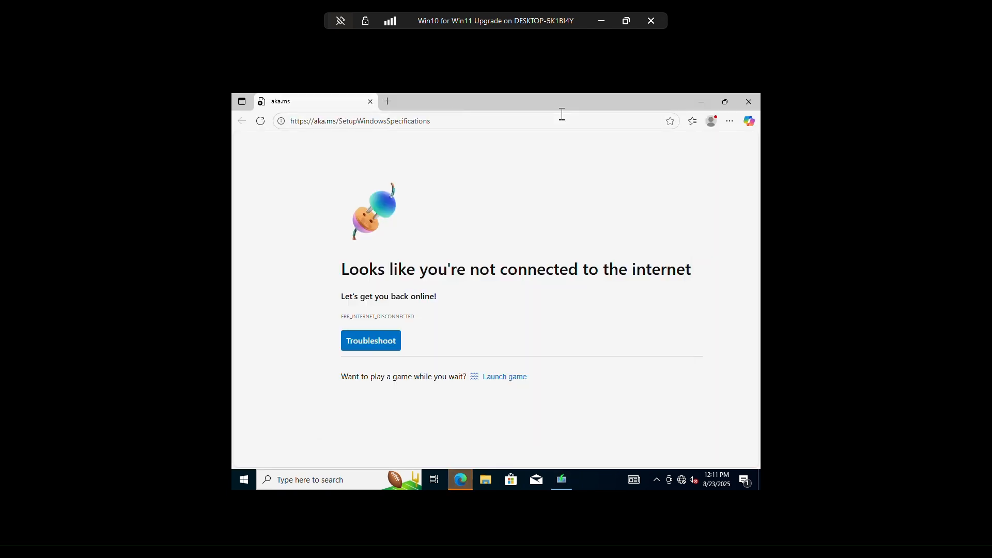
{"action": "left_click", "coordinate": [747, 106]}
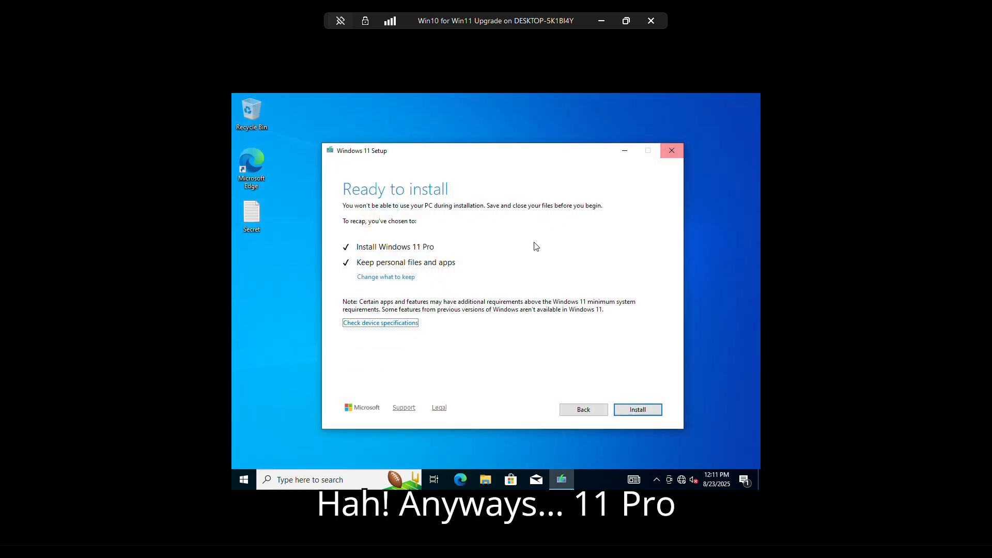
Step: Choose to keep personal files and apps in the setup's what-to-keep options and continue
{"action": "left_click", "coordinate": [395, 277]}
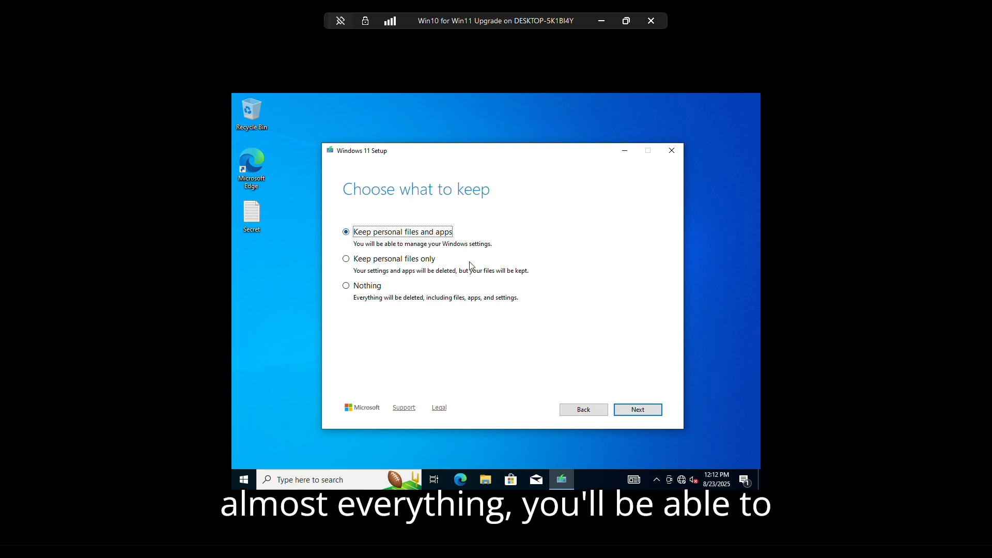
{"action": "left_click", "coordinate": [628, 412]}
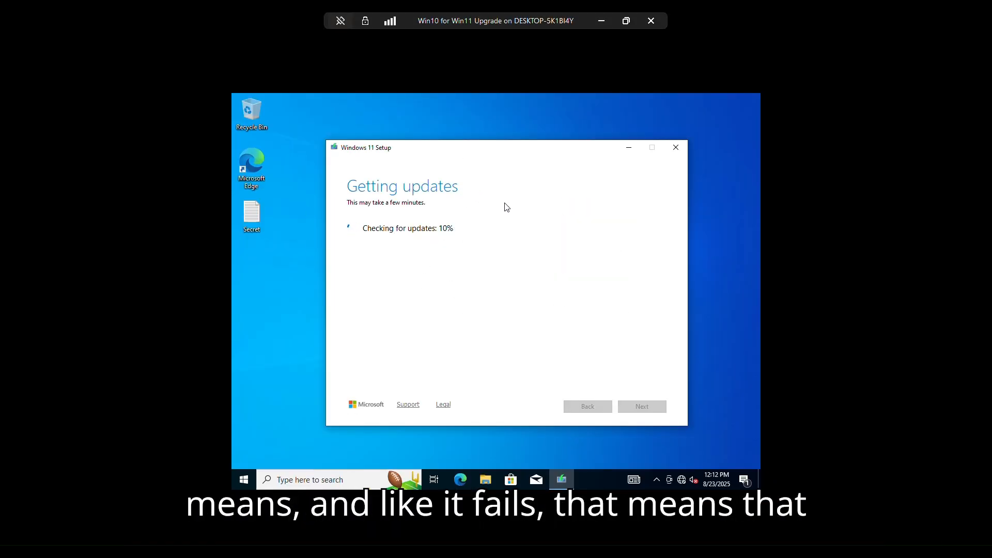
Step: Close the browser game and start the Windows 11 installation from the Ready to install page
{"action": "mouse_move", "coordinate": [516, 153]}
{"action": "left_mouse_down"}
{"action": "mouse_move", "coordinate": [527, 150]}
{"action": "mouse_move", "coordinate": [494, 163]}
{"action": "mouse_move", "coordinate": [534, 157]}
{"action": "mouse_move", "coordinate": [514, 168]}
{"action": "mouse_move", "coordinate": [525, 146]}
{"action": "left_mouse_up"}
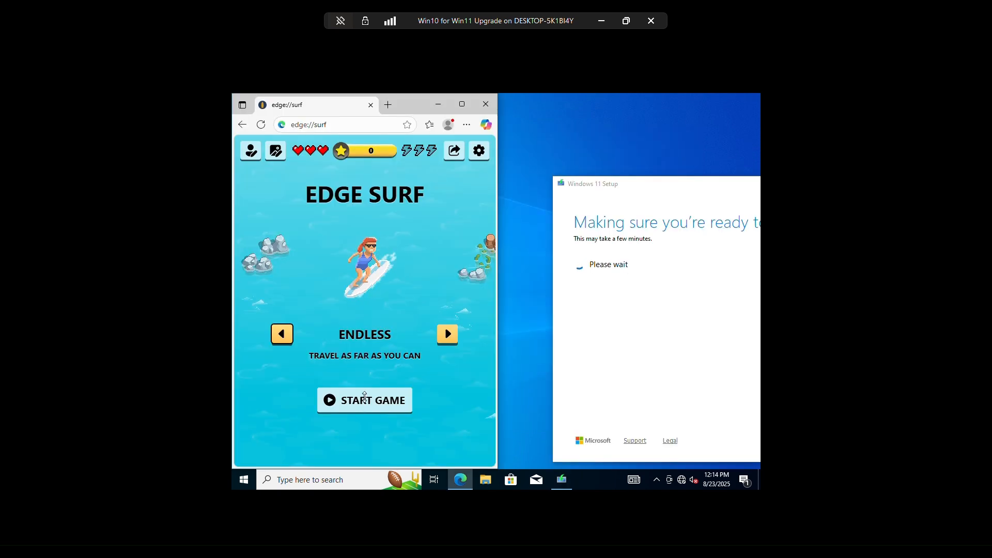
{"action": "left_click", "coordinate": [364, 401]}
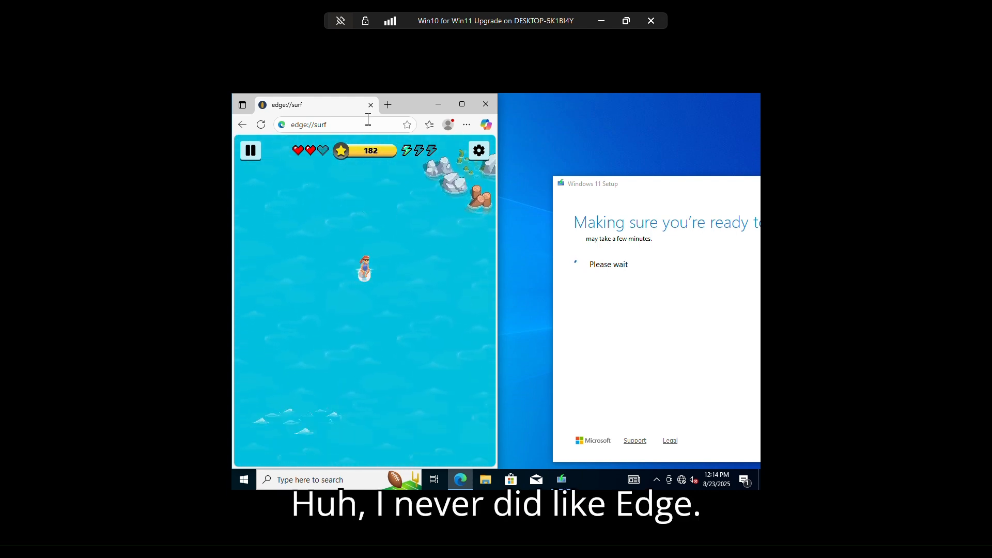
{"action": "left_click", "coordinate": [372, 104]}
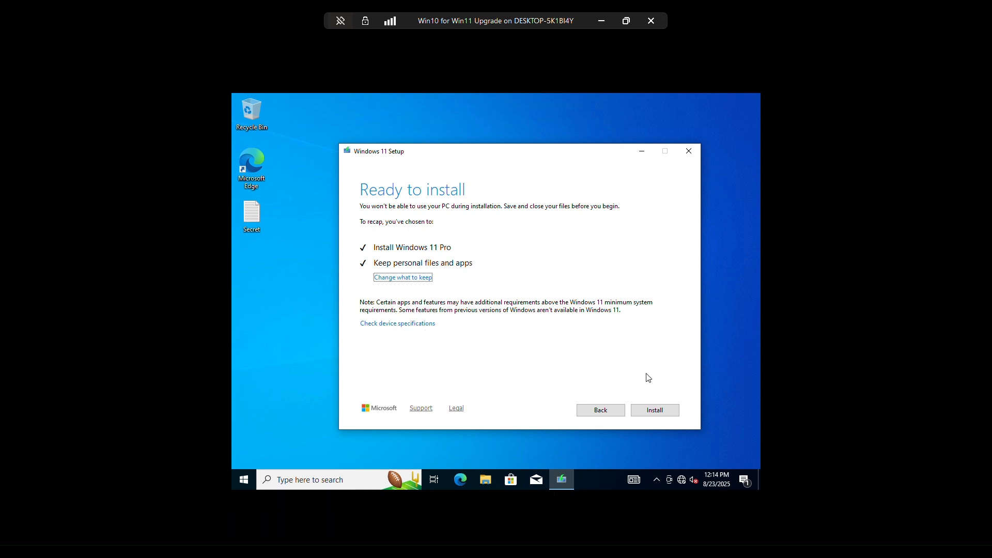
{"action": "left_click", "coordinate": [657, 410]}
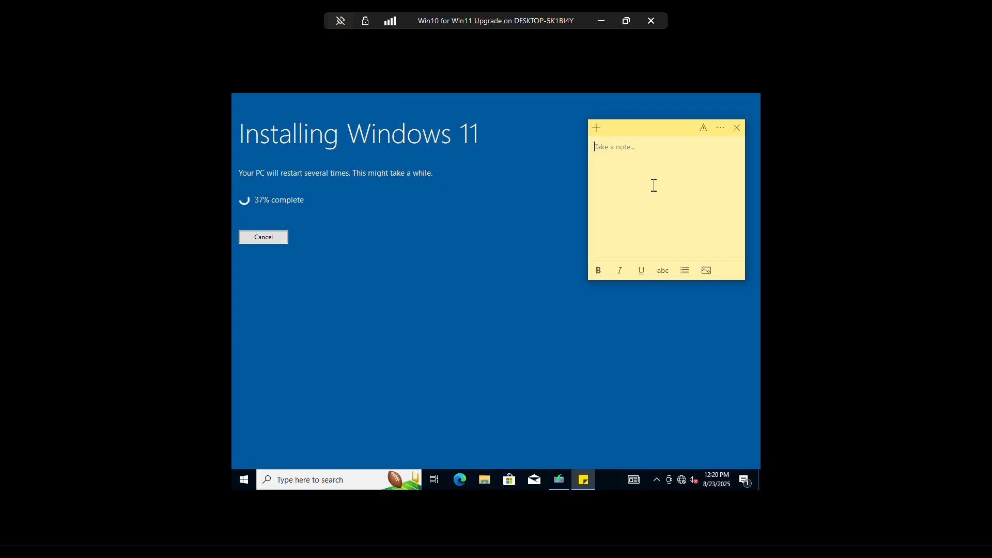
Step: Write a note in a new sticky note and move the note to the middle of the screen
{"action": "type", "text": "Windows 7 Sticky Notes were better"}
{"action": "key", "text": "BackSpace"}
{"action": "key", "text": "BackSpace"}
{"action": "key", "text": "BackSpace"}
{"action": "key", "text": "BackSpace"}
{"action": "key", "text": "BackSpace"}
{"action": "key", "text": "BackSpace"}
{"action": "key", "text": "BackSpace"}
{"action": "key", "text": "BackSpace"}
{"action": "key", "text": "BackSpace"}
{"action": "key", "text": "BackSpace"}
{"action": "key", "text": "BackSpace"}
{"action": "key", "text": "BackSpace"}
{"action": "key", "text": "BackSpace"}
{"action": "key", "text": "BackSpace"}
{"action": "key", "text": "BackSpace"}
{"action": "key", "text": "BackSpace"}
{"action": "key", "text": "BackSpace"}
{"action": "key", "text": "BackSpace"}
{"action": "key", "text": "BackSpace"}
{"action": "key", "text": "BackSpace"}
{"action": "type", "text": "J"}
{"action": "key", "text": "BackSpace"}
{"action": "type", "text": "Subscribe?"}
{"action": "left_click_drag", "start_coordinate": [648, 122], "coordinate": [434, 240]}
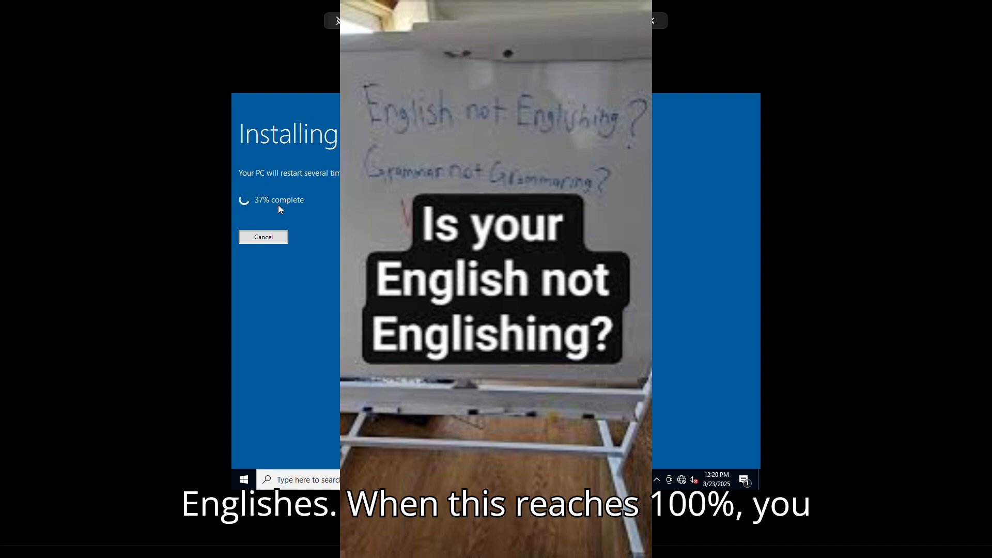
Step: Replace the sticky note's text with "(It will)" and "Subscribe?" on a second line
{"action": "left_click_drag", "start_coordinate": [424, 245], "coordinate": [382, 280]}
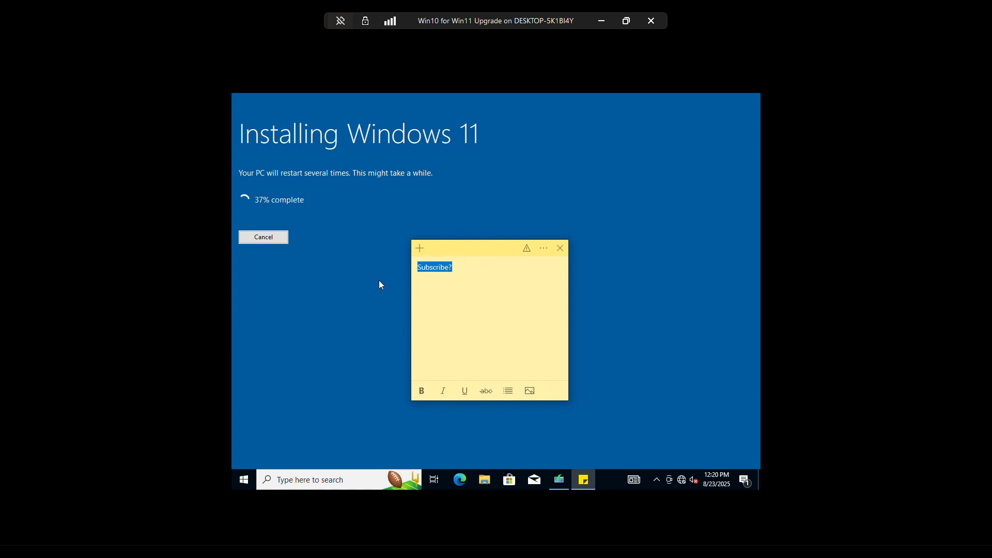
{"action": "key", "text": "BackSpace"}
{"action": "type", "text": "(It will)"}
{"action": "key", "text": "Return"}
{"action": "type", "text": "Subscribe?"}
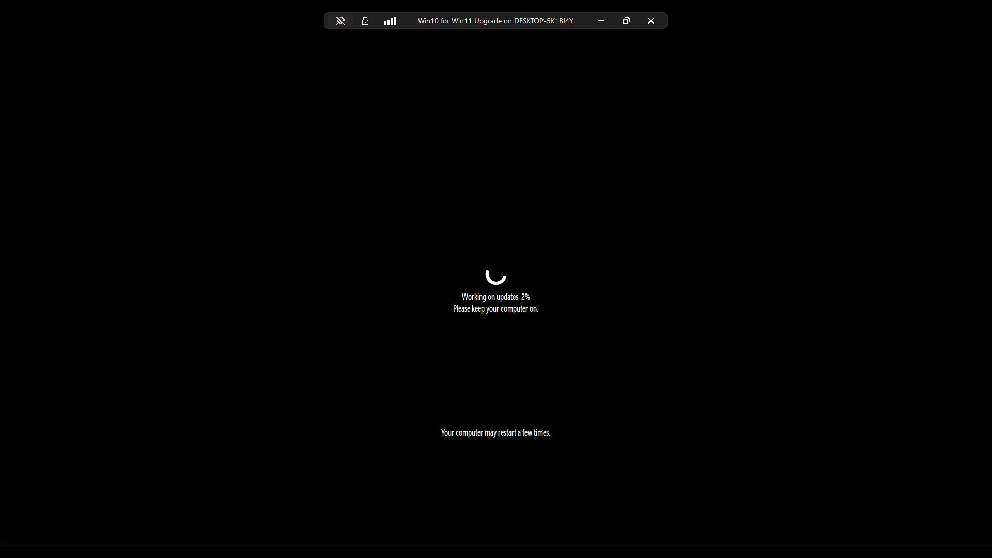
Step: Check the remote desktop connection quality details and close the information box
{"action": "left_click", "coordinate": [391, 25]}
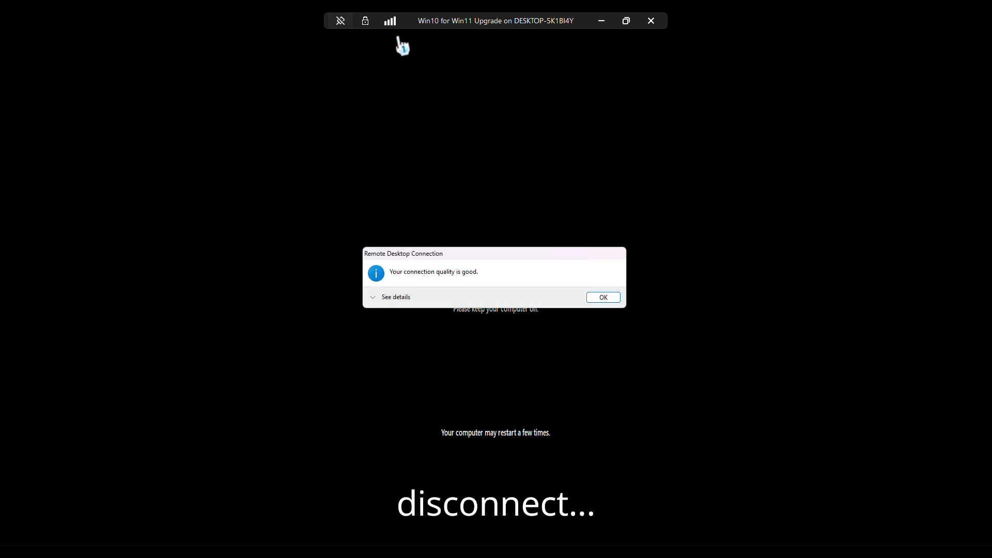
{"action": "left_click", "coordinate": [397, 298]}
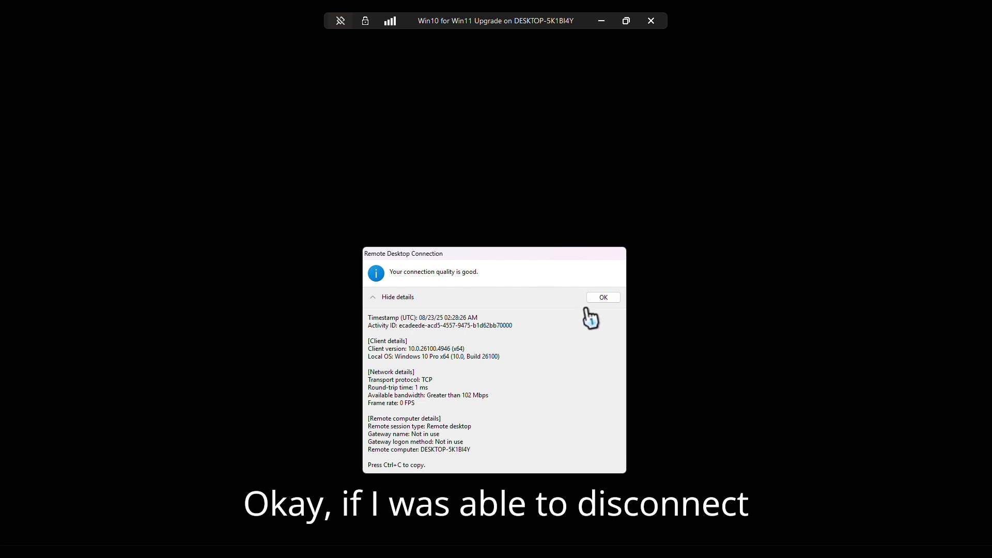
{"action": "left_click", "coordinate": [601, 297]}
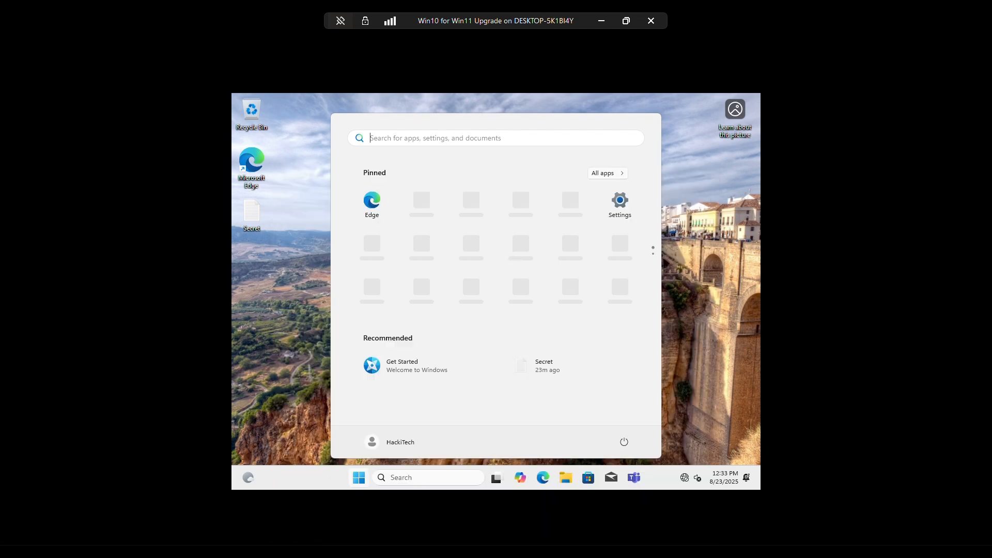
Step: Explore the upgraded Windows 11 desktop, quick settings panel and Start menu recommendations
{"action": "left_click", "coordinate": [248, 227]}
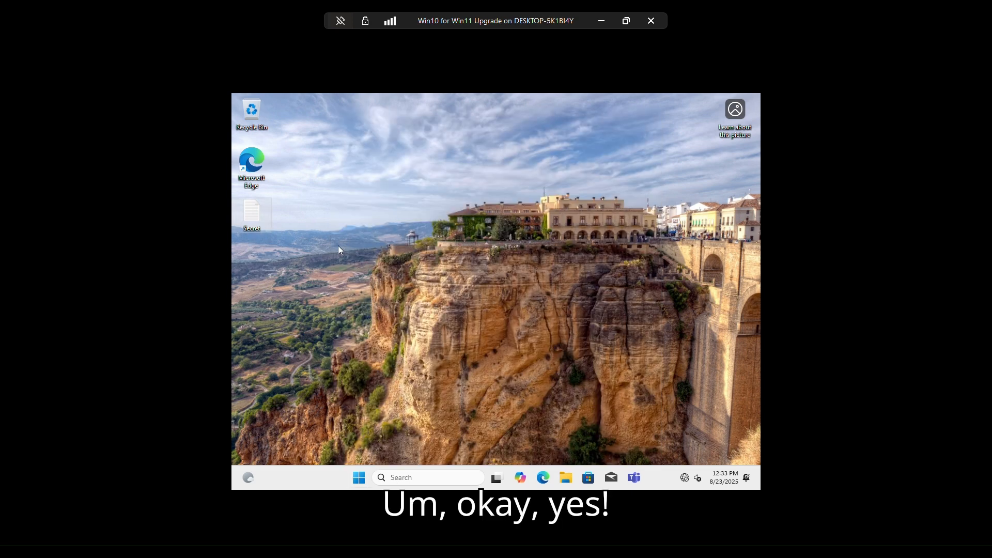
{"action": "left_click", "coordinate": [526, 246]}
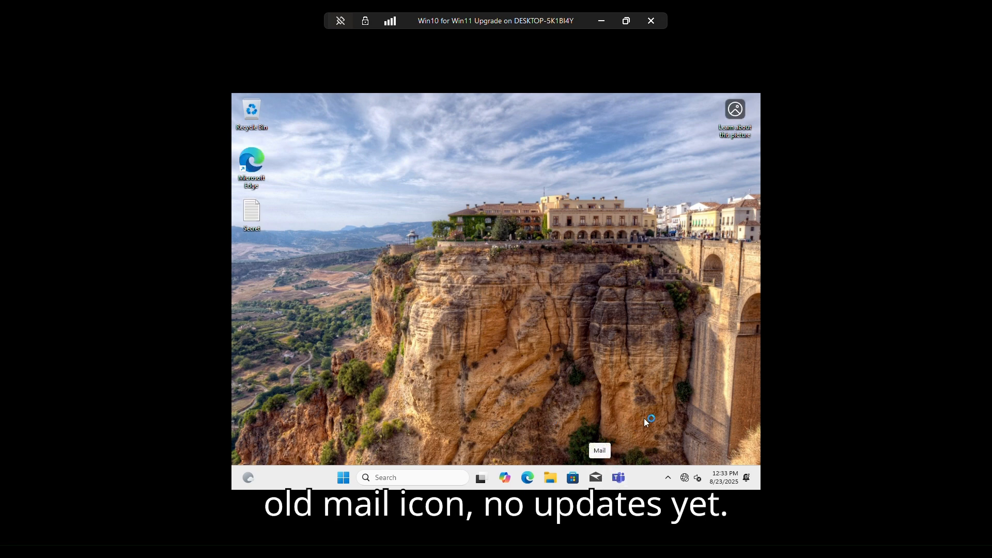
{"action": "left_click", "coordinate": [688, 479]}
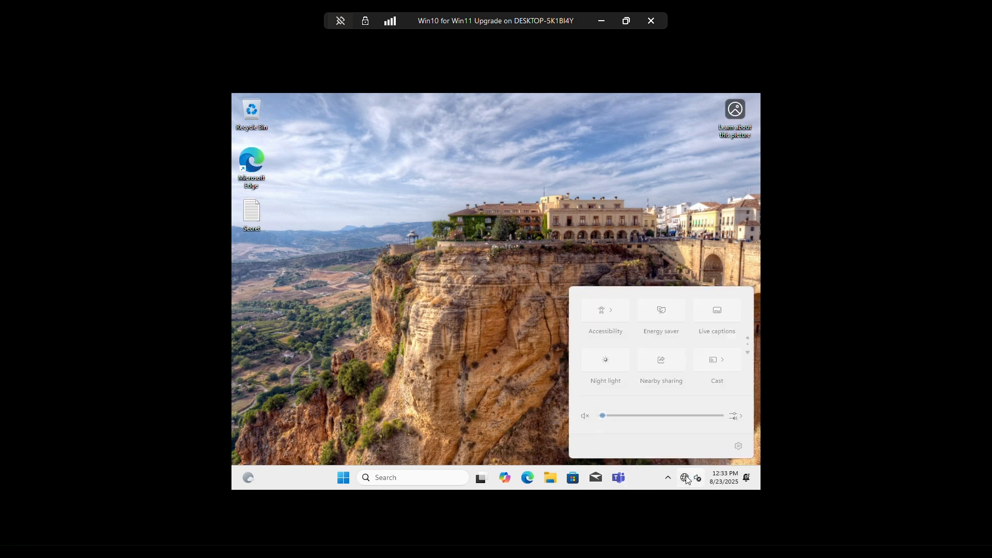
{"action": "scroll", "coordinate": [664, 366], "scroll_direction": "down", "scroll_amount": 1}
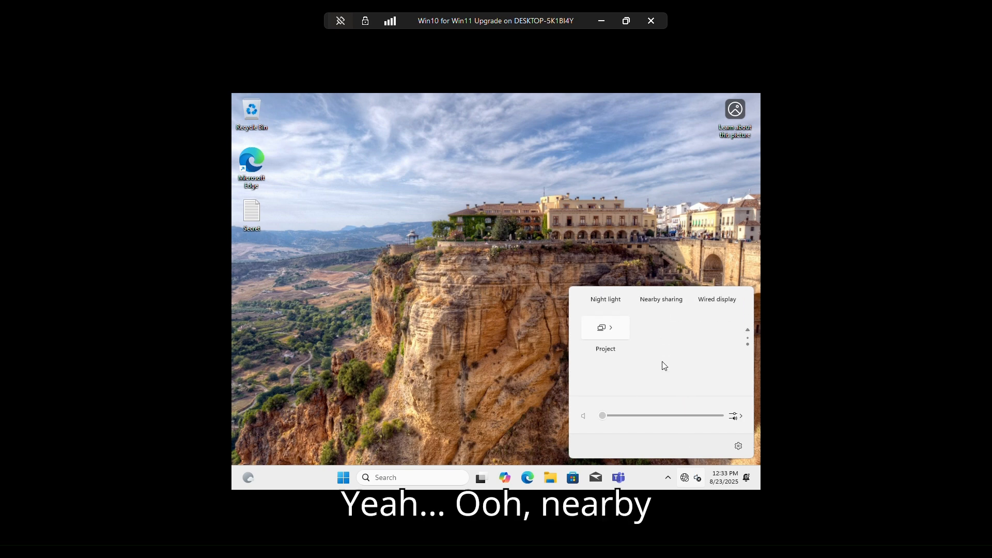
{"action": "scroll", "coordinate": [662, 366], "scroll_direction": "up", "scroll_amount": 1}
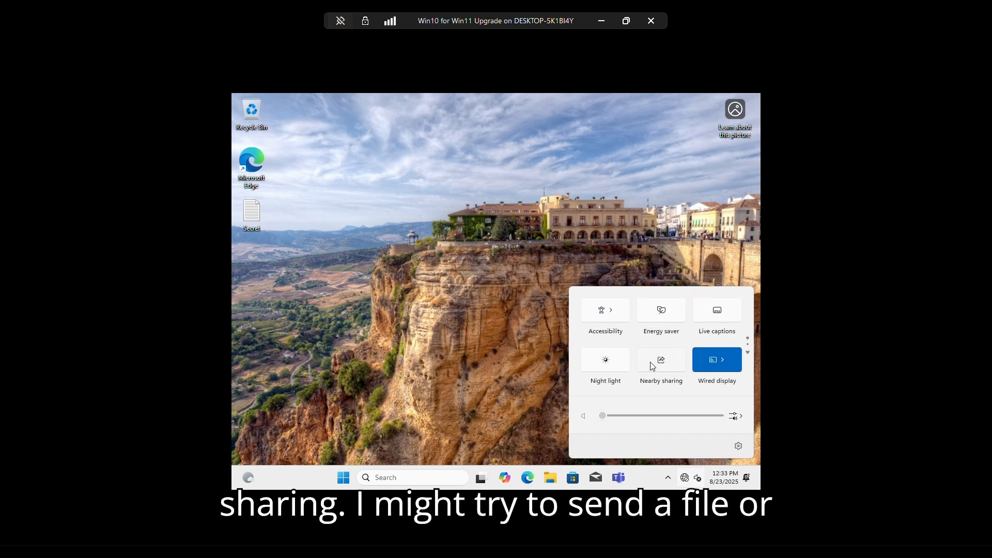
{"action": "scroll", "coordinate": [649, 365], "scroll_direction": "down", "scroll_amount": 1}
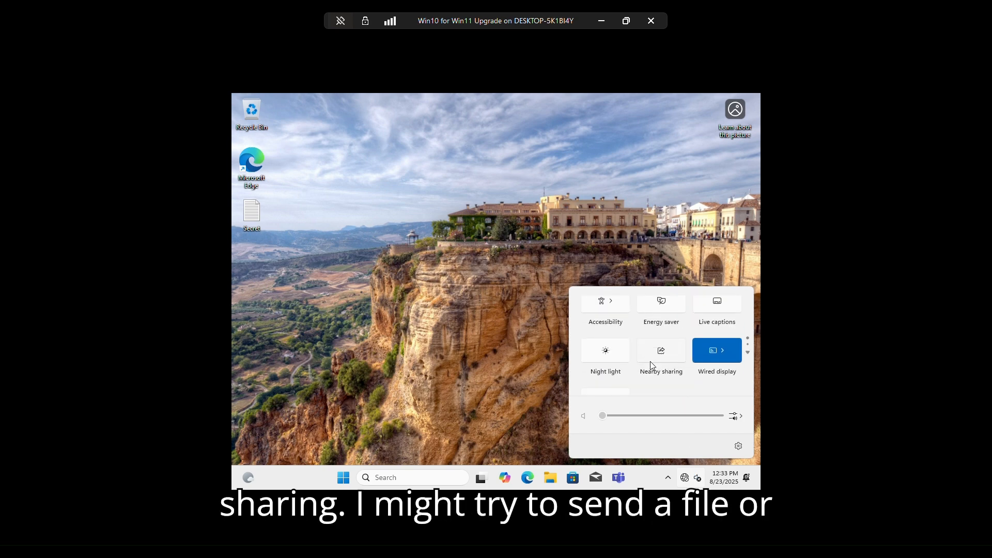
{"action": "left_click", "coordinate": [430, 346]}
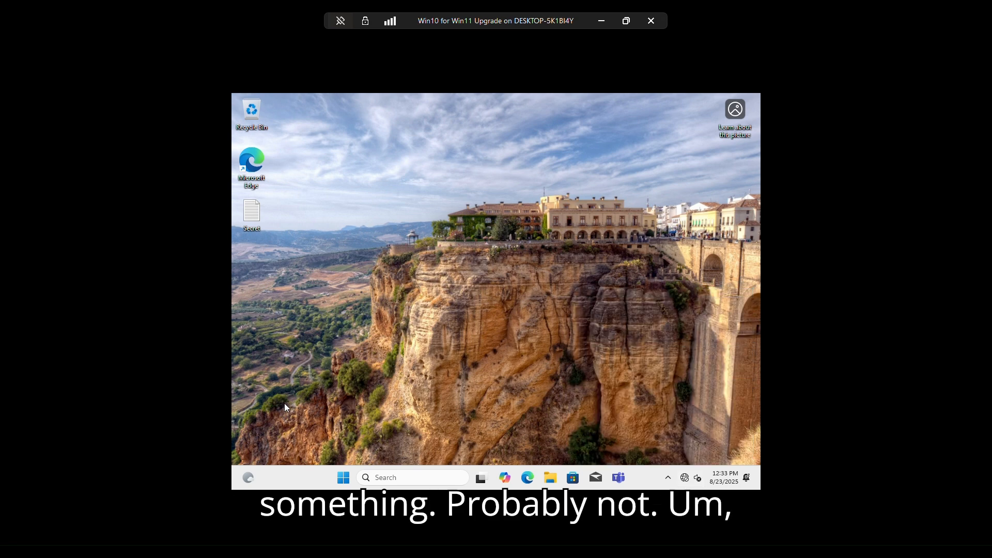
{"action": "left_click", "coordinate": [248, 477]}
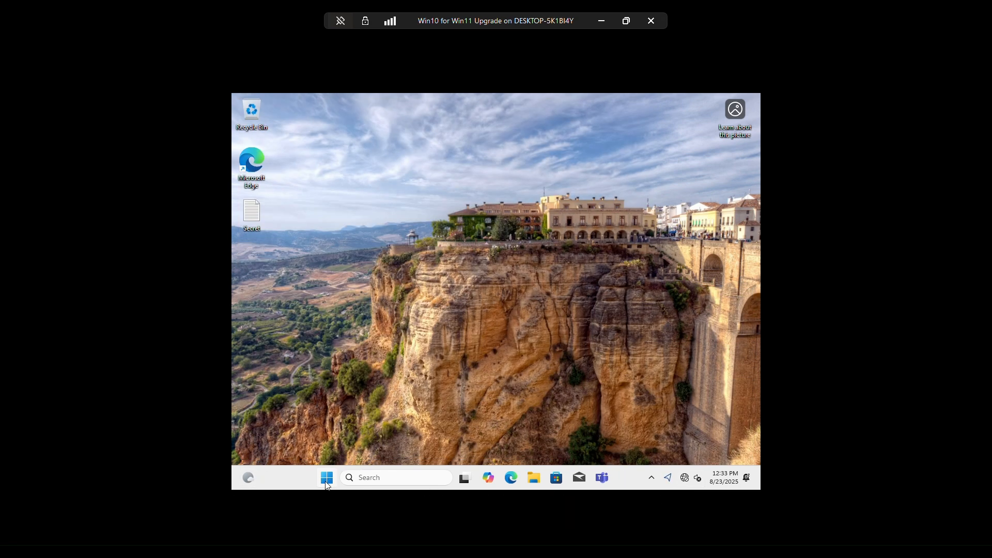
{"action": "left_click", "coordinate": [326, 479]}
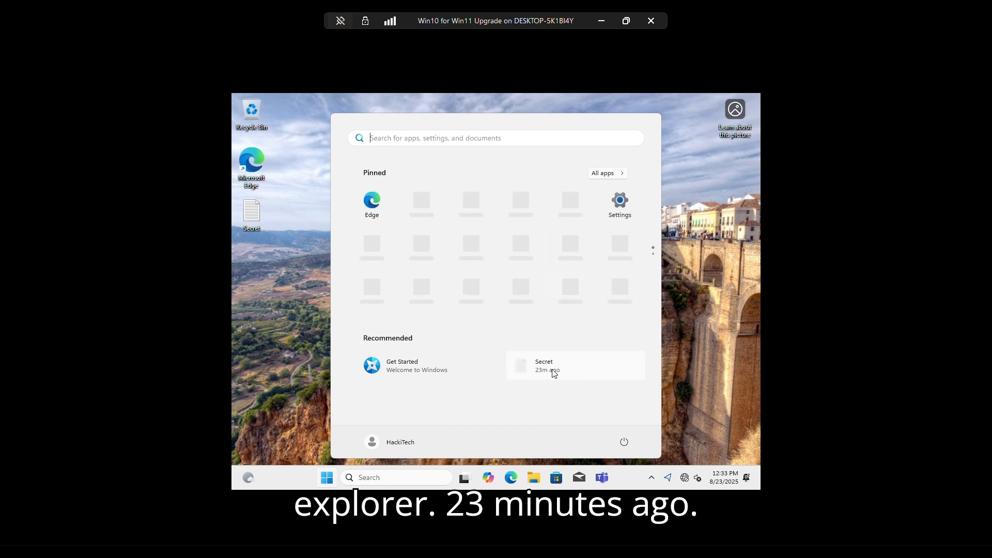
{"action": "mouse_move", "coordinate": [554, 373]}
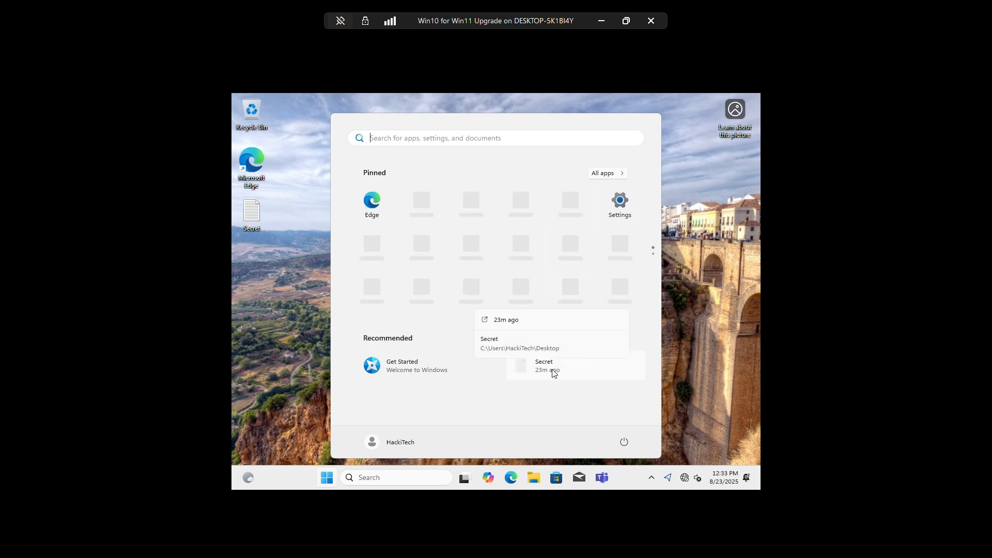
{"action": "key", "text": "Escape"}
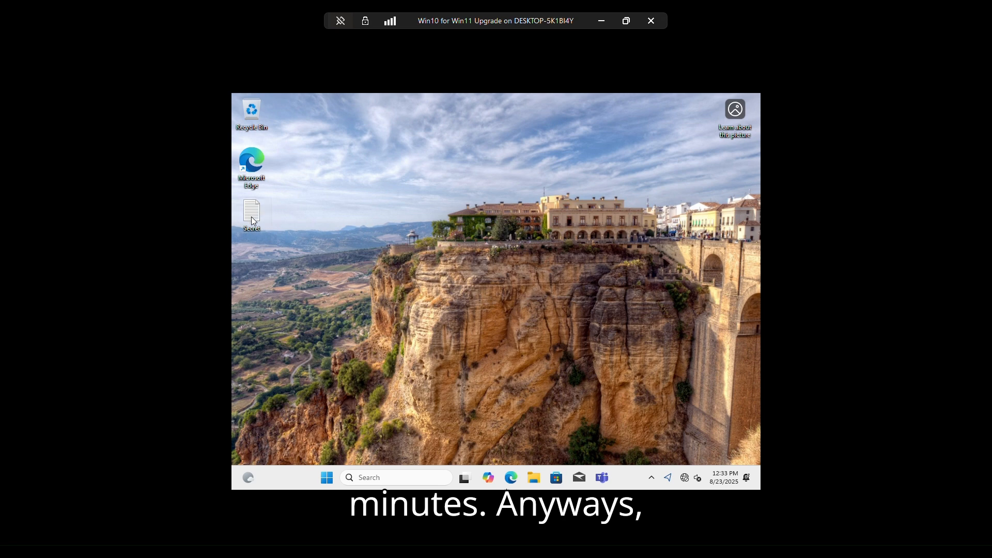
Step: Move the Secret file to the middle of the desktop and open it
{"action": "left_click_drag", "start_coordinate": [254, 221], "coordinate": [495, 272]}
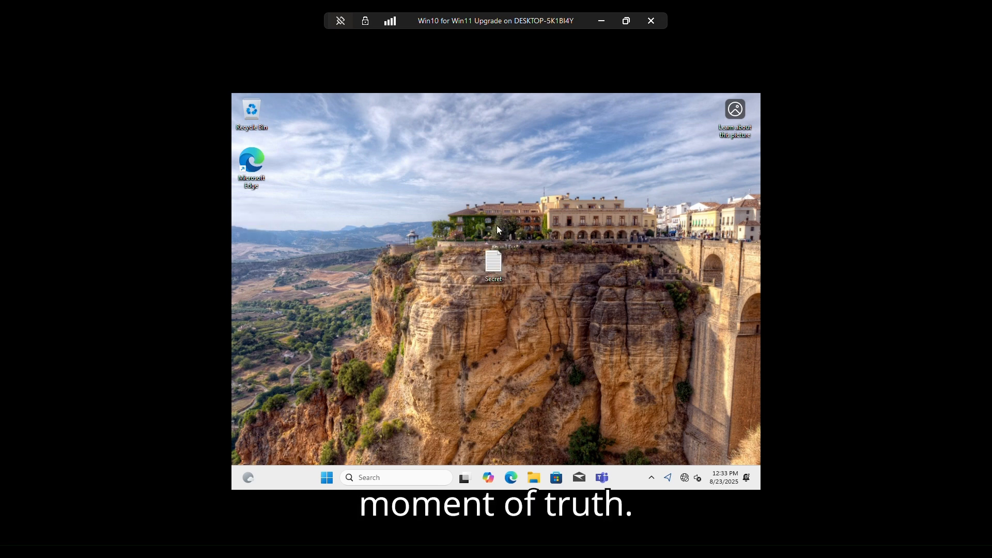
{"action": "double_click", "coordinate": [495, 258]}
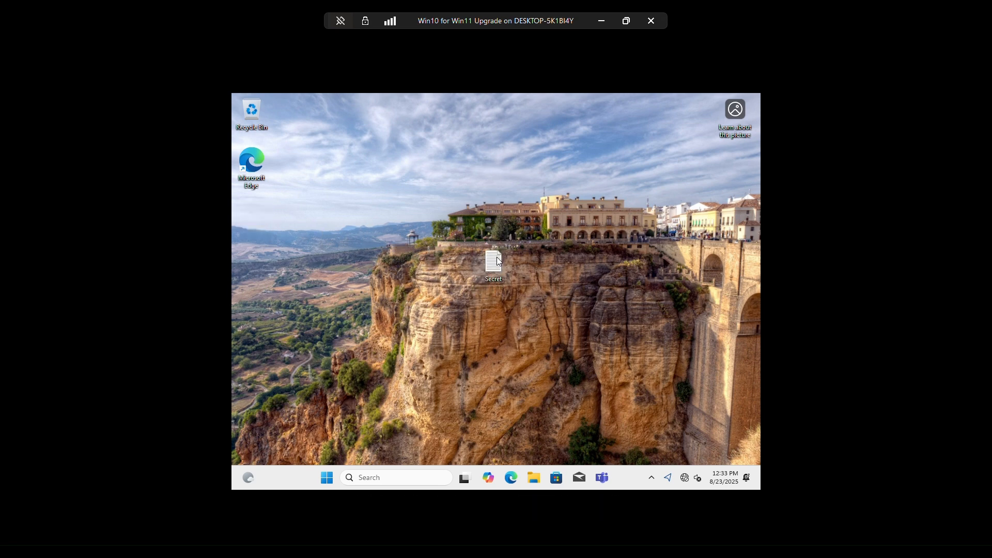